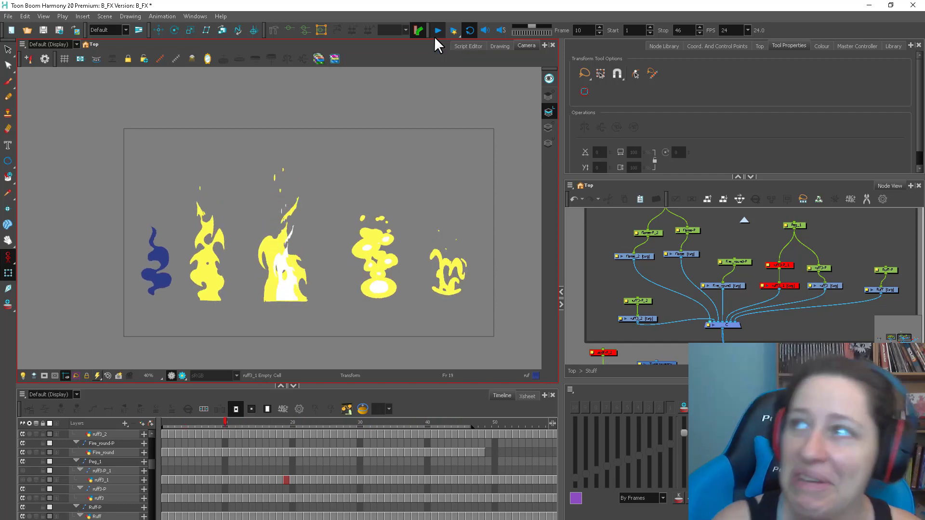
# Play the fire animations with the ruff3_2 drawing node selected and try a playback frame rate of 30 fps
pyautogui.click(636, 318)
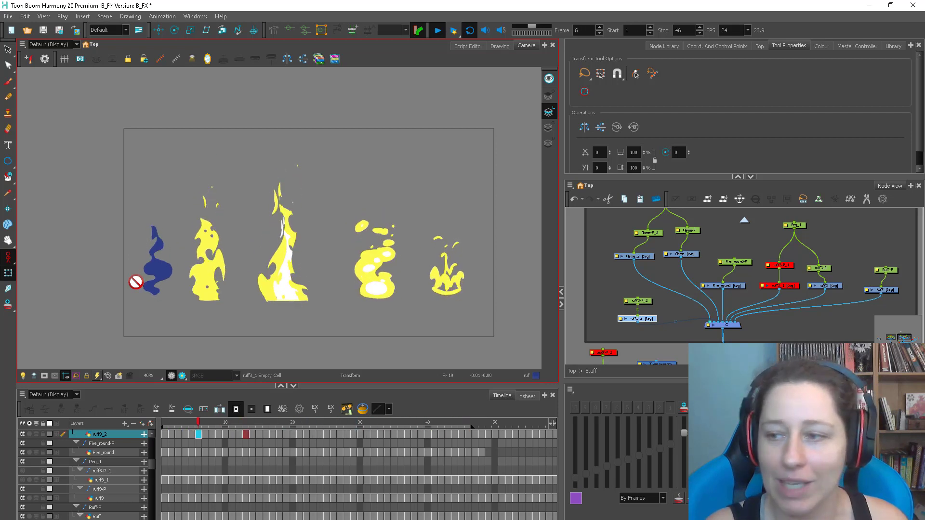
pyautogui.click(437, 31)
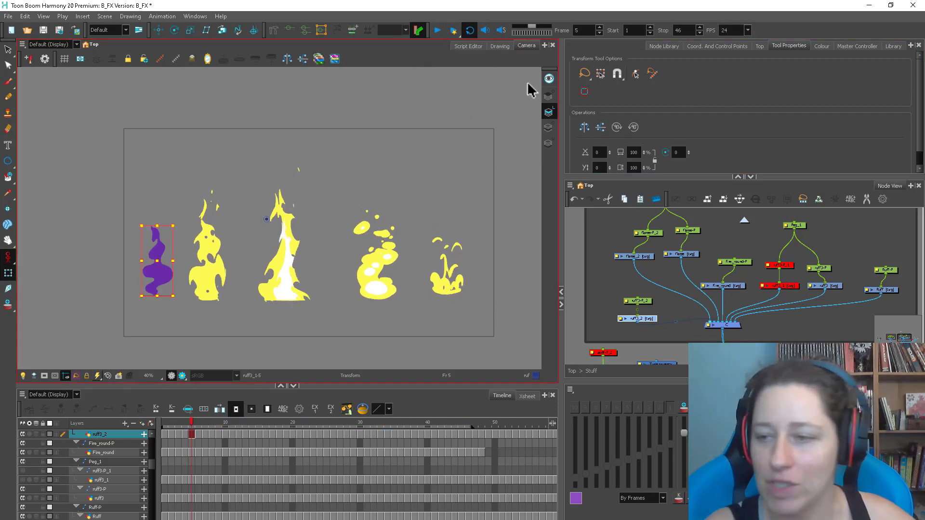
pyautogui.doubleClick(737, 31)
pyautogui.write('30')
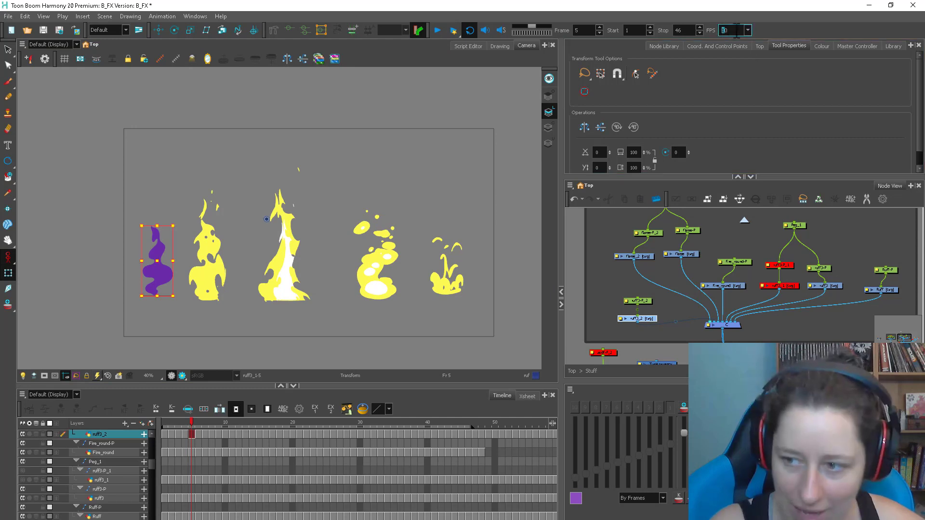
pyautogui.press('Return')
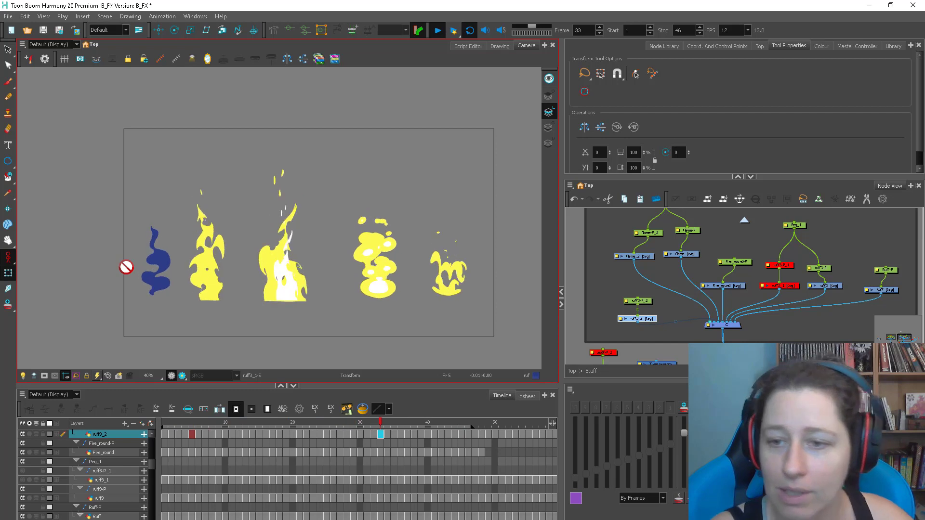
# Stop playback, select the large centre flame's drawing, and replay the animation to study its movement up close
pyautogui.hotkey('shift', 'Return')
pyautogui.press('2')
pyautogui.press('2')
pyautogui.click(276, 274)
pyautogui.hotkey('alt', 's')
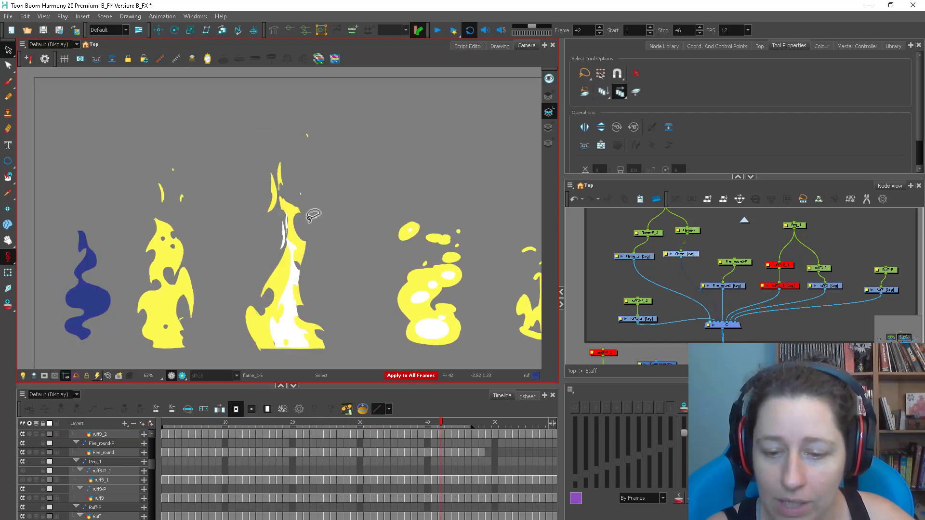
pyautogui.press('o')
pyautogui.press('o')
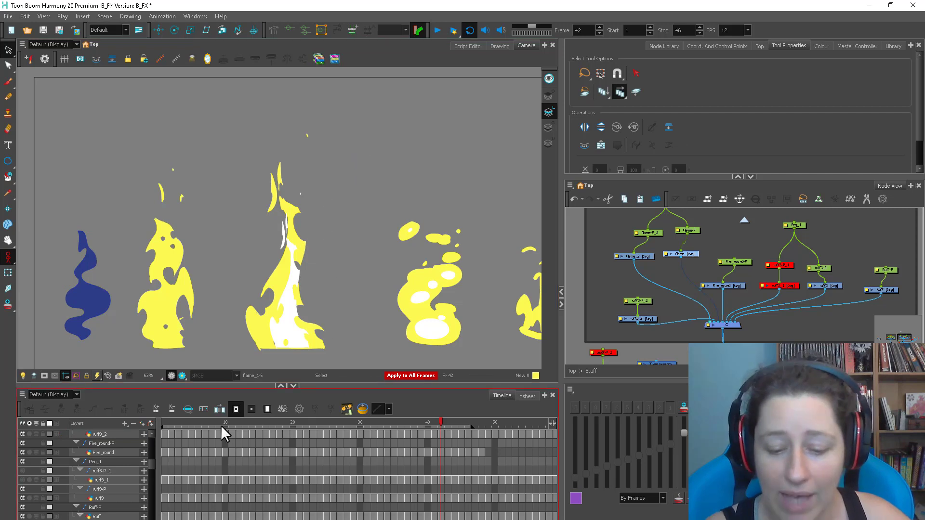
pyautogui.click(438, 30)
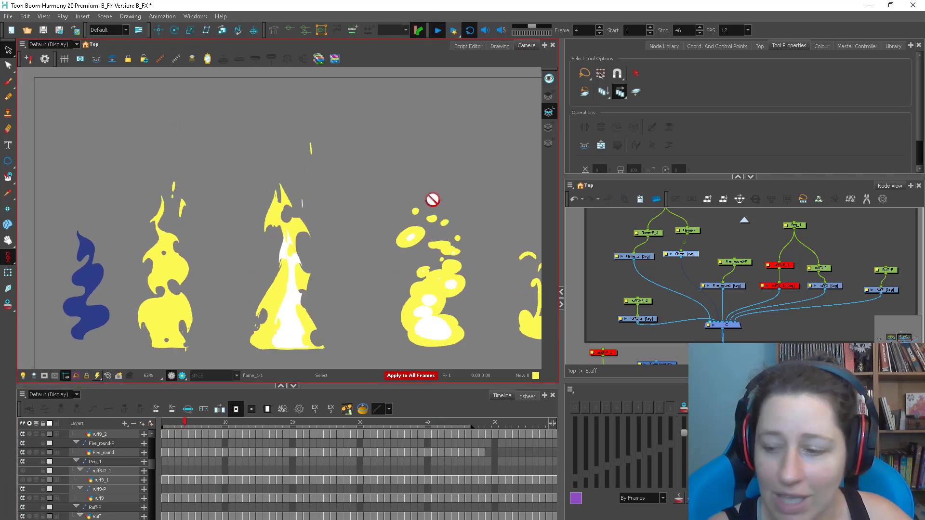
# Disable the flame_2 node that holds the white inner flame and stop playback
pyautogui.click(634, 256)
pyautogui.press('d')
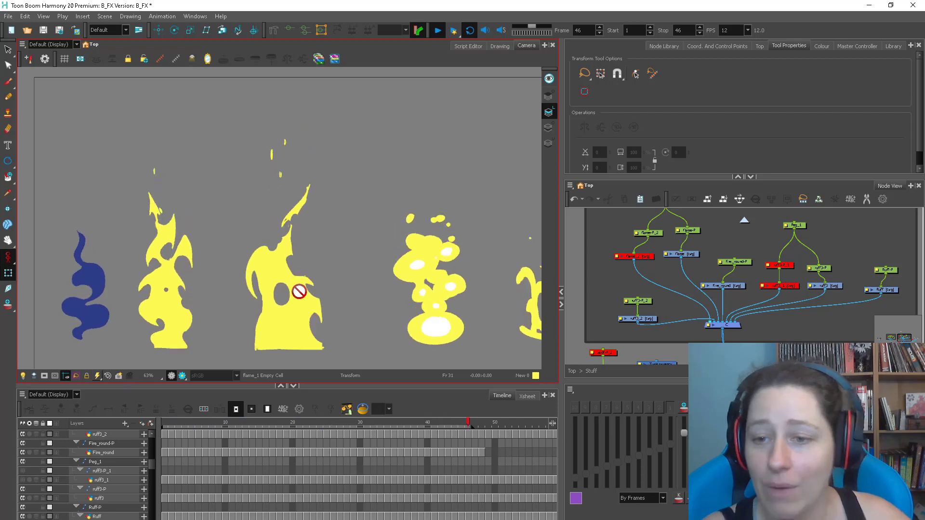
pyautogui.click(437, 31)
# On the ruff3_2 layer at frame 7, brush a filled, simplified flame silhouette over the large yellow flame and remove it
pyautogui.click(100, 301)
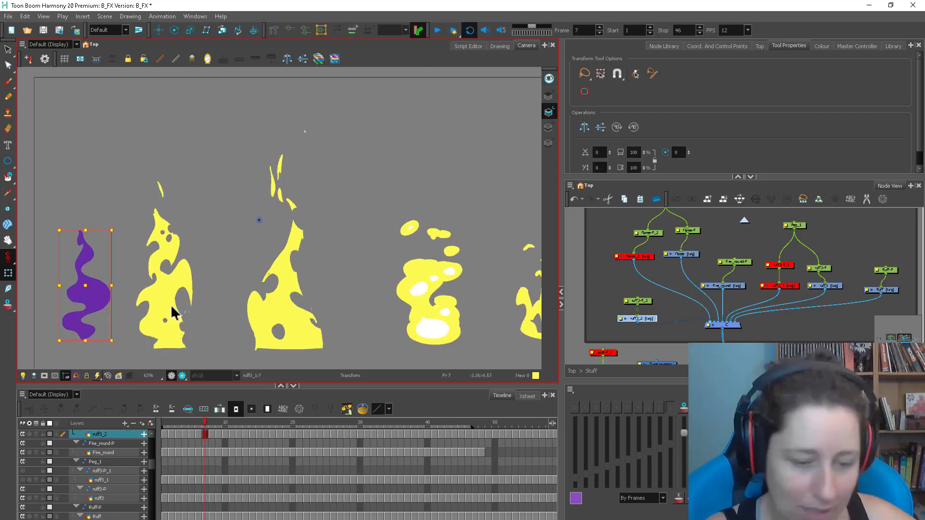
pyautogui.hotkey('alt', 's')
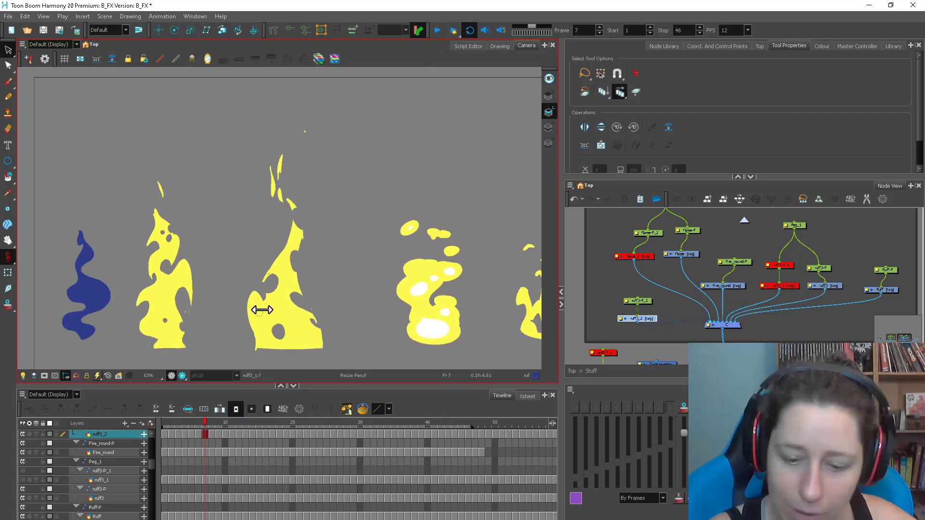
pyautogui.hotkey('alt', 'b')
pyautogui.press('o')
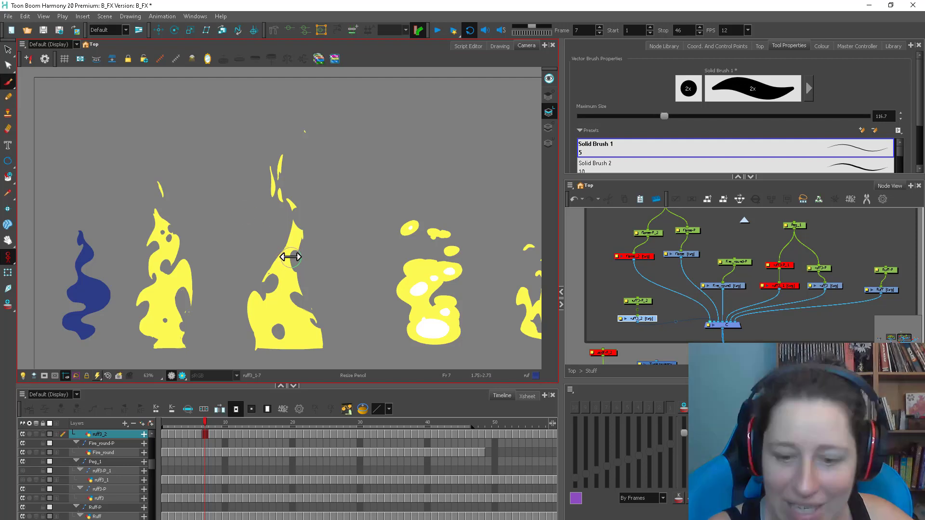
pyautogui.moveTo(281, 249); pyautogui.dragTo(284, 179)
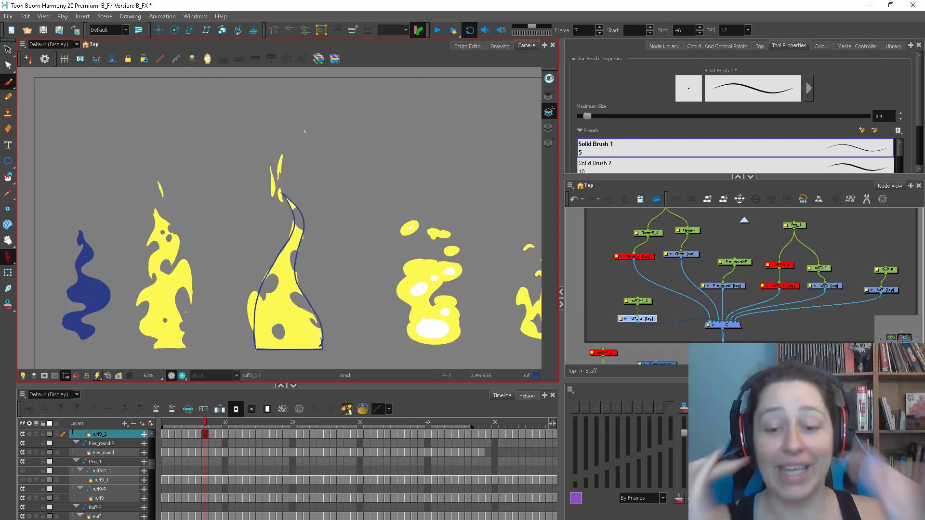
pyautogui.moveTo(322, 343); pyautogui.dragTo(321, 341)
pyautogui.hotkey('alt', 's')
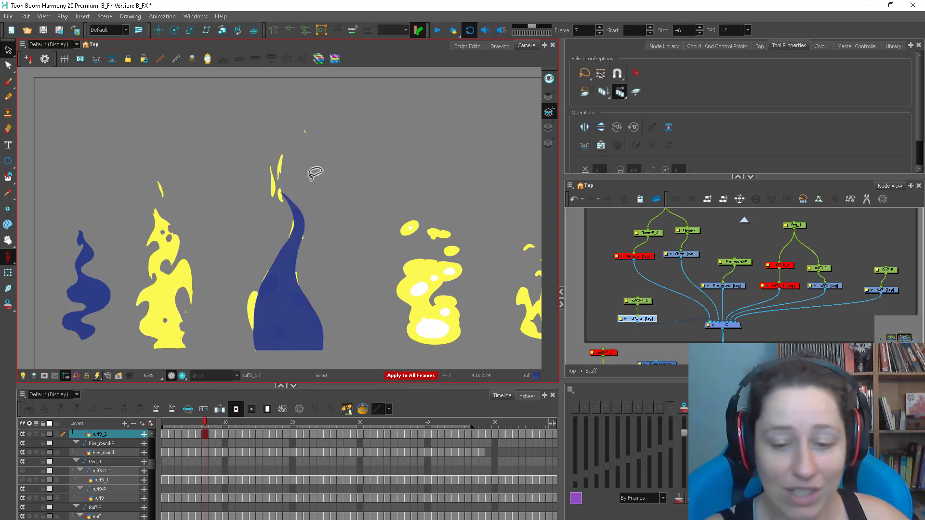
pyautogui.moveTo(314, 173); pyautogui.dragTo(376, 264)
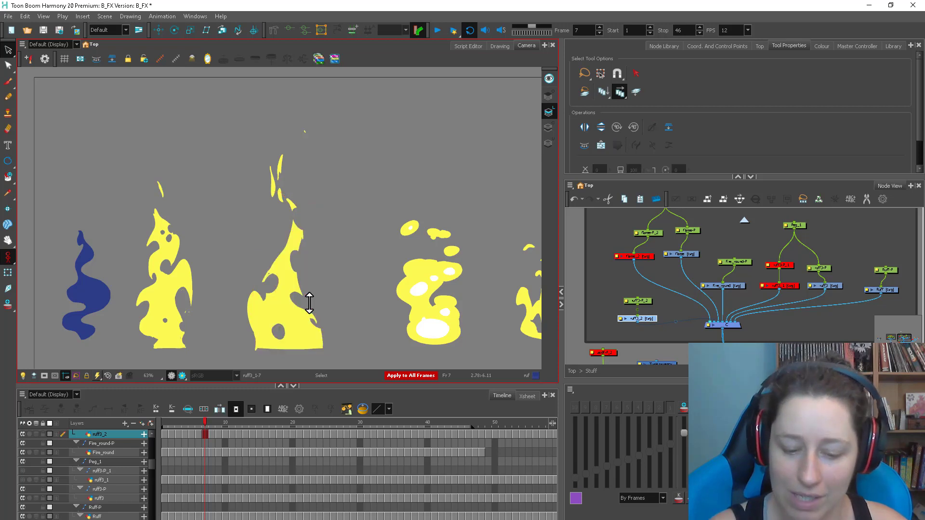
# Go to frame 27 and re-enable the flame_2 node with the white inner flame
pyautogui.moveTo(218, 423); pyautogui.dragTo(339, 419)
pyautogui.click(673, 292)
pyautogui.moveTo(661, 247); pyautogui.dragTo(610, 278)
pyautogui.press('a')
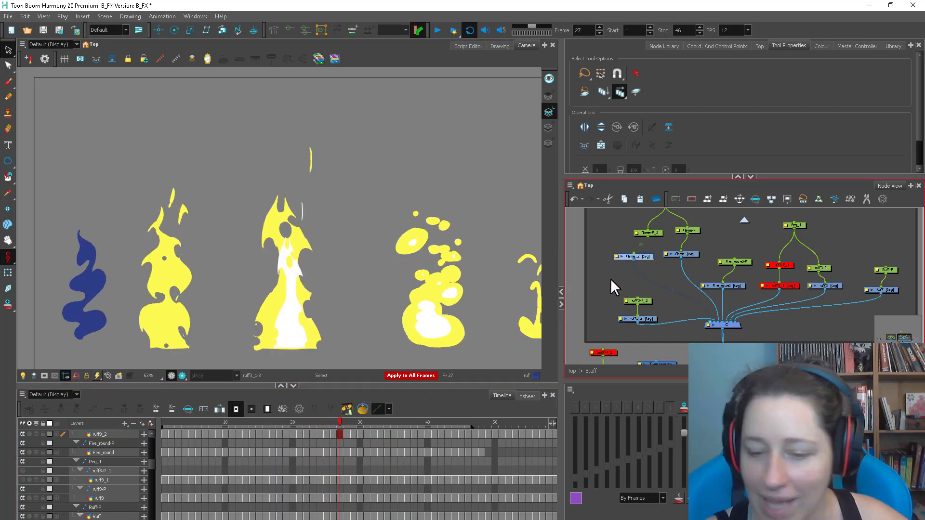
pyautogui.click(611, 279)
# Play the fire animations again, stop them, and select the blue ruff3_2 flame at frame 1
pyautogui.press('1')
pyautogui.click(436, 32)
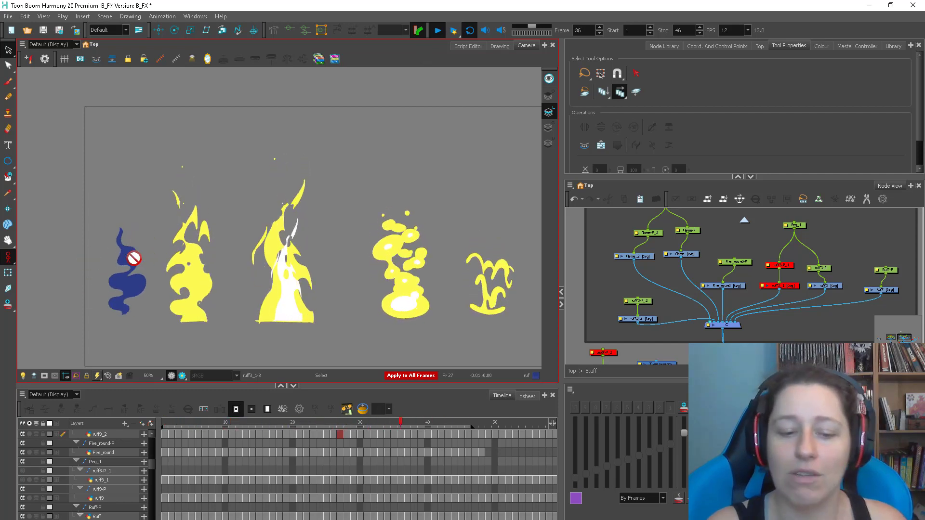
pyautogui.moveTo(317, 182); pyautogui.dragTo(343, 177)
pyautogui.scroll(2, 193, 214)
pyautogui.hotkey('shift', 't')
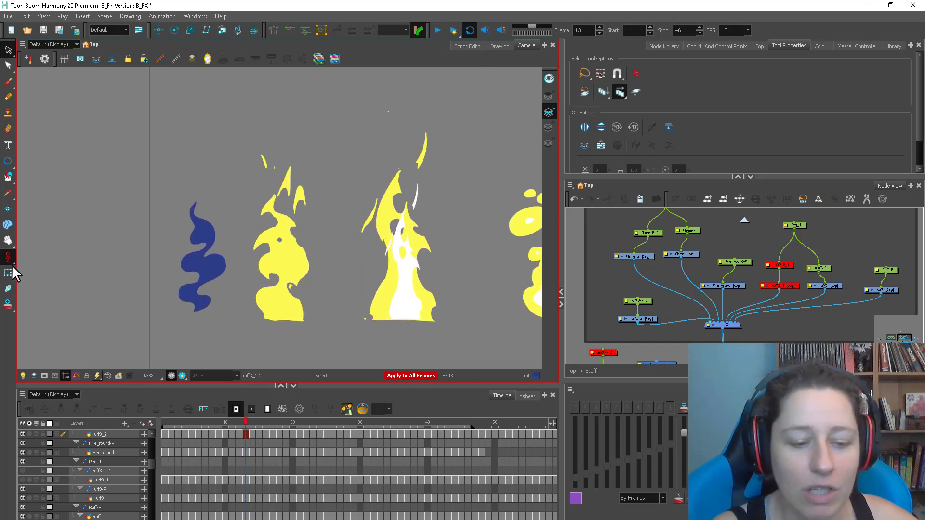
pyautogui.click(189, 290)
pyautogui.click(164, 422)
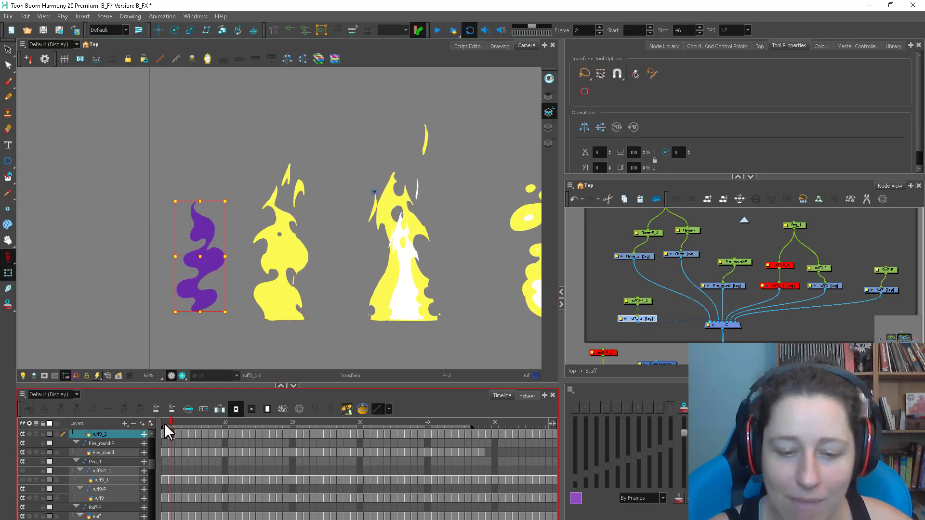
# Turn on onion skin for the blue ruff3_2 flame and examine how its shape shifts between the first frames
pyautogui.press('2')
pyautogui.press('2')
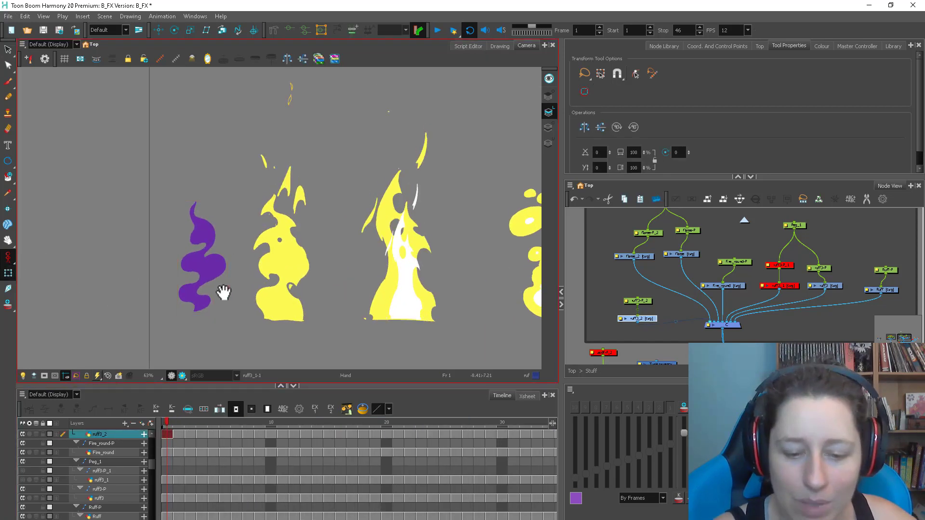
pyautogui.moveTo(223, 292); pyautogui.dragTo(259, 276)
pyautogui.press('2')
pyautogui.press('2')
pyautogui.press('d')
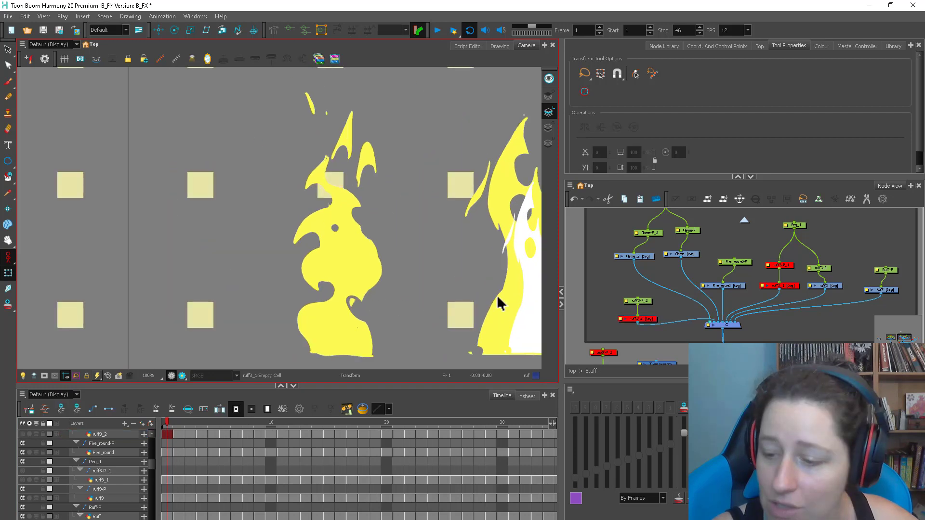
pyautogui.press('a')
pyautogui.hotkey('alt', 'o')
pyautogui.click(9, 81)
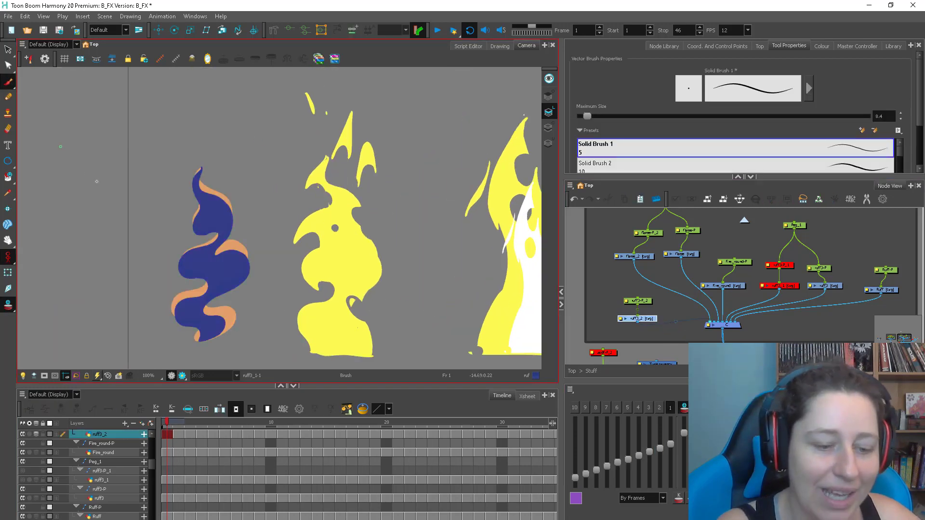
pyautogui.press('2')
pyautogui.moveTo(96, 181); pyautogui.dragTo(131, 156)
pyautogui.moveTo(171, 422)
pyautogui.mouseDown()
pyautogui.moveTo(300, 414)
pyautogui.moveTo(185, 434)
pyautogui.moveTo(157, 428)
pyautogui.mouseUp()
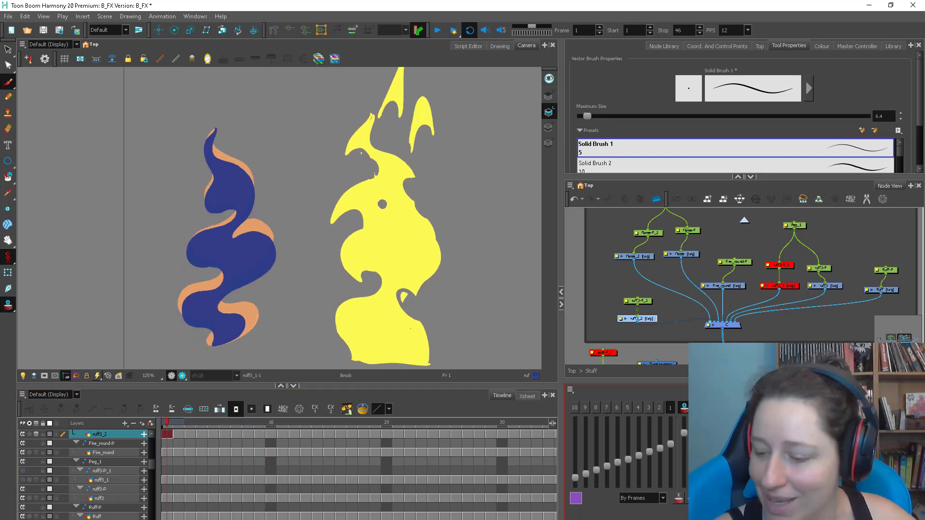
# Turn off onion skin, reduce the Eraser's maximum size to 5.3, and review the blue flame's motion up to frame 1
pyautogui.hotkey('alt', 'o')
pyautogui.hotkey('alt', 'e')
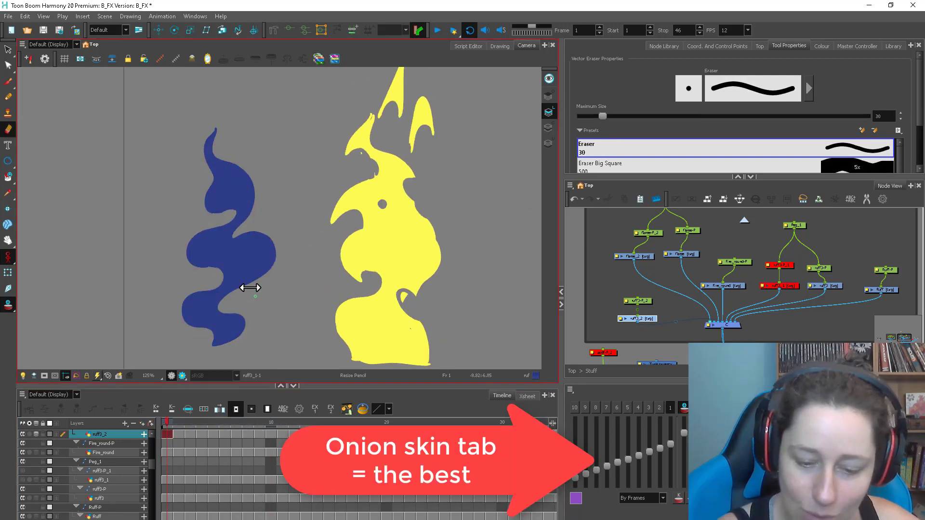
pyautogui.moveTo(250, 287); pyautogui.dragTo(226, 289)
pyautogui.moveTo(166, 422)
pyautogui.mouseDown()
pyautogui.moveTo(337, 408)
pyautogui.moveTo(140, 442)
pyautogui.mouseUp()
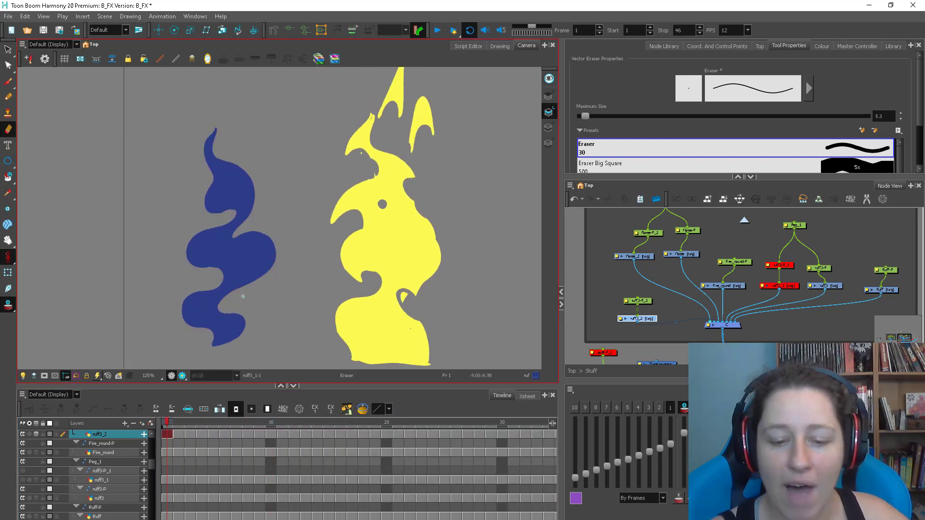
pyautogui.press('1')
pyautogui.moveTo(202, 422); pyautogui.dragTo(151, 417)
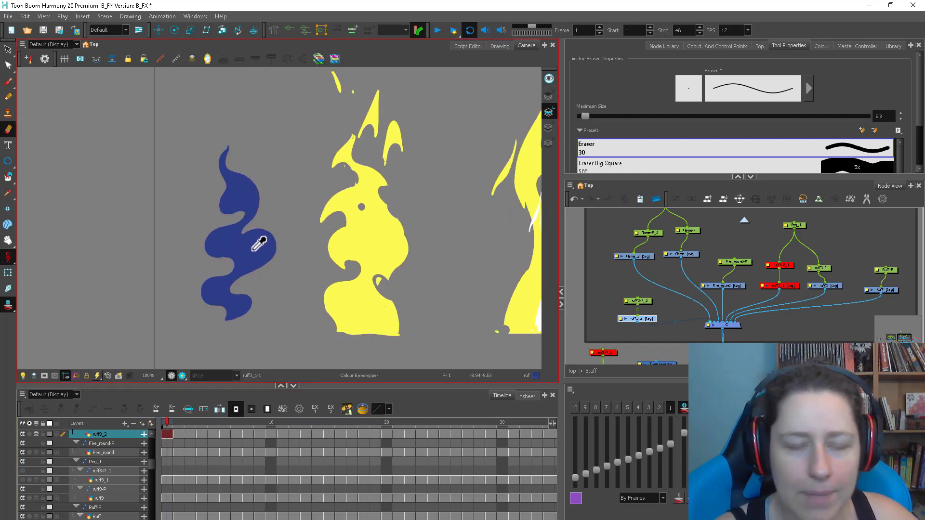
# Brush a demonstration fire outline beside the blue flame, with a rounded base, tall uneven tongues and loose droplets above
pyautogui.press('2')
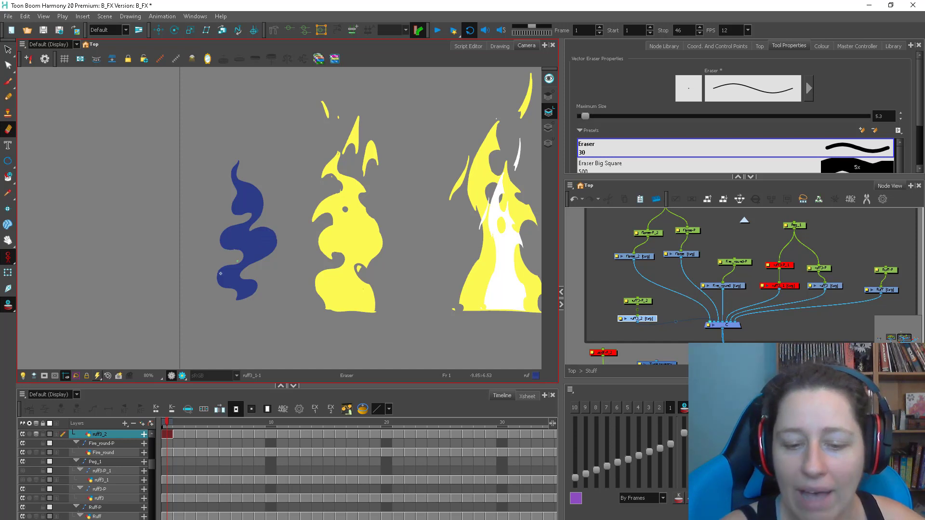
pyautogui.moveTo(161, 279)
pyautogui.mouseDown()
pyautogui.moveTo(193, 281)
pyautogui.moveTo(188, 294)
pyautogui.mouseUp()
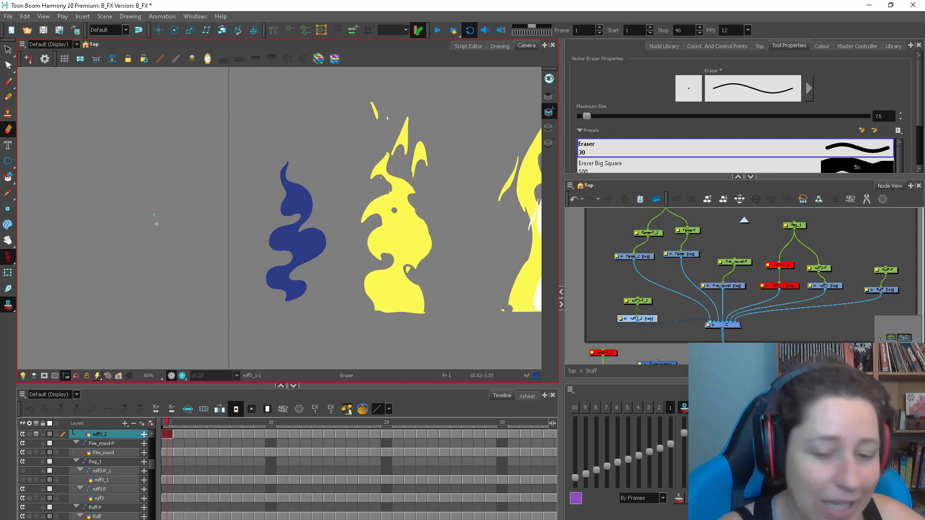
pyautogui.moveTo(144, 291); pyautogui.dragTo(210, 193)
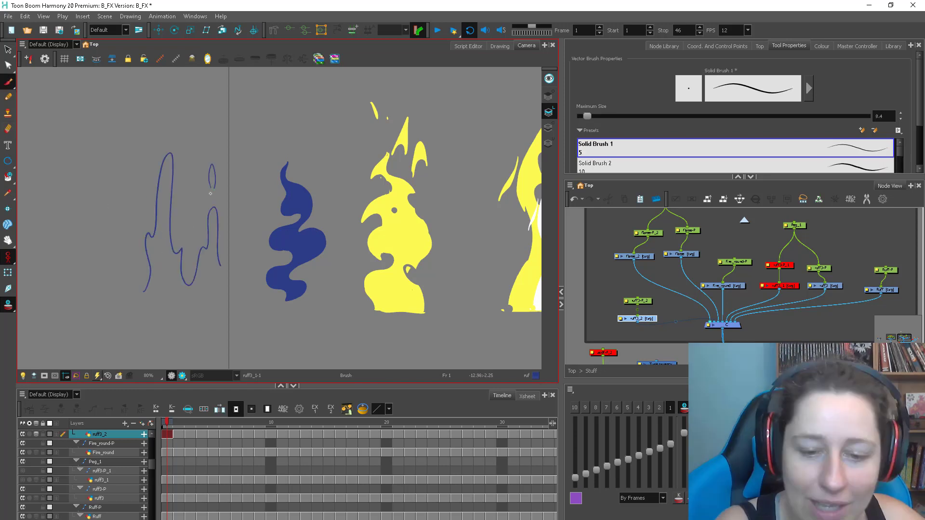
pyautogui.moveTo(213, 121); pyautogui.dragTo(211, 108)
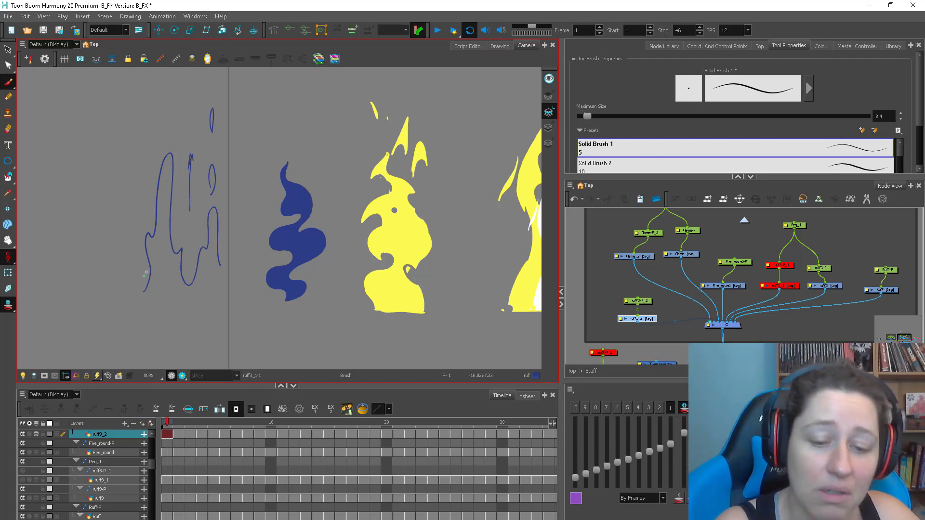
pyautogui.press('2')
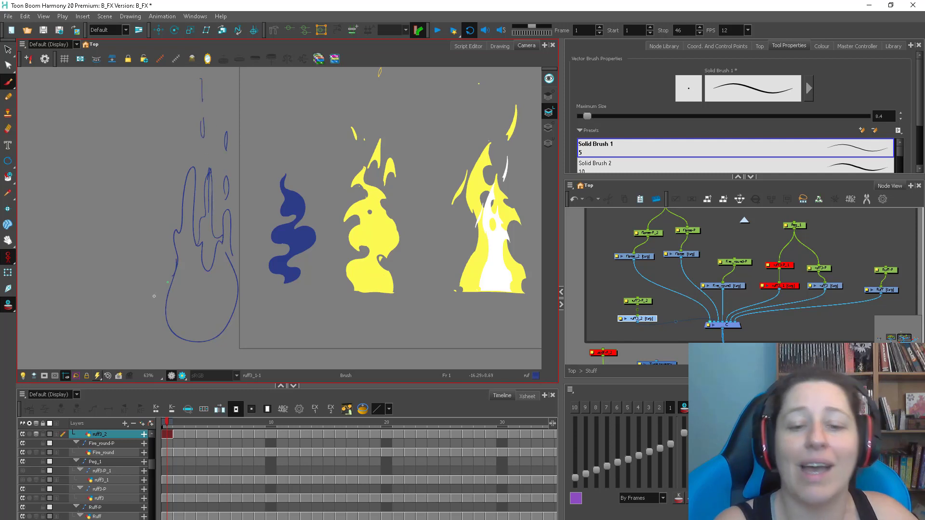
# Select the whole demonstration fire outline beside the blue flame and delete it
pyautogui.hotkey('alt', 's')
pyautogui.moveTo(154, 142)
pyautogui.mouseDown()
pyautogui.moveTo(181, 67)
pyautogui.moveTo(125, 308)
pyautogui.moveTo(123, 294)
pyautogui.mouseUp()
pyautogui.press('Delete')
pyautogui.press('2')
pyautogui.press('2')
# Brush a straight-sided triangle outline in the empty area beside the blue flame at frame 1
pyautogui.moveTo(67, 325); pyautogui.dragTo(123, 192)
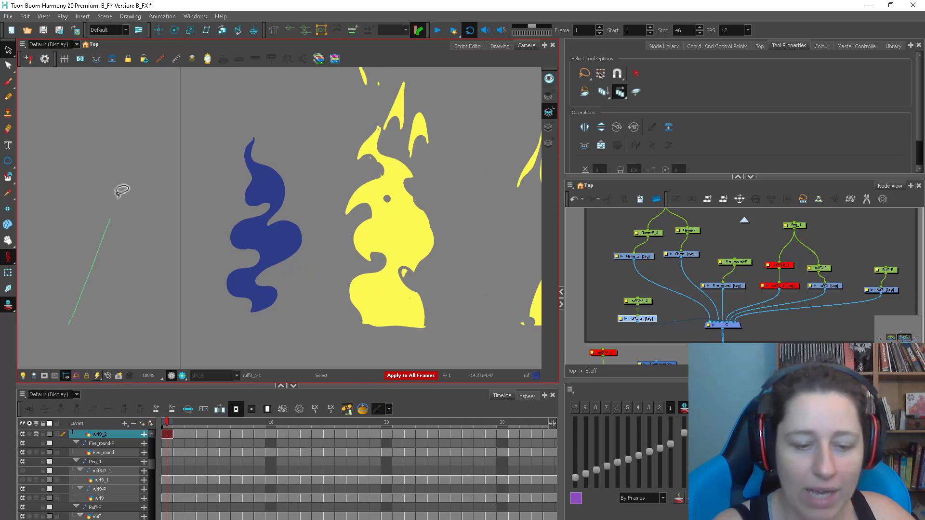
pyautogui.press('2')
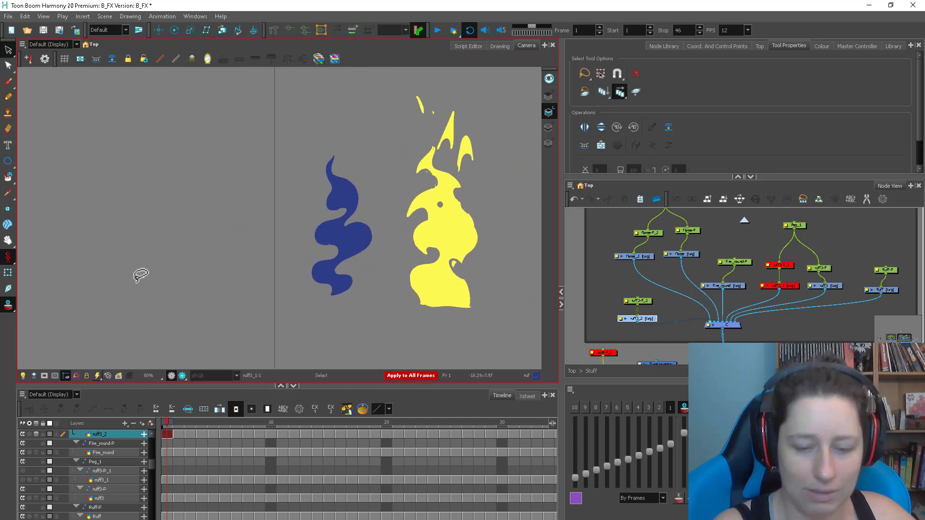
pyautogui.hotkey('alt', 'b')
pyautogui.moveTo(214, 321); pyautogui.dragTo(78, 321)
pyautogui.moveTo(79, 320); pyautogui.dragTo(148, 162)
pyautogui.moveTo(192, 272); pyautogui.dragTo(148, 161)
# Bring all five fire effects and the triangle into view and play the animation
pyautogui.press('2')
pyautogui.press('2')
pyautogui.moveTo(392, 303); pyautogui.dragTo(220, 312)
pyautogui.press('2')
pyautogui.moveTo(409, 302); pyautogui.dragTo(408, 313)
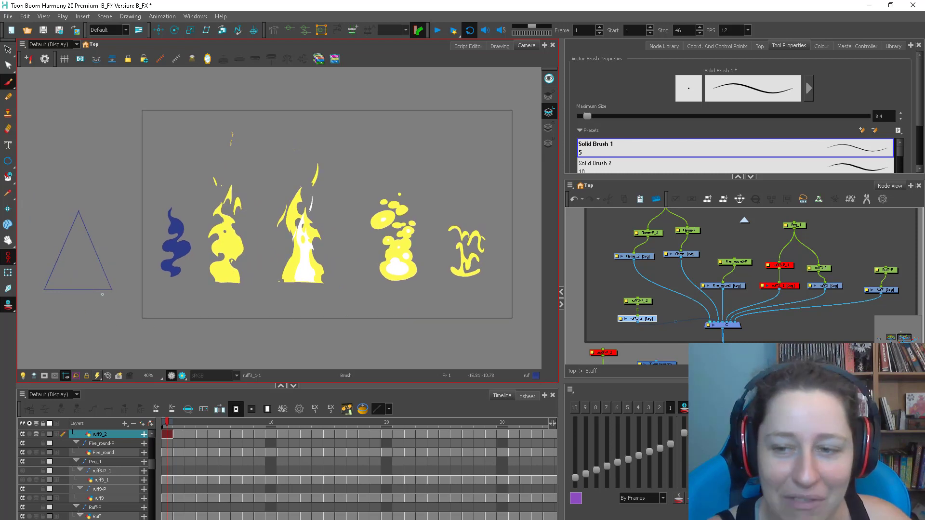
pyautogui.click(436, 30)
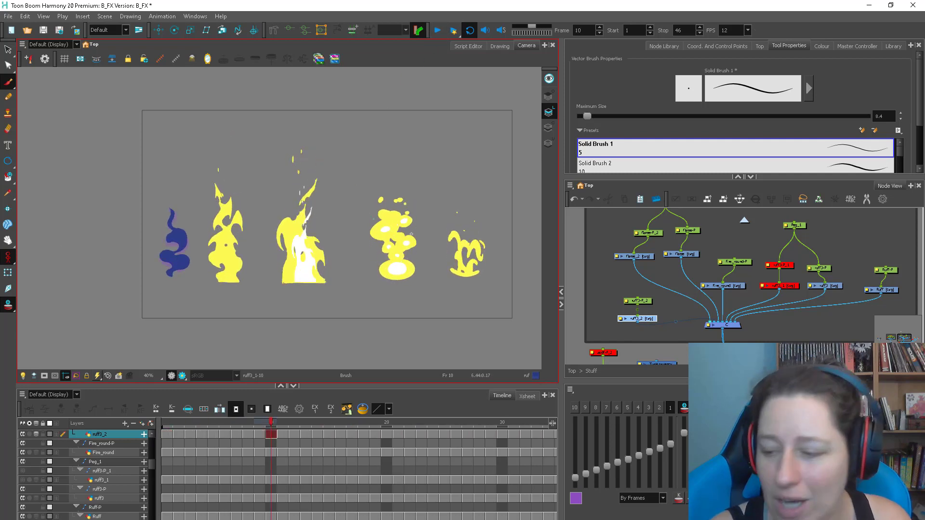
# Preview the fire effects rendered with the glow node connected into the composite and the dark blue colour card enabled
pyautogui.click(764, 333)
pyautogui.moveTo(780, 332); pyautogui.dragTo(692, 257)
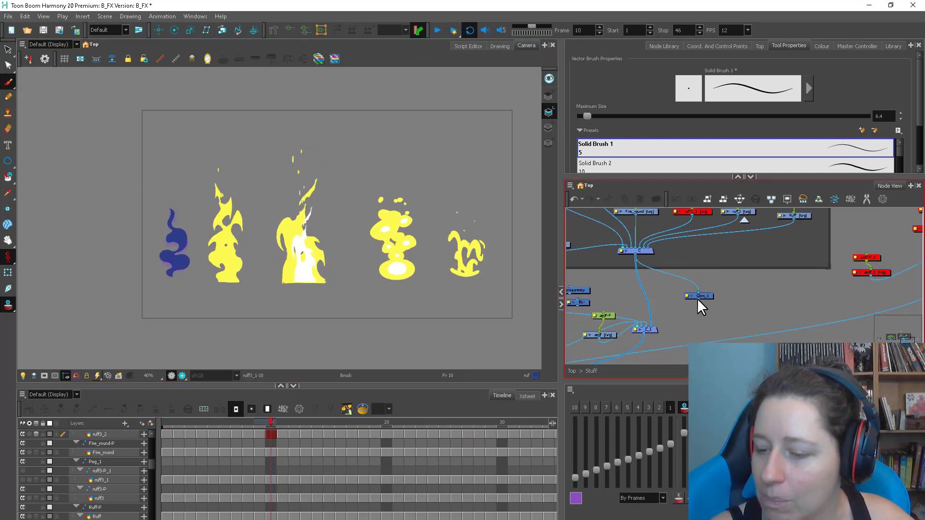
pyautogui.click(182, 375)
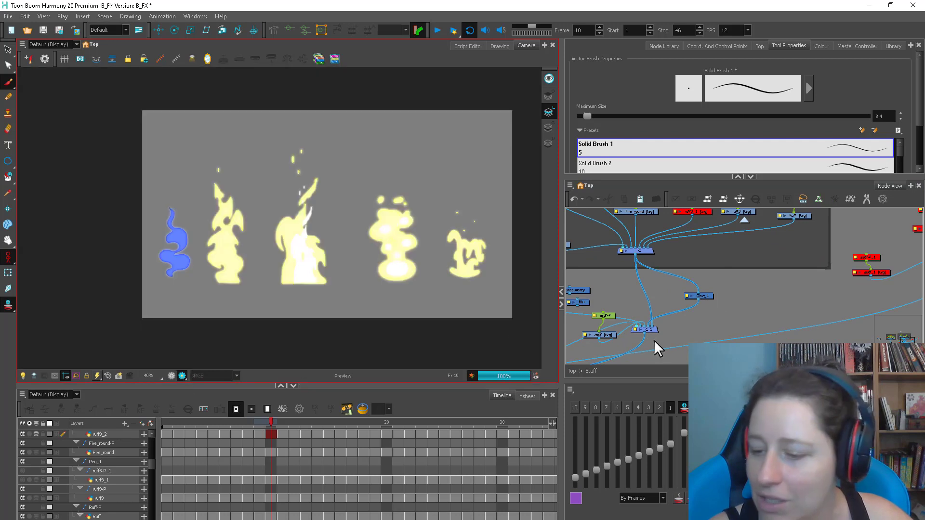
pyautogui.moveTo(656, 347); pyautogui.dragTo(713, 321)
pyautogui.hotkey('ctrl', 'z')
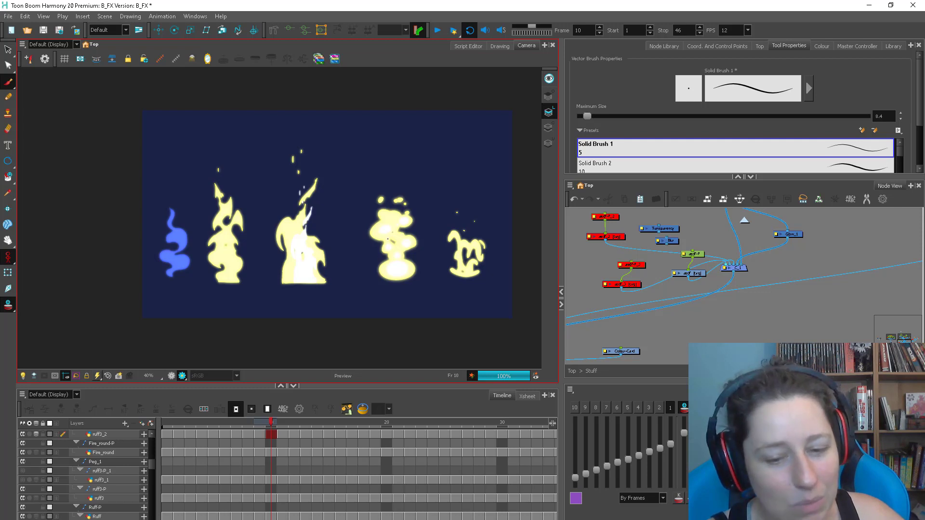
pyautogui.moveTo(650, 277); pyautogui.dragTo(721, 260)
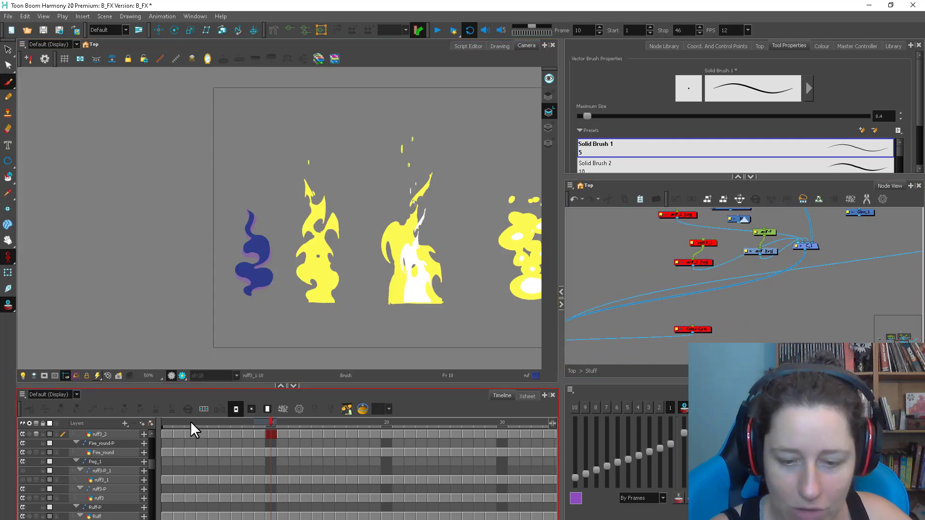
# On the asdf layer, clear the exposure after frame 1 and extend the frame 1 drawing to about frame 31
pyautogui.moveTo(190, 422); pyautogui.dragTo(146, 425)
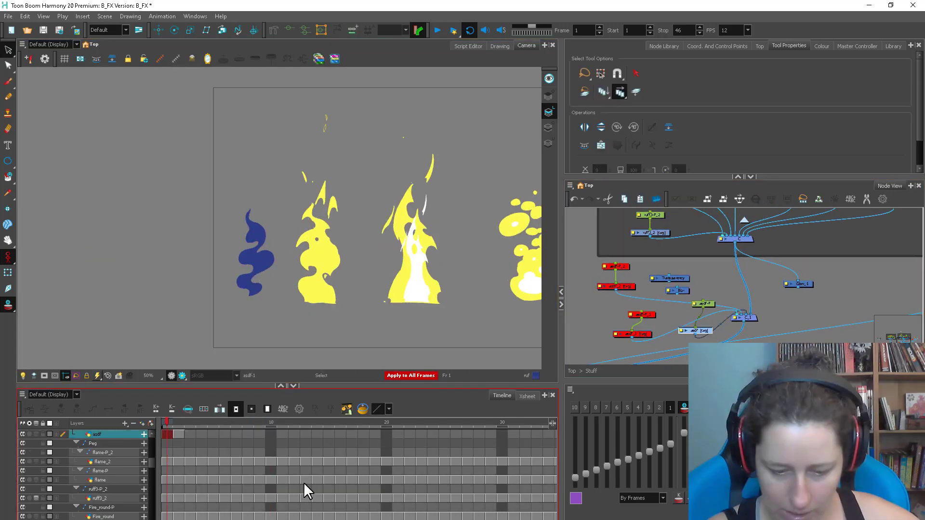
pyautogui.click(181, 435)
pyautogui.press('Delete')
pyautogui.click(512, 435)
pyautogui.press('F5')
pyautogui.click(166, 434)
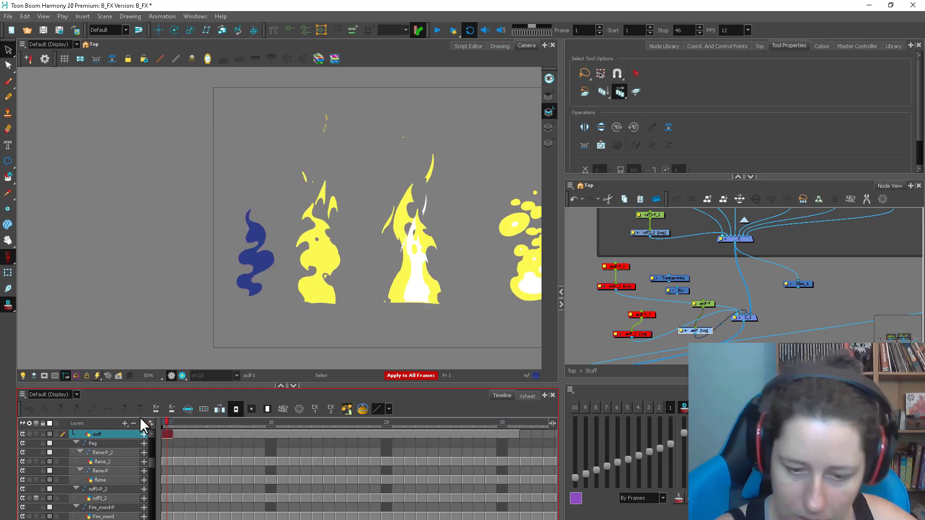
# Brush a straight-sided triangle outline around the blue flame on the asdf layer, from the flame's tip to its base
pyautogui.scroll(2, 262, 295)
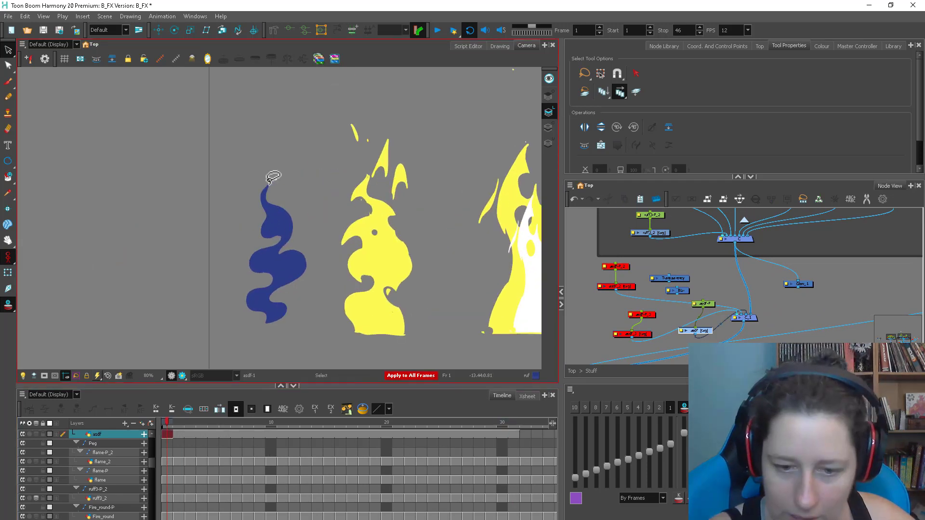
pyautogui.moveTo(268, 184); pyautogui.dragTo(240, 280)
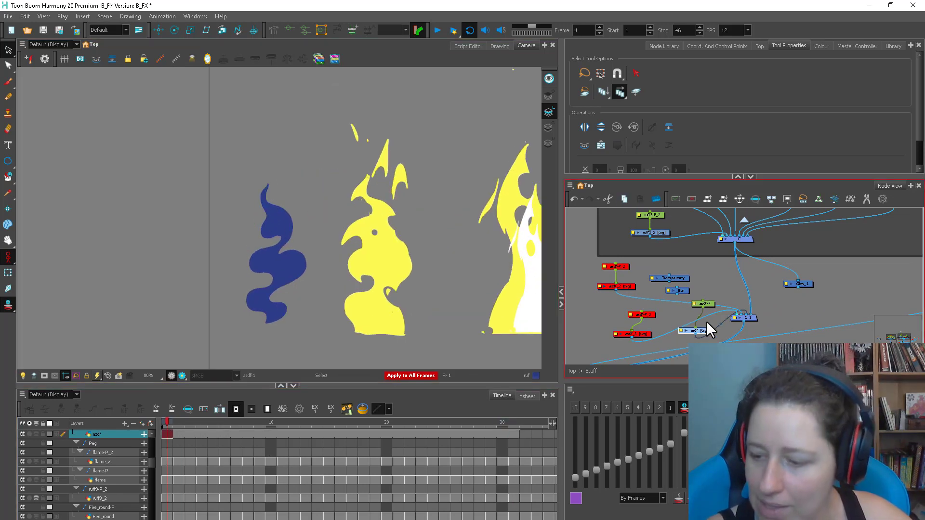
pyautogui.moveTo(704, 331); pyautogui.dragTo(704, 327)
pyautogui.hotkey('alt', 'b')
pyautogui.moveTo(267, 186)
pyautogui.mouseDown()
pyautogui.moveTo(219, 327)
pyautogui.moveTo(319, 327)
pyautogui.mouseUp()
pyautogui.moveTo(319, 327); pyautogui.dragTo(268, 186)
# Narrow the triangle outline slightly and shift it so that the blue flame sits centred inside it
pyautogui.hotkey('alt', 's')
pyautogui.click(313, 309)
pyautogui.moveTo(321, 328); pyautogui.dragTo(307, 328)
pyautogui.moveTo(279, 306); pyautogui.dragTo(303, 272)
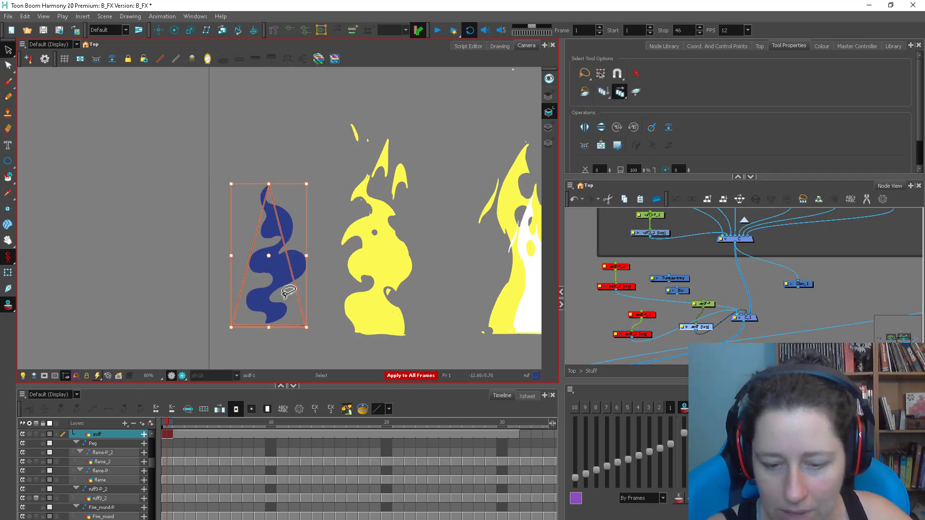
pyautogui.moveTo(176, 421); pyautogui.dragTo(144, 399)
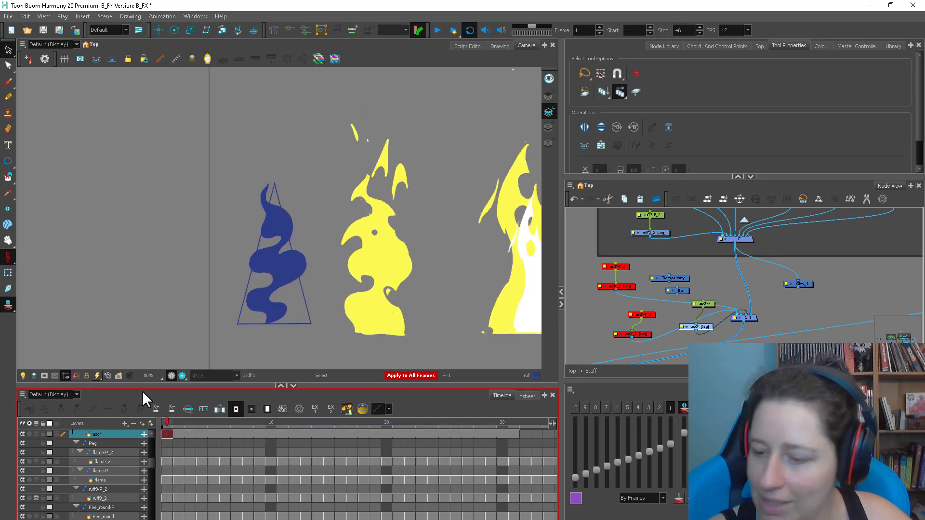
# On the ruff3_2 drawing at frame 1, brush the blue flame's base out to fill the triangle's lower-left corner
pyautogui.click(695, 326)
pyautogui.click(8, 273)
pyautogui.click(272, 314)
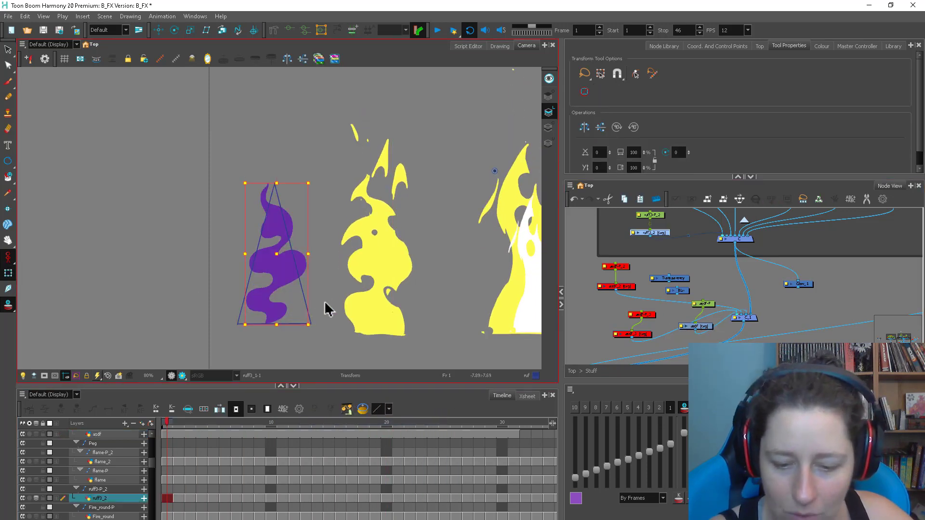
pyautogui.press('2')
pyautogui.moveTo(282, 318); pyautogui.dragTo(290, 293)
pyautogui.hotkey('alt', 's')
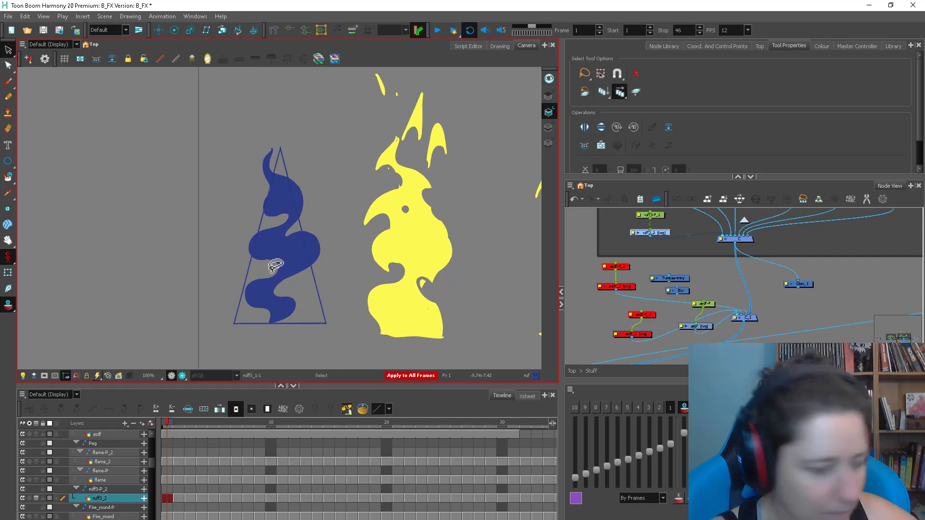
pyautogui.hotkey('ctrl', 'a')
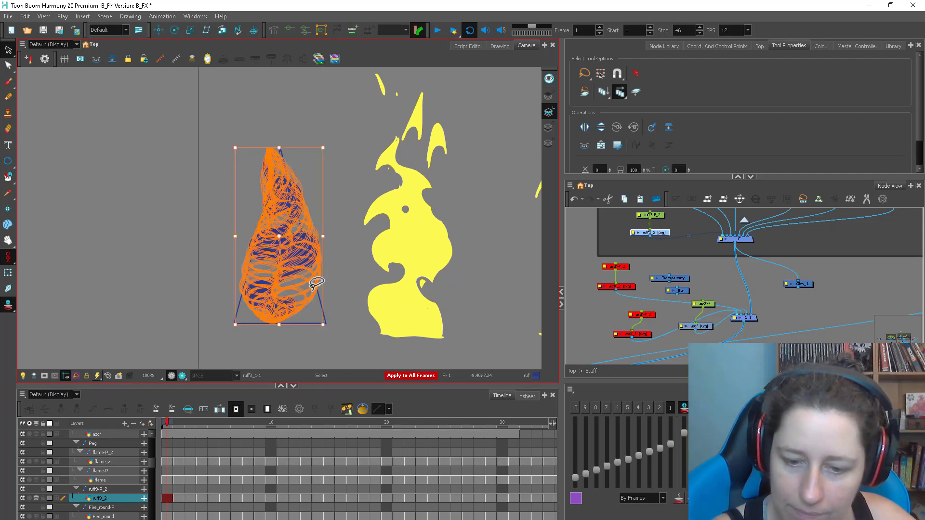
pyautogui.hotkey('alt', 'b')
pyautogui.press('2')
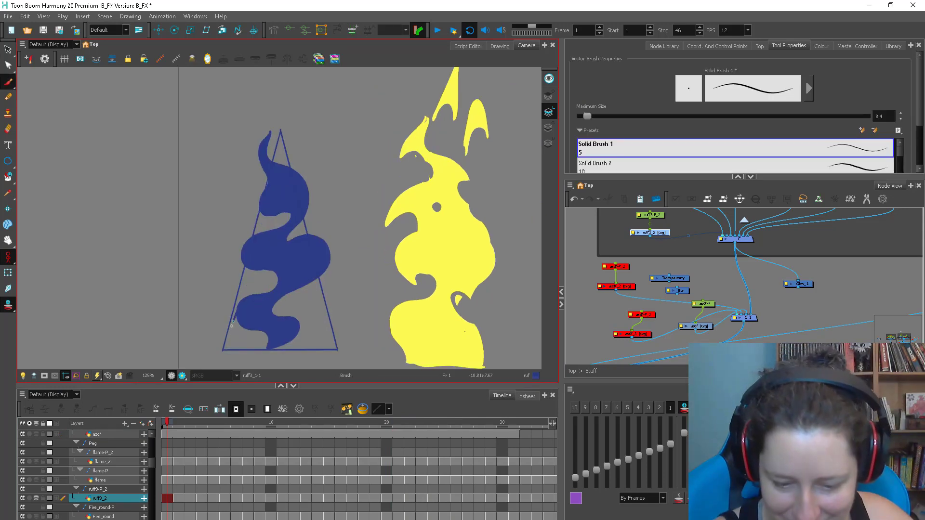
pyautogui.moveTo(232, 325)
pyautogui.mouseDown()
pyautogui.moveTo(227, 337)
pyautogui.moveTo(236, 313)
pyautogui.mouseUp()
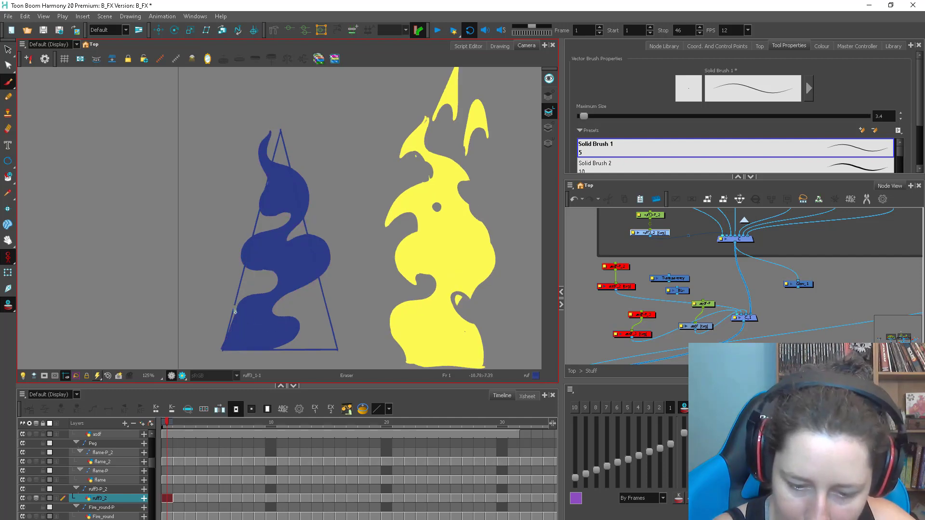
# Set the brush size to 5.2 and extend the flame's base to the triangle's lower-left corner on frames 2 and 3
pyautogui.press('.')
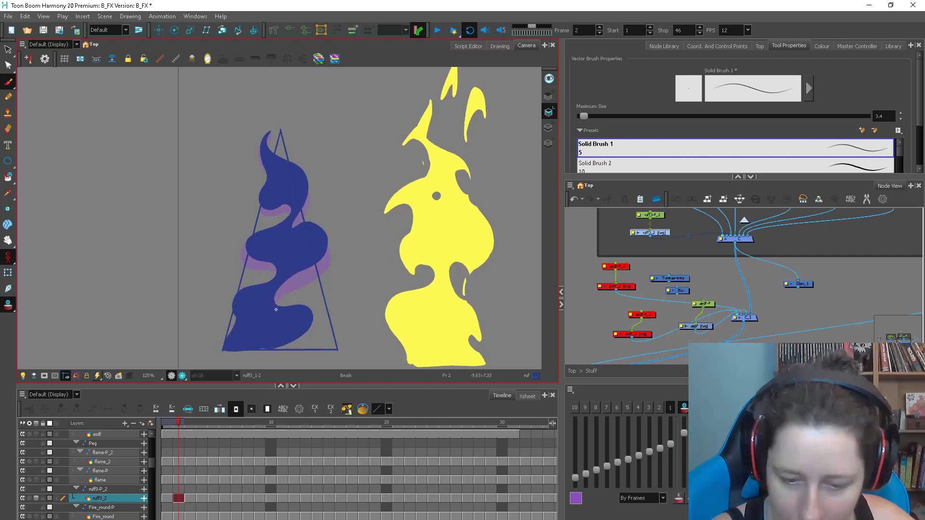
pyautogui.hotkey('alt', 'e')
pyautogui.moveTo(232, 334); pyautogui.dragTo(250, 336)
pyautogui.hotkey('alt', 'b')
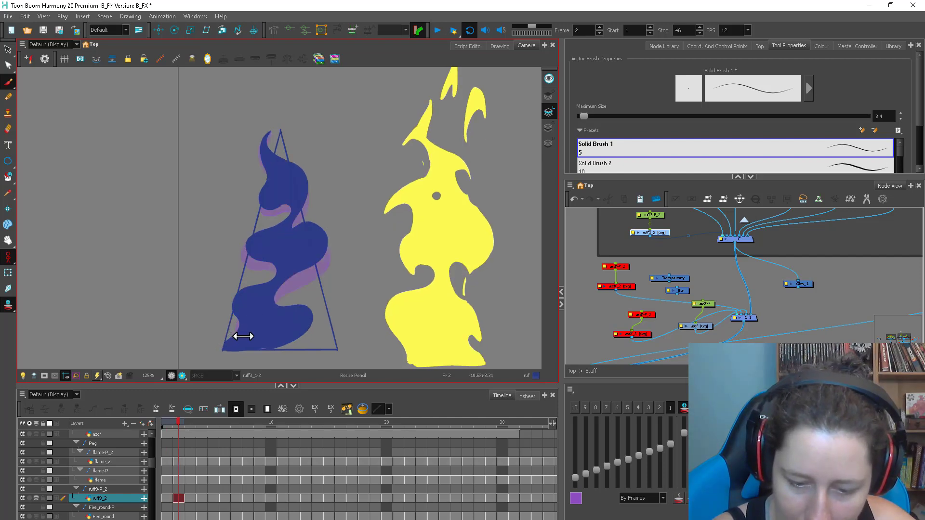
pyautogui.press('.')
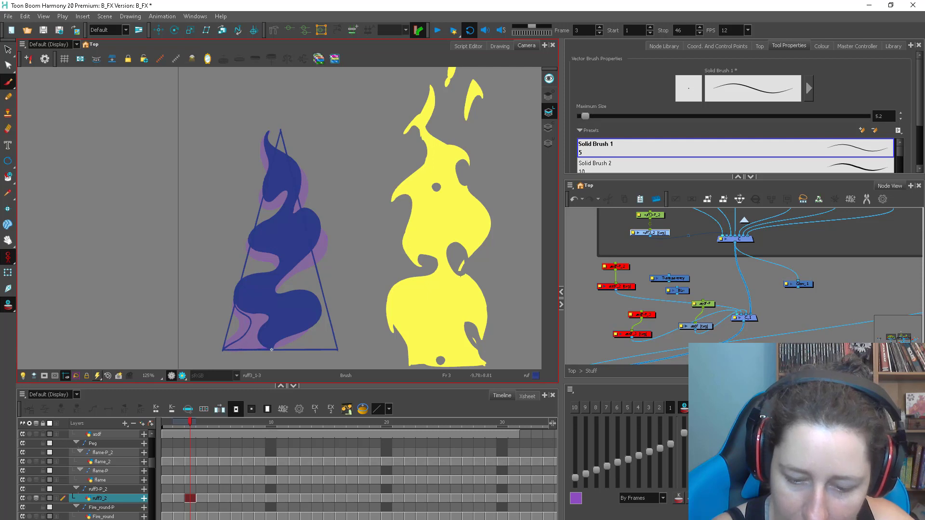
# On frame 4, brush a curved edge from the lower lobe to the triangle's lower-left corner and fill the enclosed base
pyautogui.press('.')
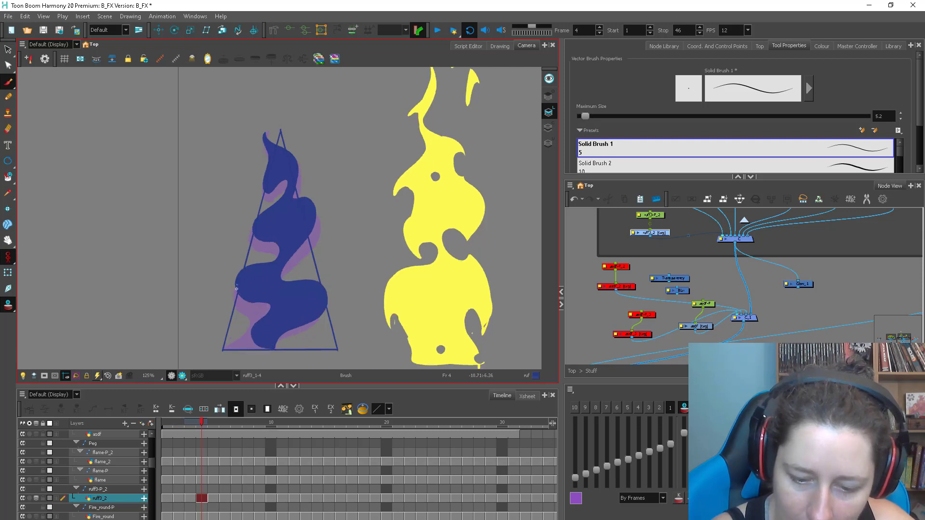
pyautogui.moveTo(228, 342); pyautogui.dragTo(271, 349)
pyautogui.hotkey('alt', 'i')
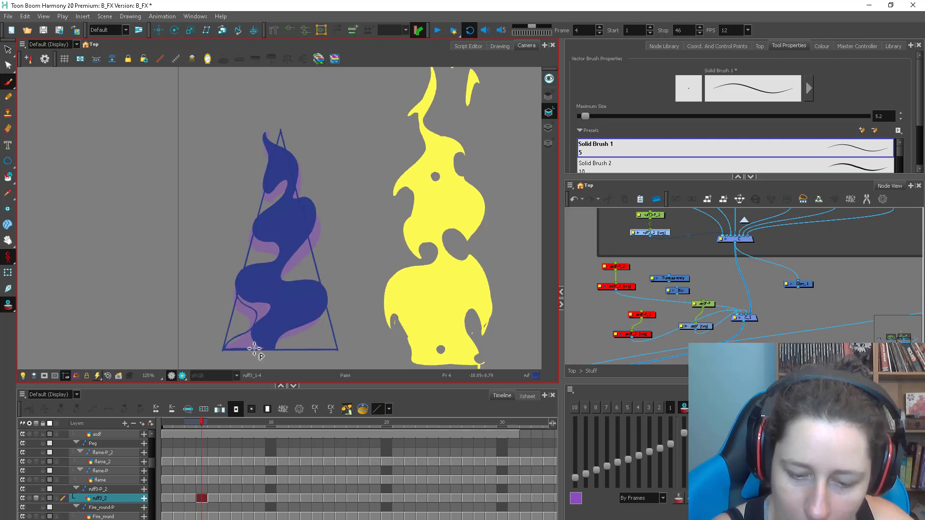
pyautogui.click(251, 345)
pyautogui.click(256, 310)
pyautogui.hotkey('alt', 'b')
# On frames 5 and 6, widen the large left lobe to the triangle's side and extend and fill the flame's base
pyautogui.press('.')
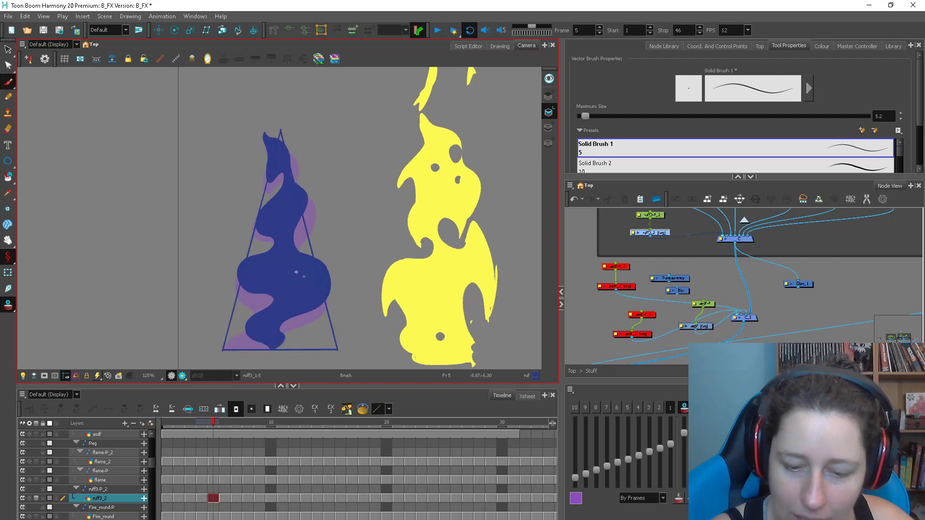
pyautogui.moveTo(244, 272); pyautogui.dragTo(254, 300)
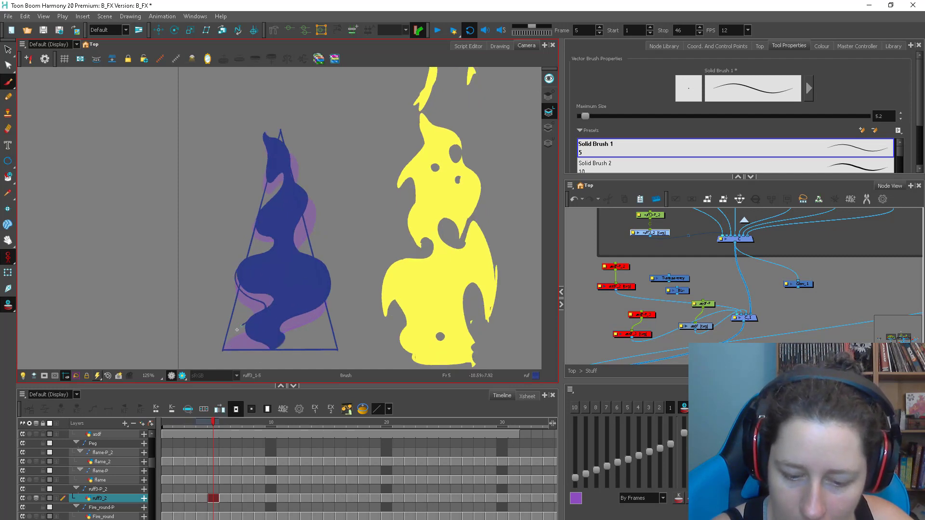
pyautogui.press('.')
pyautogui.moveTo(238, 275); pyautogui.dragTo(272, 296)
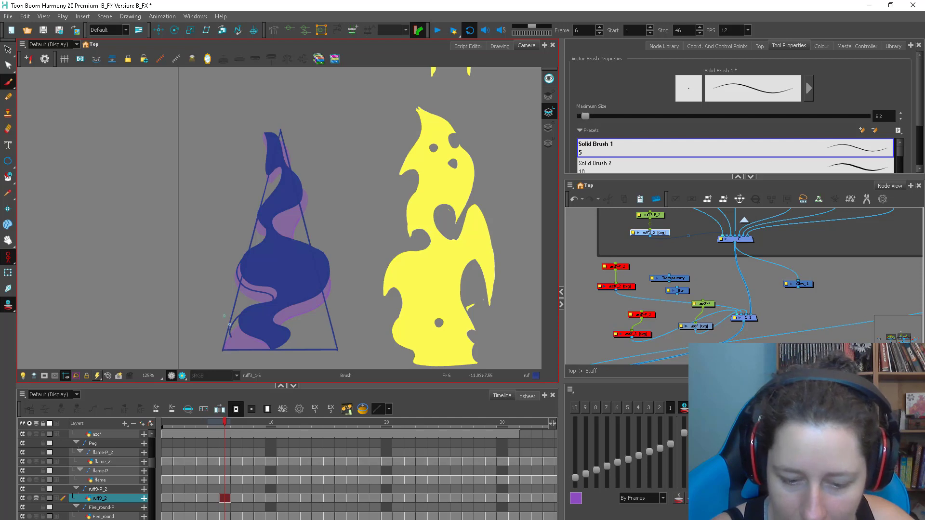
pyautogui.moveTo(223, 351); pyautogui.dragTo(269, 345)
pyautogui.click(270, 343)
pyautogui.click(270, 283)
# Continue brushing the rising middle lobe outward along the triangle's left side on frames 7 through 11
pyautogui.press('.')
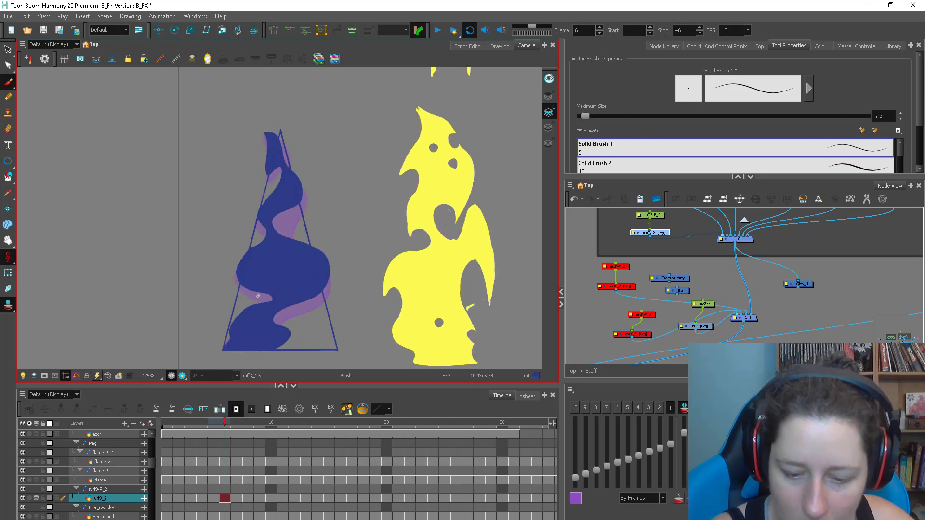
pyautogui.press('.')
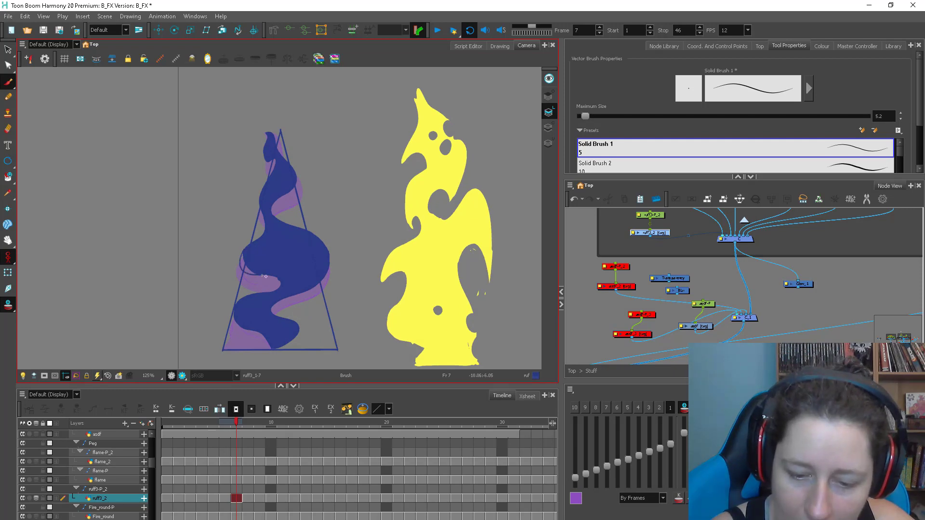
pyautogui.press('.')
pyautogui.press('.')
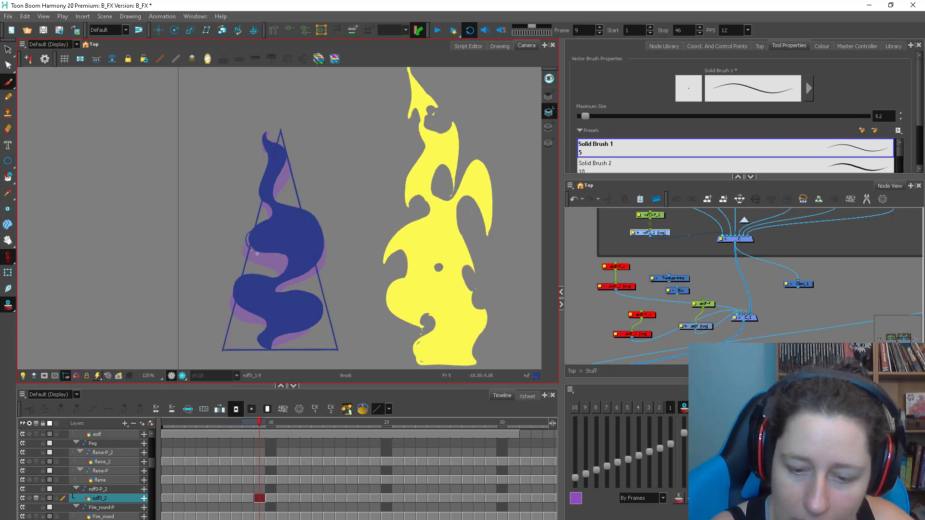
pyautogui.press('.')
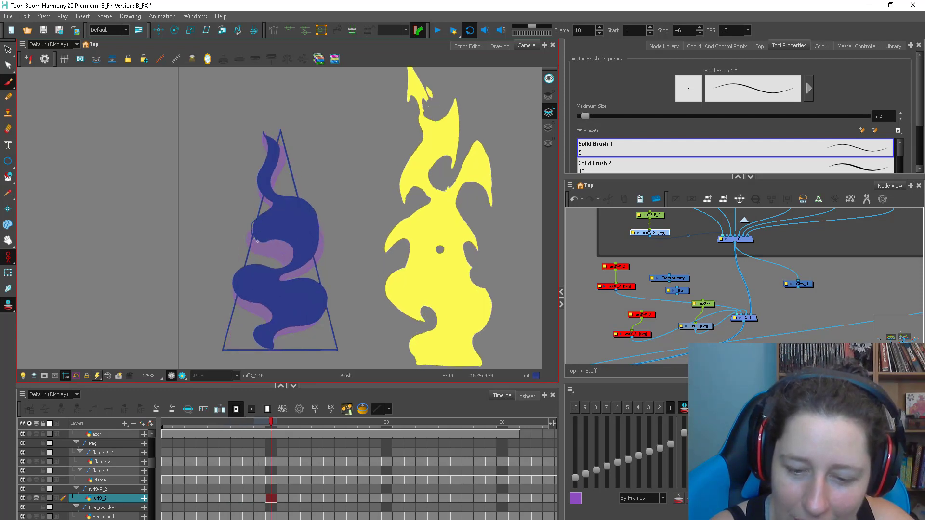
pyautogui.press('.')
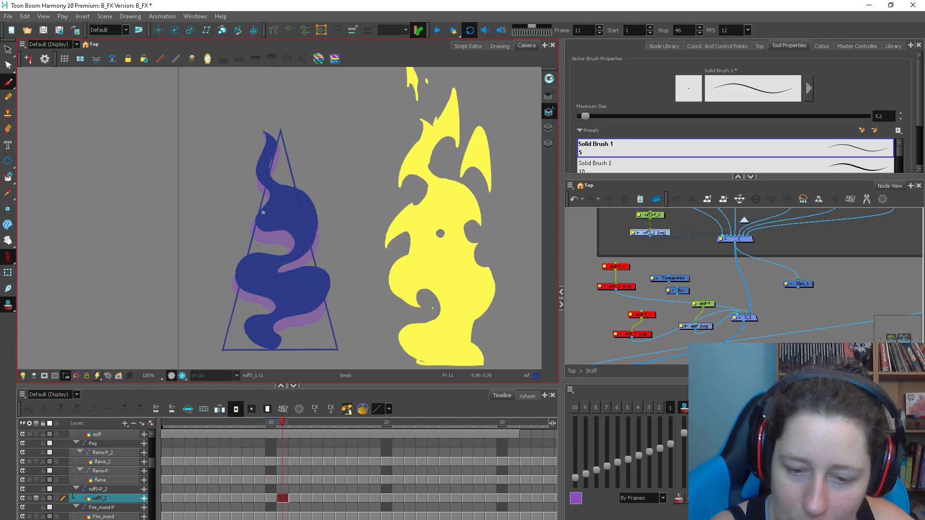
pyautogui.press('.')
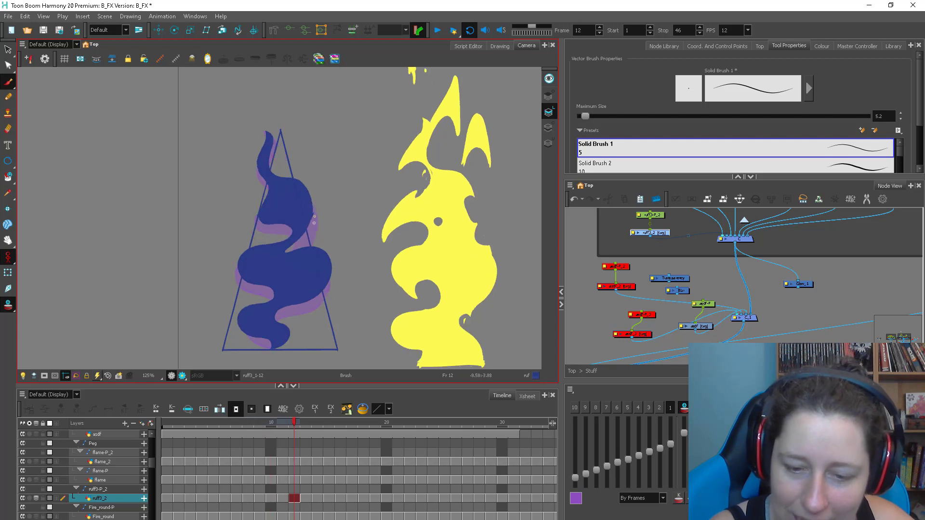
# Return to frame 7 and brush the flame's base out toward the triangle's lower-left corner on frames 7 through 9
pyautogui.moveTo(289, 423); pyautogui.dragTo(225, 409)
pyautogui.press('.')
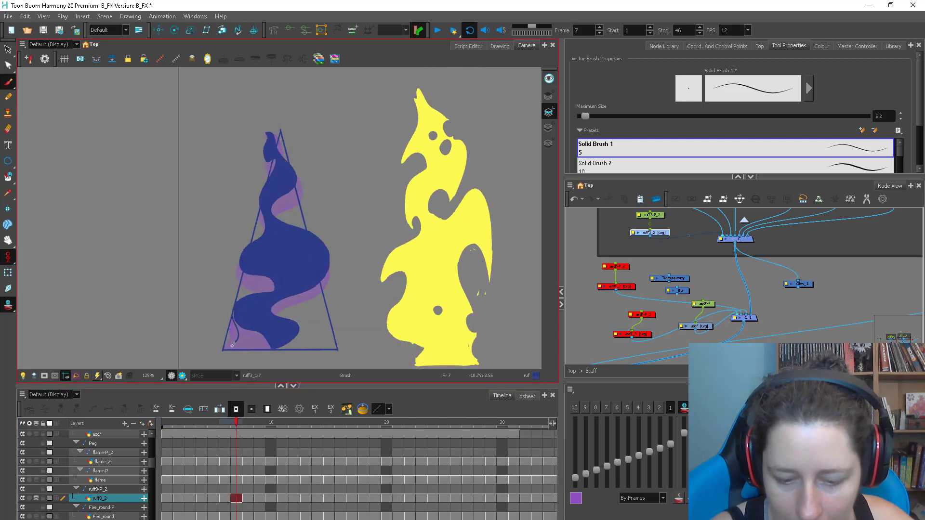
pyautogui.press('.')
pyautogui.moveTo(233, 316); pyautogui.dragTo(250, 339)
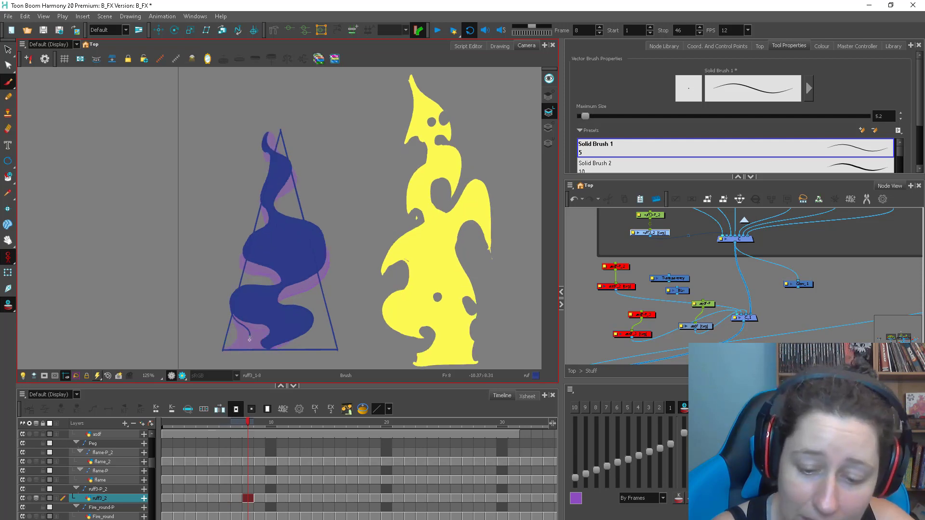
pyautogui.press('.')
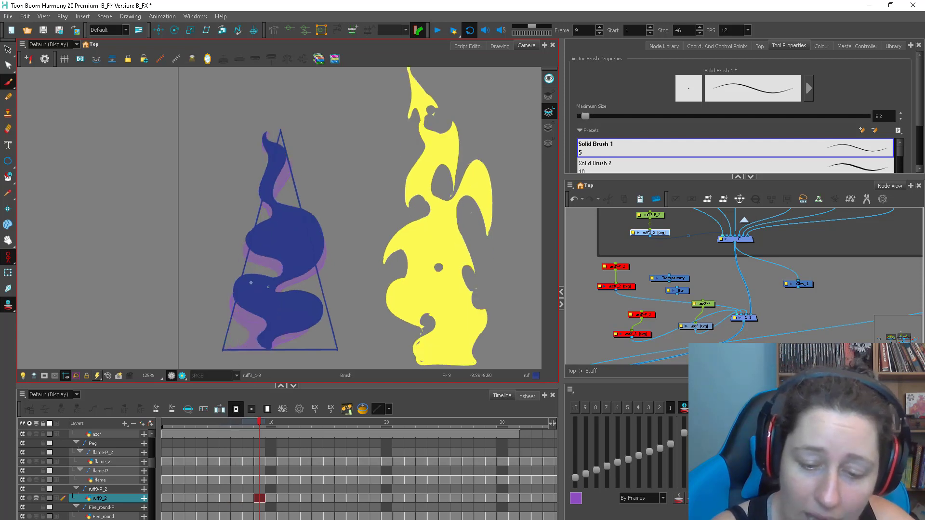
pyautogui.moveTo(254, 322)
pyautogui.mouseDown()
pyautogui.moveTo(242, 343)
pyautogui.moveTo(222, 351)
pyautogui.mouseUp()
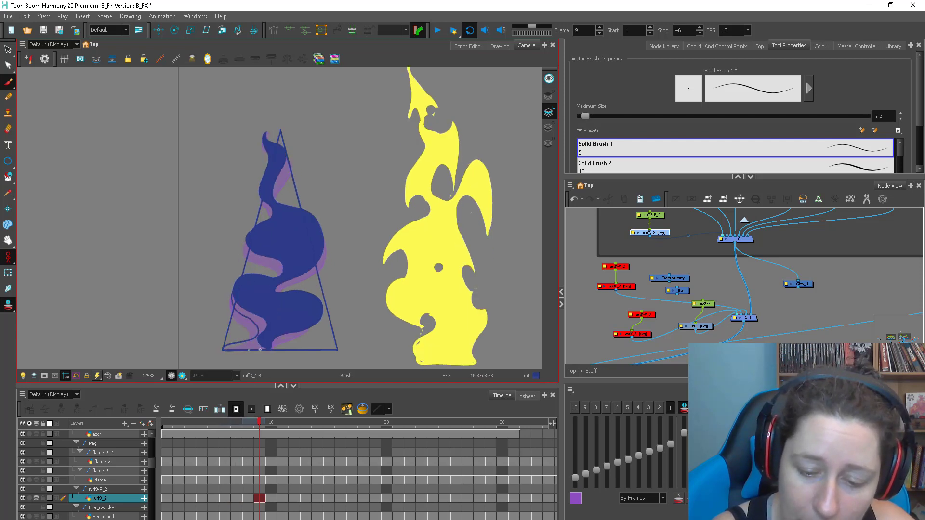
pyautogui.moveTo(252, 306); pyautogui.dragTo(269, 362)
# On frame 10, brush the base's curved edge to the triangle's lower-left corner and fill the enclosed area
pyautogui.press('.')
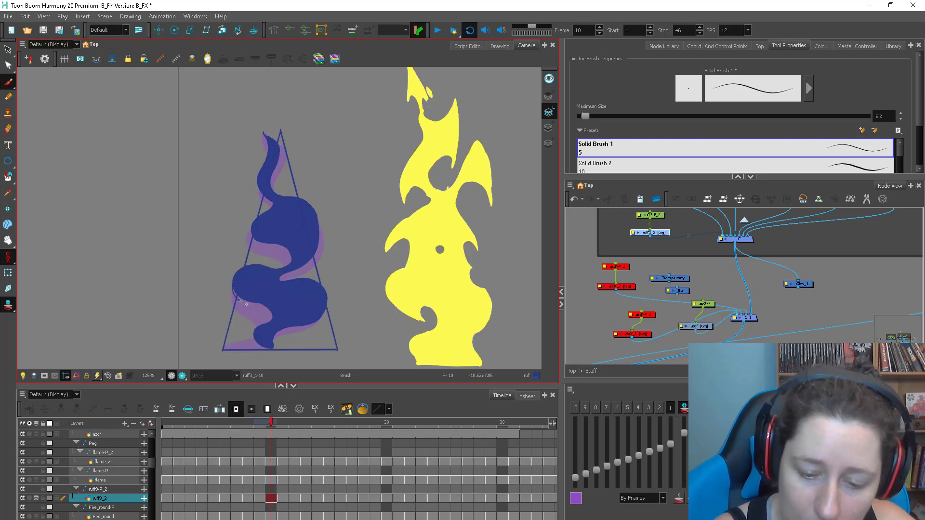
pyautogui.moveTo(246, 304)
pyautogui.mouseDown()
pyautogui.moveTo(262, 318)
pyautogui.moveTo(256, 334)
pyautogui.moveTo(274, 309)
pyautogui.moveTo(271, 317)
pyautogui.moveTo(225, 342)
pyautogui.moveTo(229, 352)
pyautogui.moveTo(268, 352)
pyautogui.moveTo(223, 353)
pyautogui.moveTo(281, 351)
pyautogui.mouseUp()
pyautogui.hotkey('alt', 'i')
pyautogui.click(269, 339)
pyautogui.hotkey('alt', 'e')
pyautogui.hotkey('alt', 'b')
pyautogui.press('.')
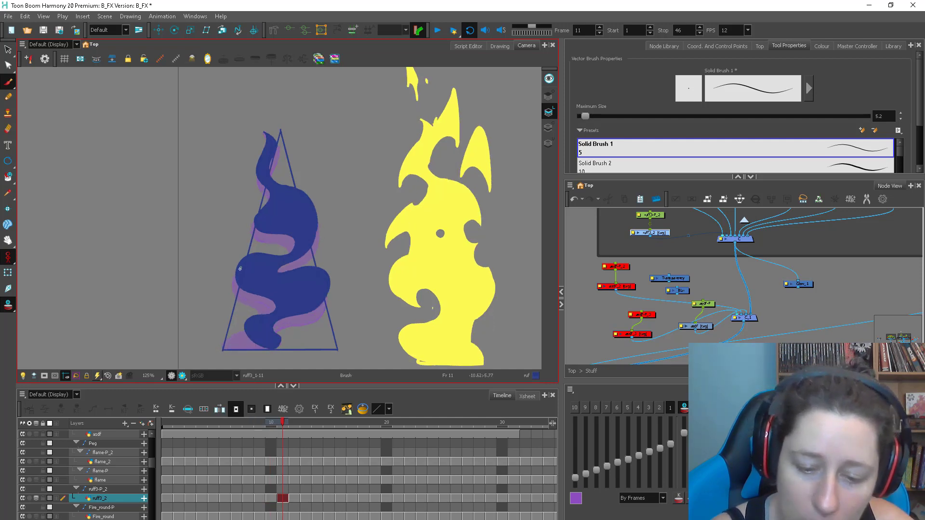
# On frames 11 through 13, brush the flame's base out to the triangle's lower-left corner and fill the enclosed area
pyautogui.moveTo(259, 297); pyautogui.dragTo(258, 316)
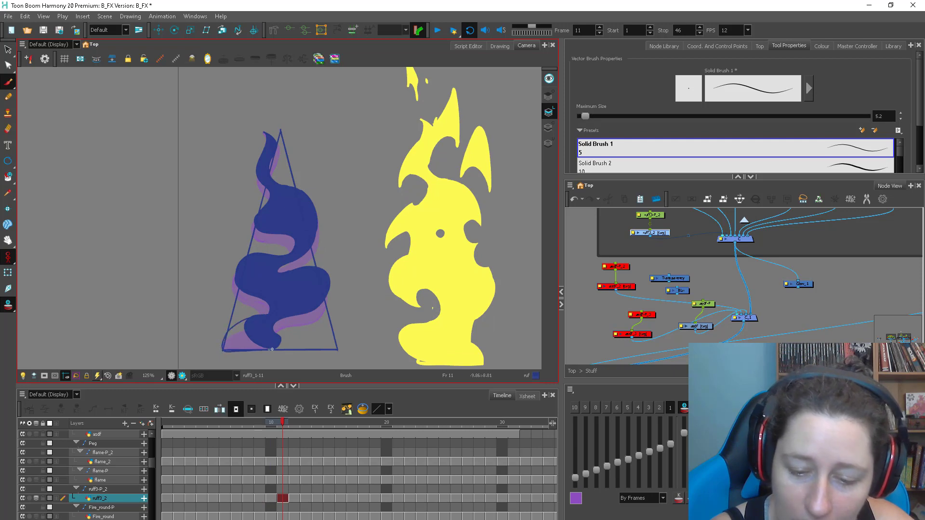
pyautogui.press('.')
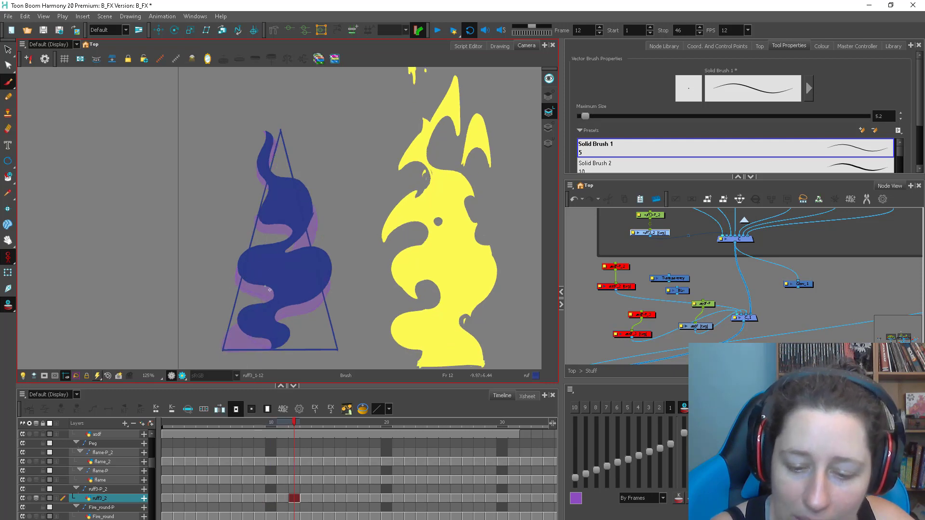
pyautogui.moveTo(257, 313)
pyautogui.mouseDown()
pyautogui.moveTo(224, 350)
pyautogui.moveTo(238, 367)
pyautogui.mouseUp()
pyautogui.press('.')
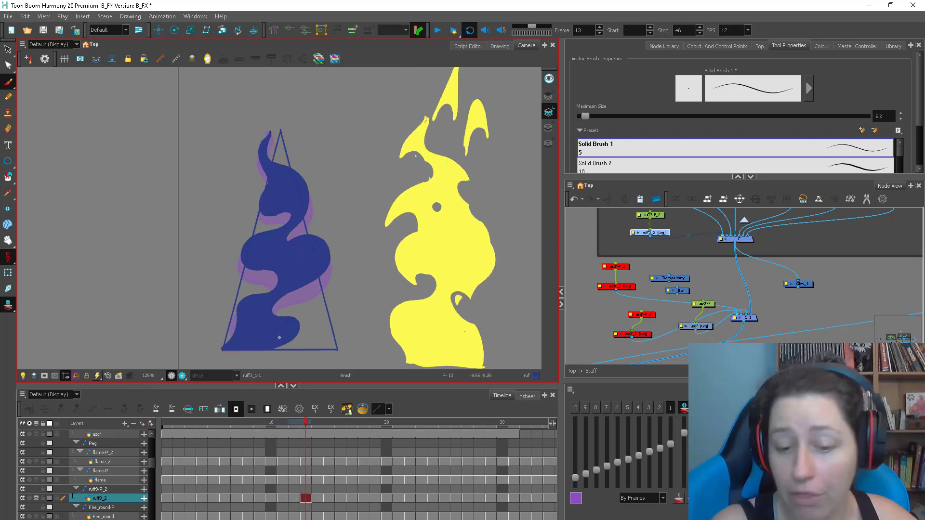
pyautogui.moveTo(241, 301); pyautogui.dragTo(232, 340)
# Step forward frame by frame through the looping flame drawings to check the reworked left side against the triangle
pyautogui.press('.')
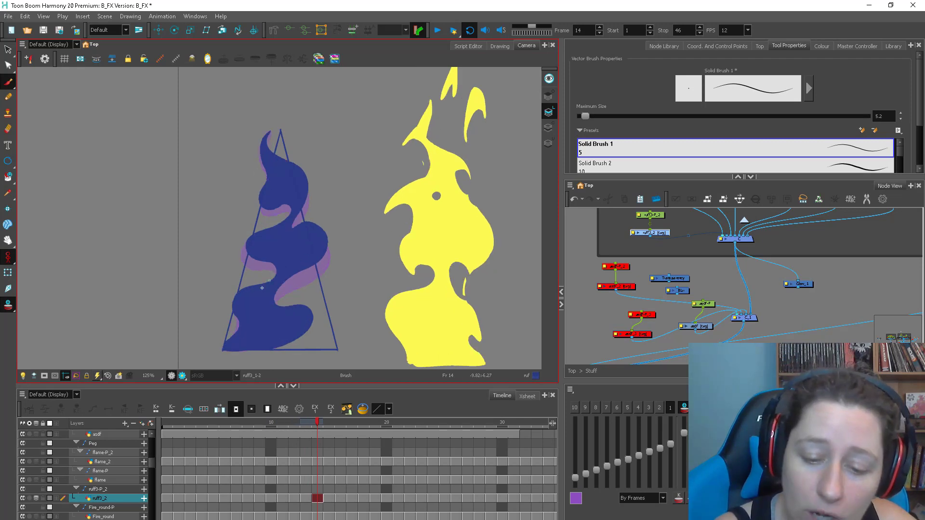
pyautogui.press('.')
pyautogui.press('.')
pyautogui.press(',')
pyautogui.press(',')
pyautogui.press('.')
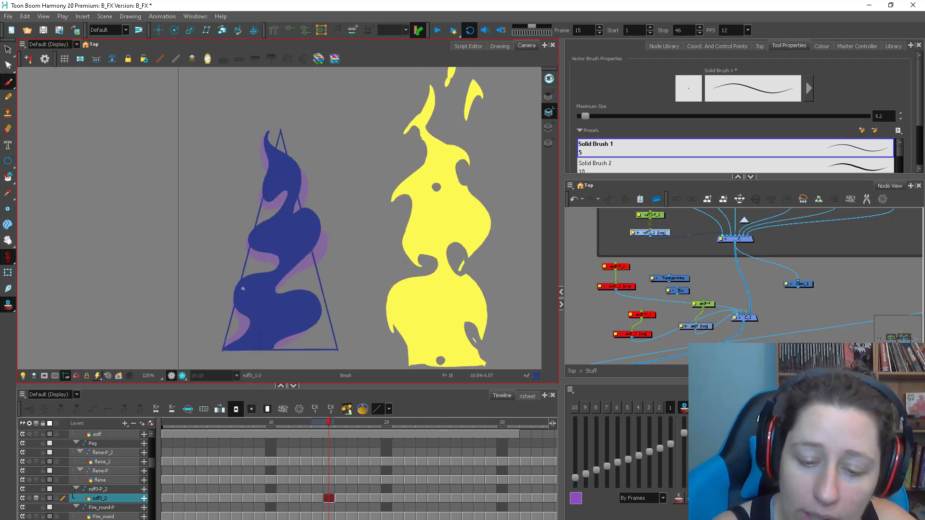
pyautogui.press('.')
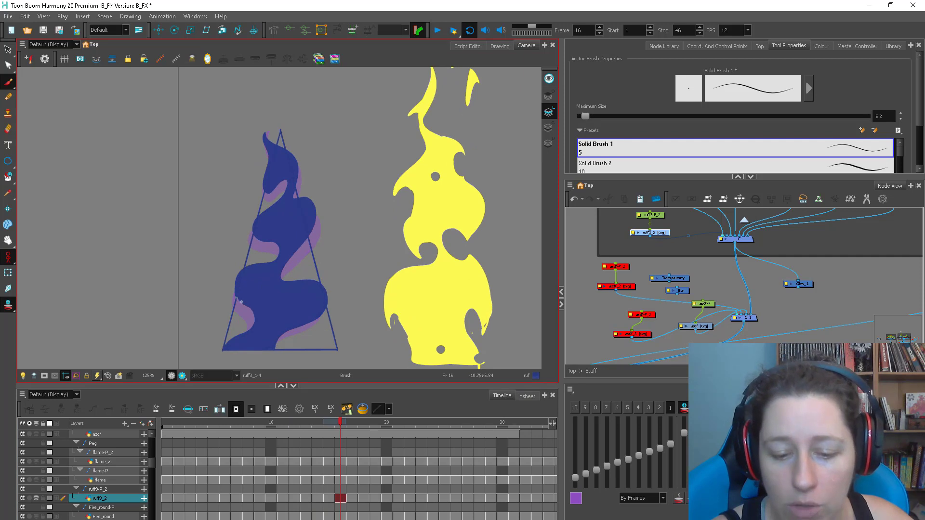
pyautogui.press('.')
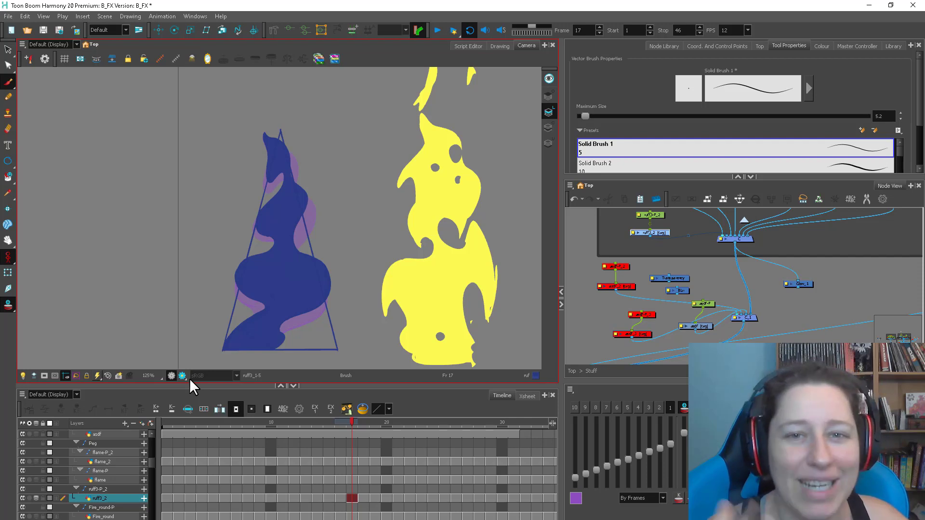
pyautogui.press('.')
pyautogui.press('.')
pyautogui.press('.')
pyautogui.press('.')
pyautogui.press('.')
pyautogui.press('.')
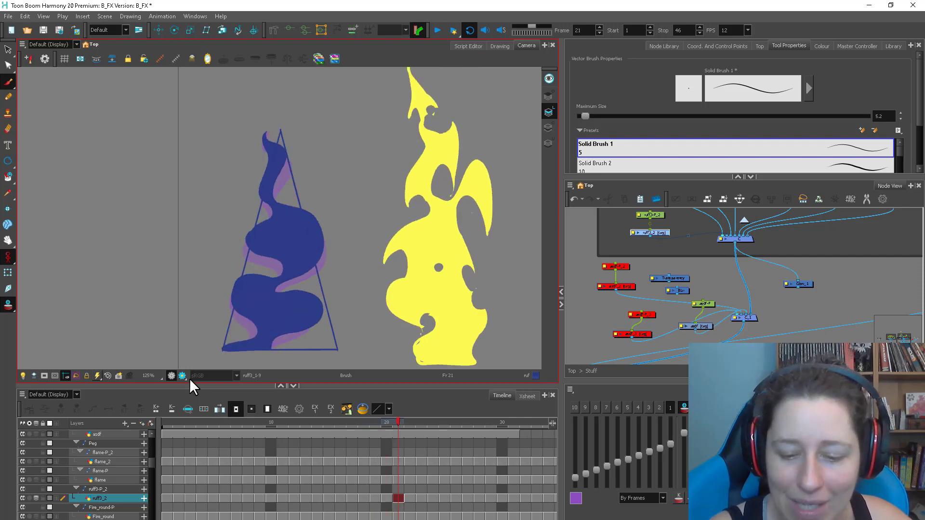
pyautogui.press('.')
pyautogui.press('.')
pyautogui.press('.')
pyautogui.press('.')
pyautogui.press('.')
pyautogui.press('.')
pyautogui.press('.')
pyautogui.press('.')
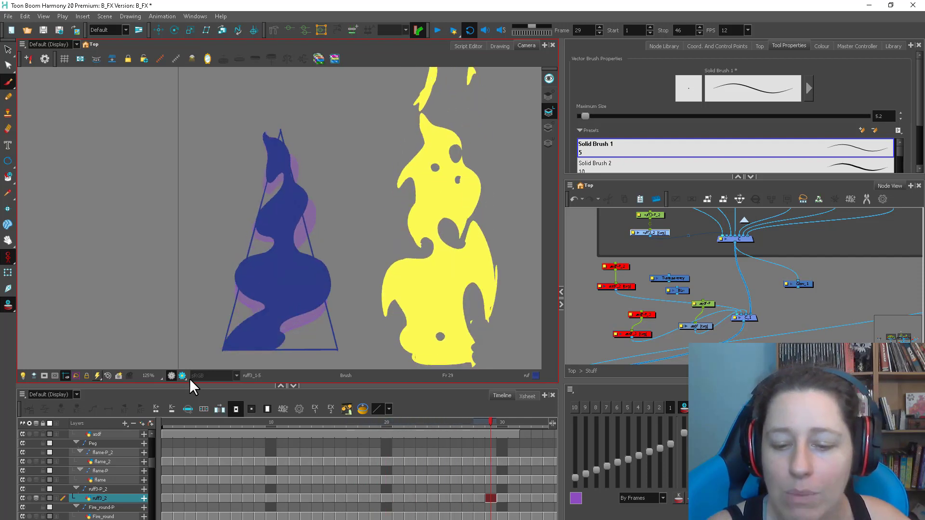
pyautogui.press('.')
pyautogui.press('.')
pyautogui.press('.')
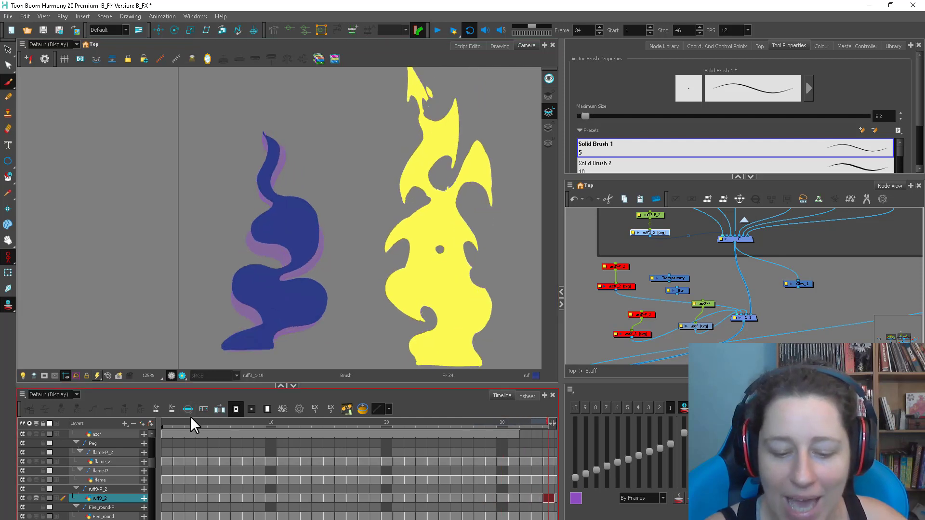
# Go back to the start of the cycle and brush the flame's base out to the triangle's lower-right corner on frames 5 and 4
pyautogui.click(166, 423)
pyautogui.moveTo(295, 319); pyautogui.dragTo(336, 347)
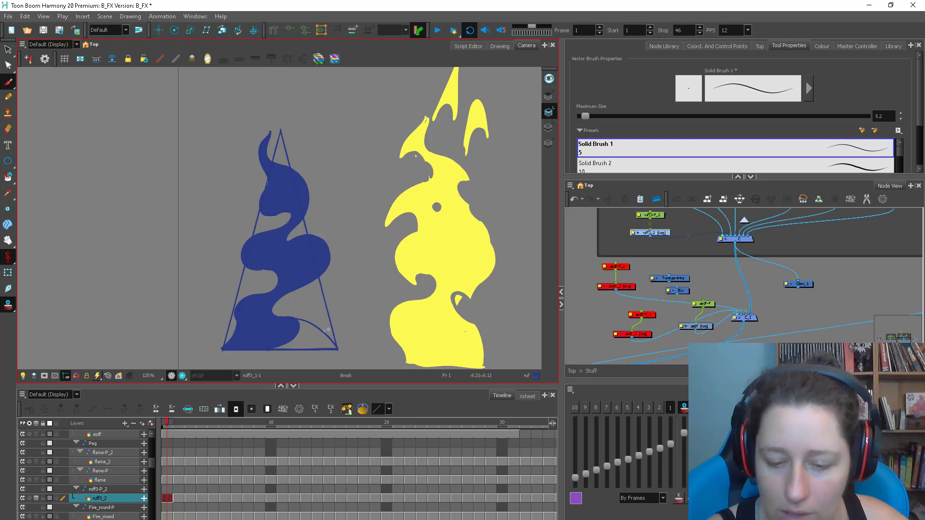
pyautogui.moveTo(221, 420); pyautogui.dragTo(210, 414)
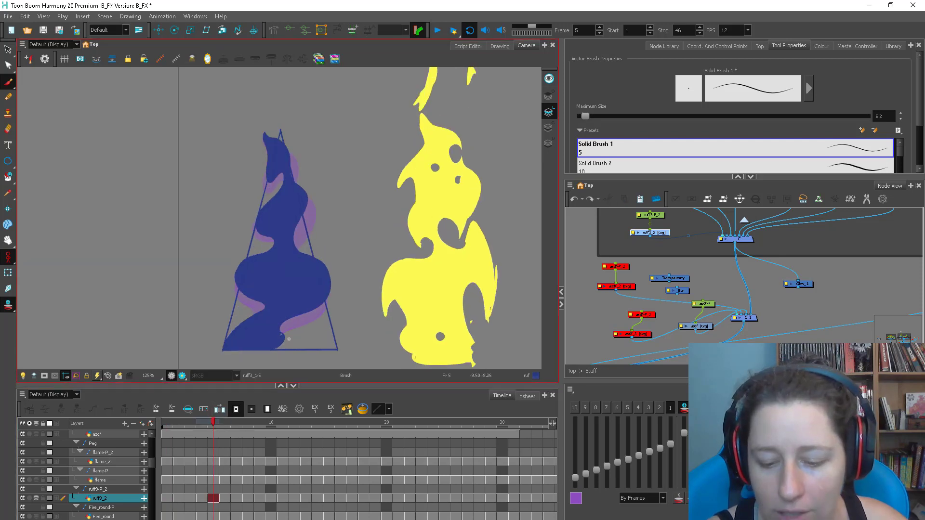
pyautogui.moveTo(288, 340); pyautogui.dragTo(335, 350)
pyautogui.moveTo(282, 331); pyautogui.dragTo(335, 347)
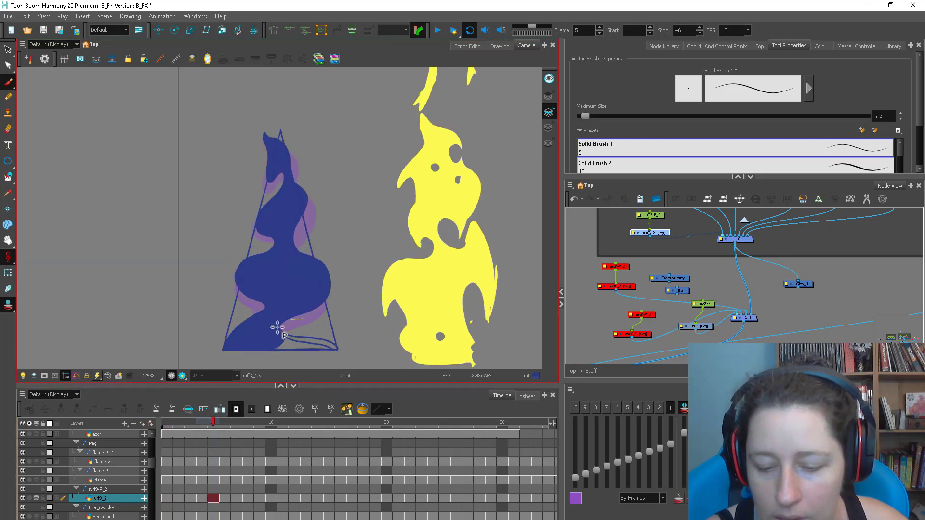
pyautogui.moveTo(279, 339); pyautogui.dragTo(334, 349)
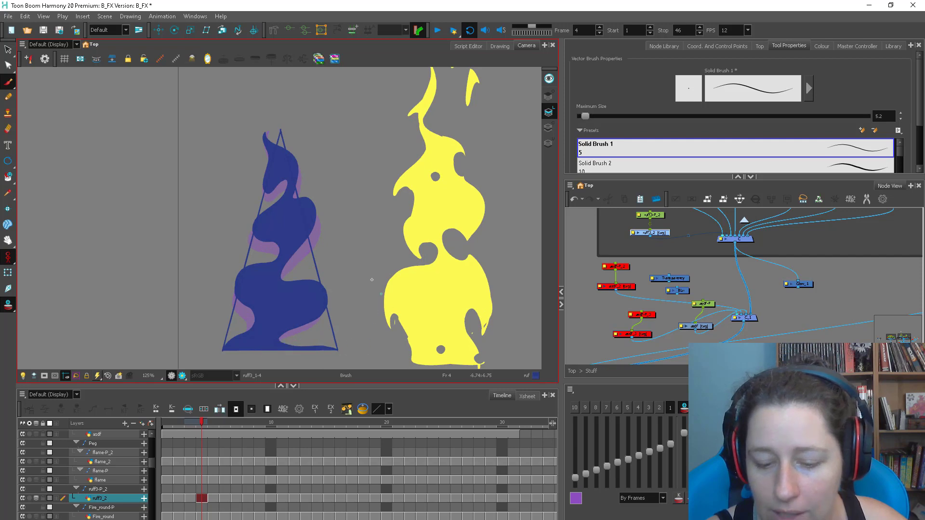
# On frames 6 and 7, extend the base to the triangle's lower-right corner and fill it
pyautogui.press('.')
pyautogui.press('.')
pyautogui.press('.')
pyautogui.press('.')
pyautogui.moveTo(298, 306)
pyautogui.mouseDown()
pyautogui.moveTo(322, 311)
pyautogui.moveTo(331, 324)
pyautogui.moveTo(310, 340)
pyautogui.moveTo(327, 351)
pyautogui.mouseUp()
pyautogui.press(',')
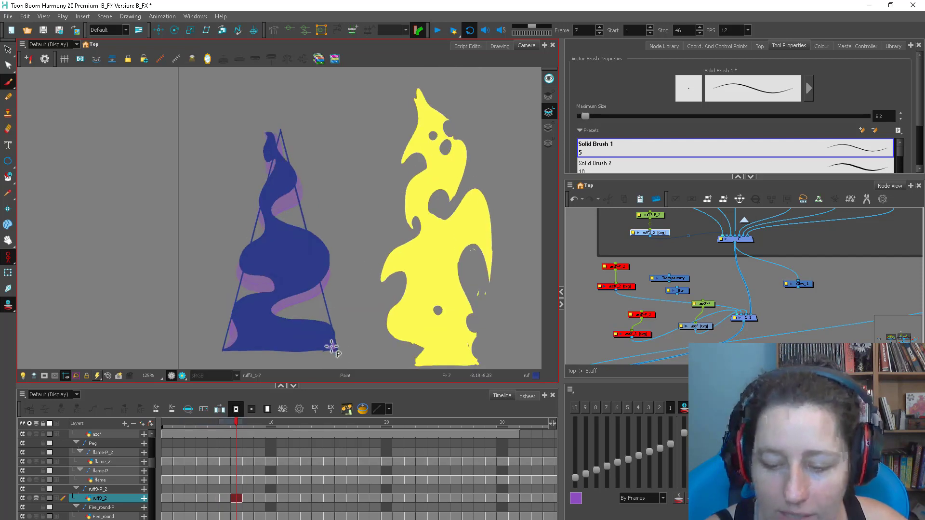
pyautogui.press('e')
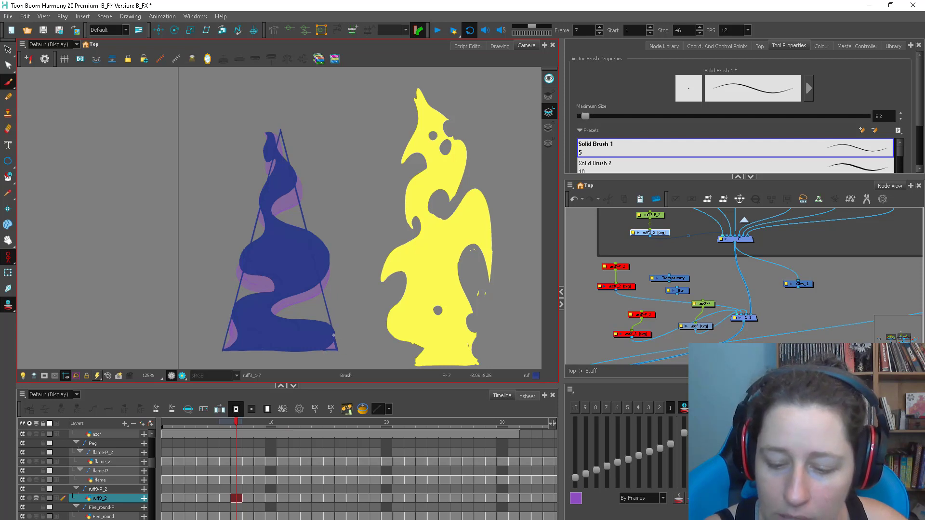
# On frames 8 and 9, brush the rising lower lobe out to the triangle's right side and fill the base to the corner
pyautogui.press('.')
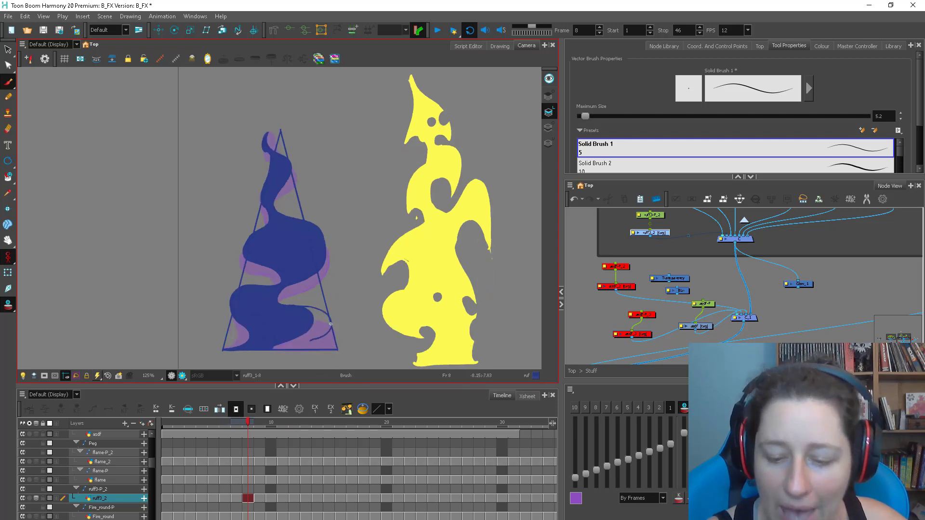
pyautogui.moveTo(337, 350); pyautogui.dragTo(271, 349)
pyautogui.press('i')
pyautogui.moveTo(306, 322); pyautogui.dragTo(392, 307)
pyautogui.press('.')
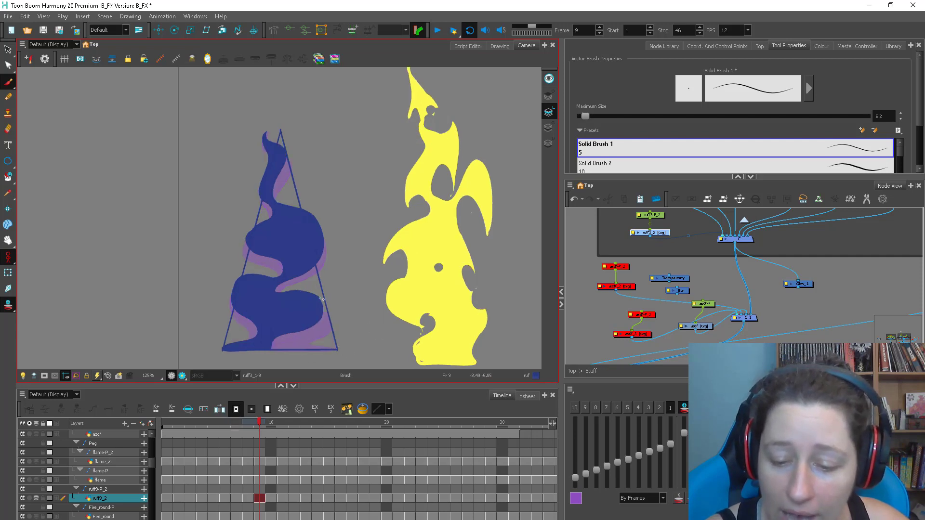
pyautogui.moveTo(323, 300); pyautogui.dragTo(309, 350)
# On frames 10 and 11, brush a curve from beneath the lower right lobe to the triangle's lower-right corner
pyautogui.press('.')
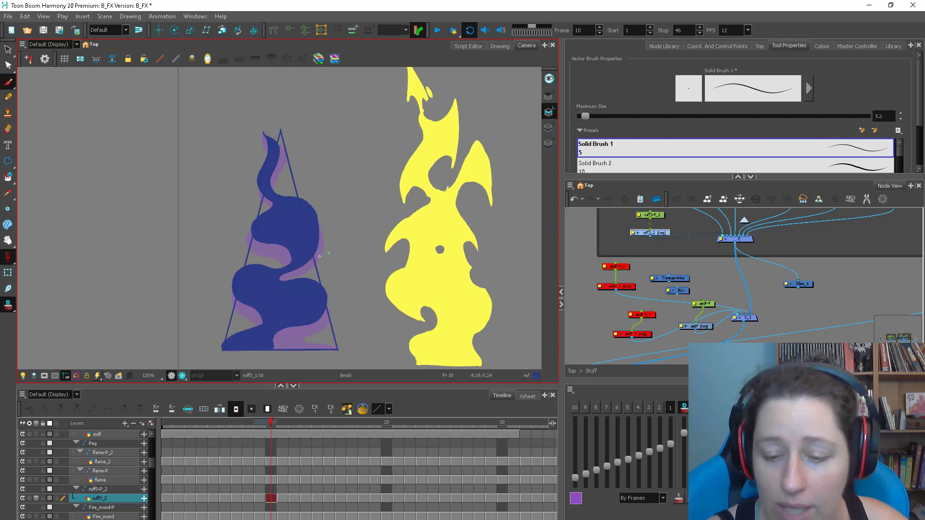
pyautogui.moveTo(299, 330); pyautogui.dragTo(329, 343)
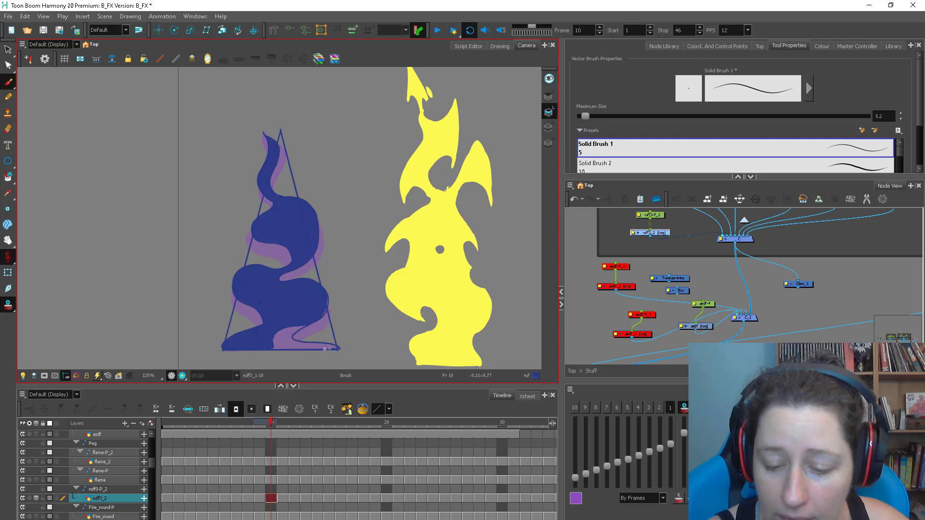
pyautogui.press('.')
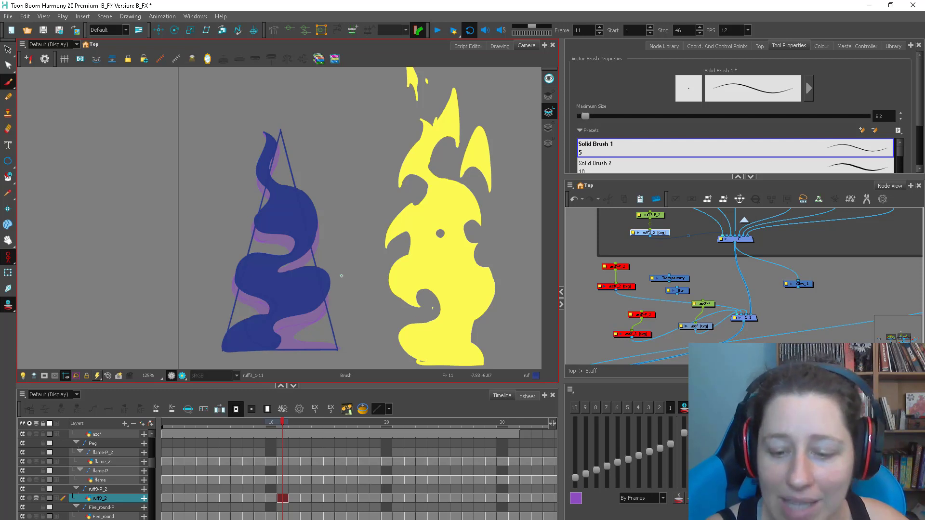
pyautogui.moveTo(300, 332); pyautogui.dragTo(336, 342)
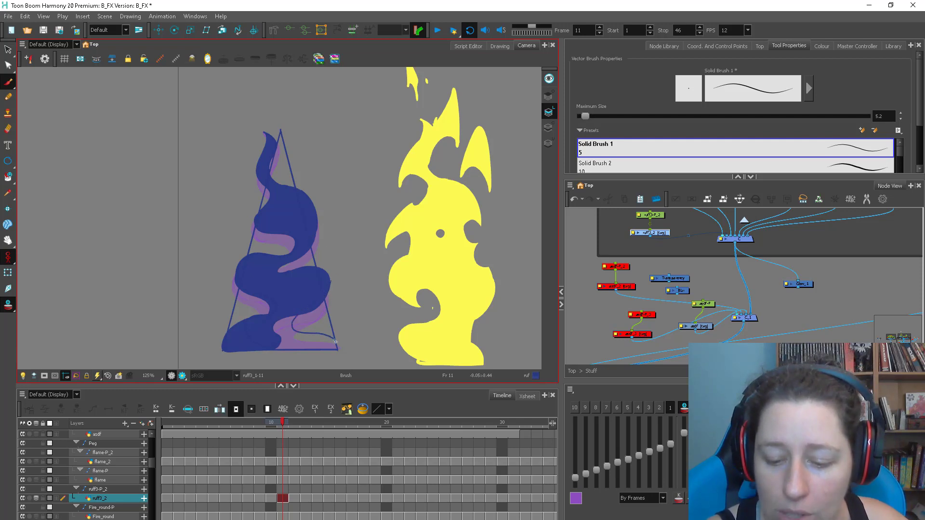
# On frames 12 and 13, brush the base's curved right edge to the triangle's lower-right corner and fill the enclosed area
pyautogui.press('.')
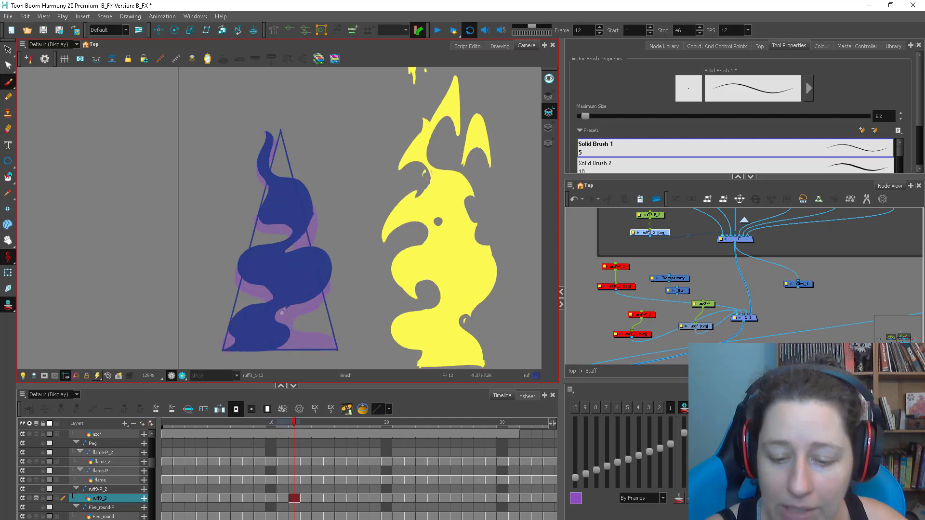
pyautogui.moveTo(282, 309)
pyautogui.mouseDown()
pyautogui.moveTo(319, 330)
pyautogui.moveTo(333, 352)
pyautogui.moveTo(266, 352)
pyautogui.mouseUp()
pyautogui.hotkey('alt', 'e')
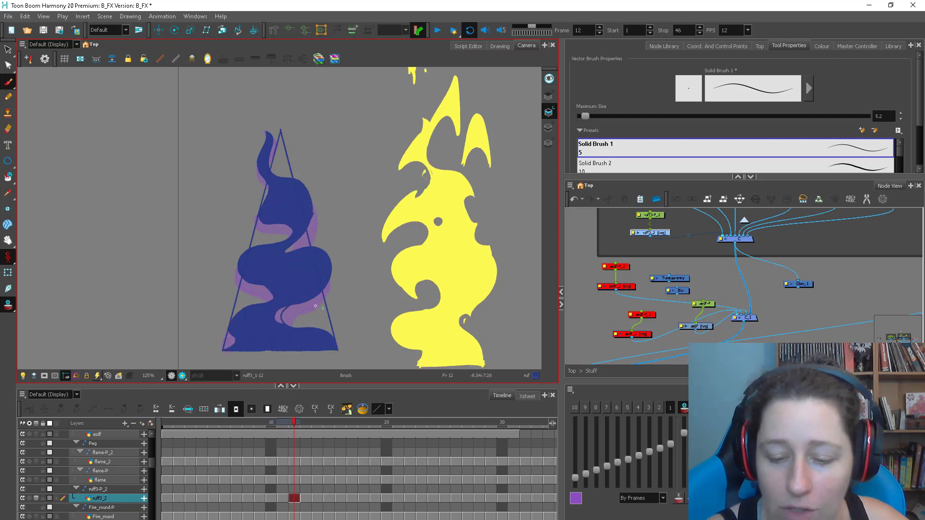
pyautogui.press('.')
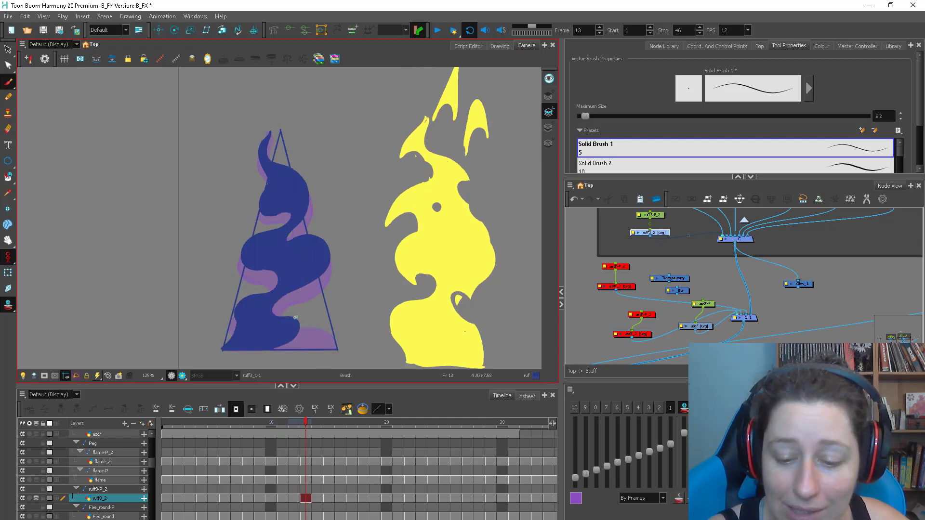
pyautogui.moveTo(288, 317)
pyautogui.mouseDown()
pyautogui.moveTo(320, 322)
pyautogui.moveTo(336, 341)
pyautogui.mouseUp()
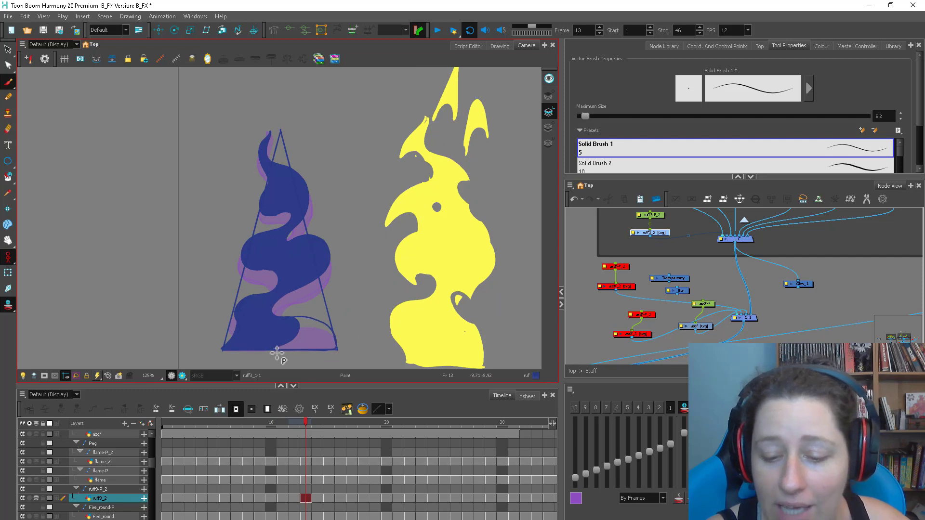
pyautogui.moveTo(275, 354)
pyautogui.mouseDown()
pyautogui.moveTo(341, 320)
pyautogui.moveTo(326, 319)
pyautogui.moveTo(333, 345)
pyautogui.mouseUp()
# On frames 14 and 15, widen the lower lobe to the triangle's right side and close the base at the lower-right corner
pyautogui.press('.')
pyautogui.press('.')
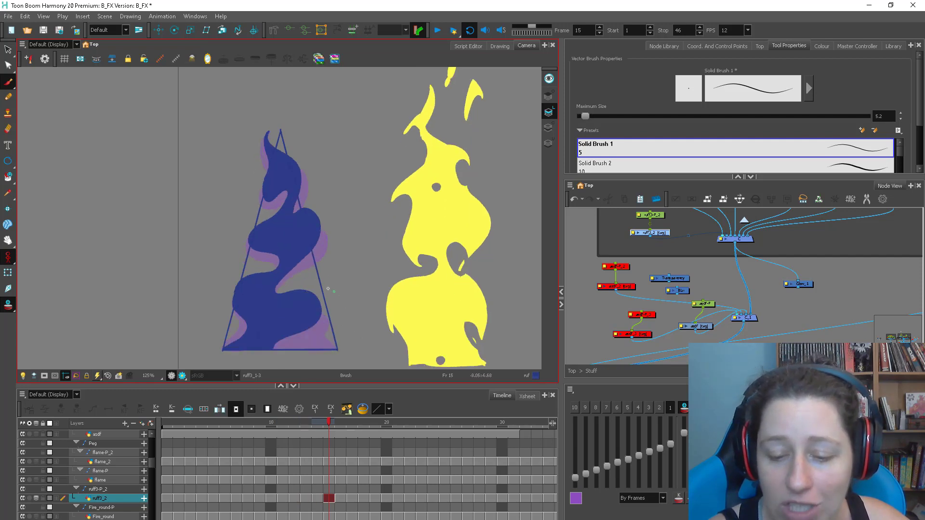
pyautogui.moveTo(316, 294)
pyautogui.mouseDown()
pyautogui.moveTo(325, 314)
pyautogui.moveTo(317, 336)
pyautogui.moveTo(333, 348)
pyautogui.moveTo(276, 352)
pyautogui.mouseUp()
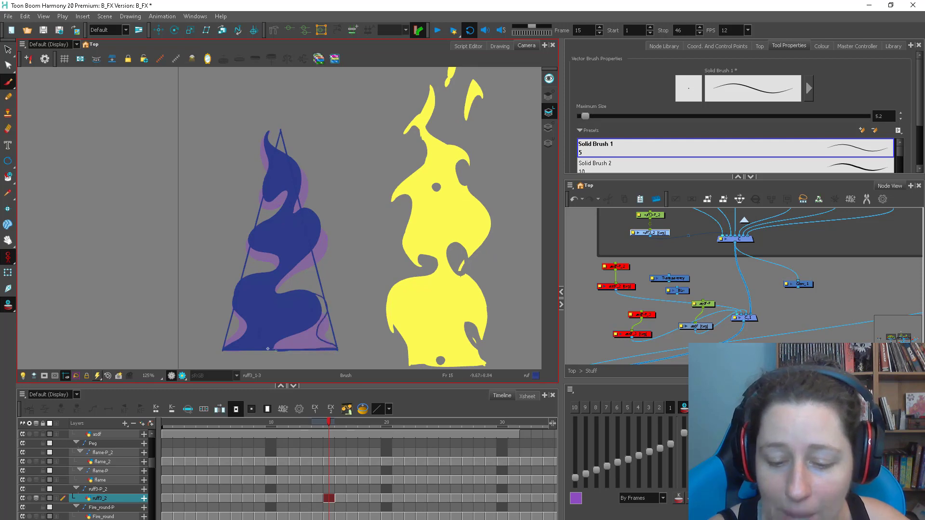
# Check the extended base on frames 16 through 24, touching up its right-hand curve on frame 23
pyautogui.press('.')
pyautogui.press('.')
pyautogui.press('.')
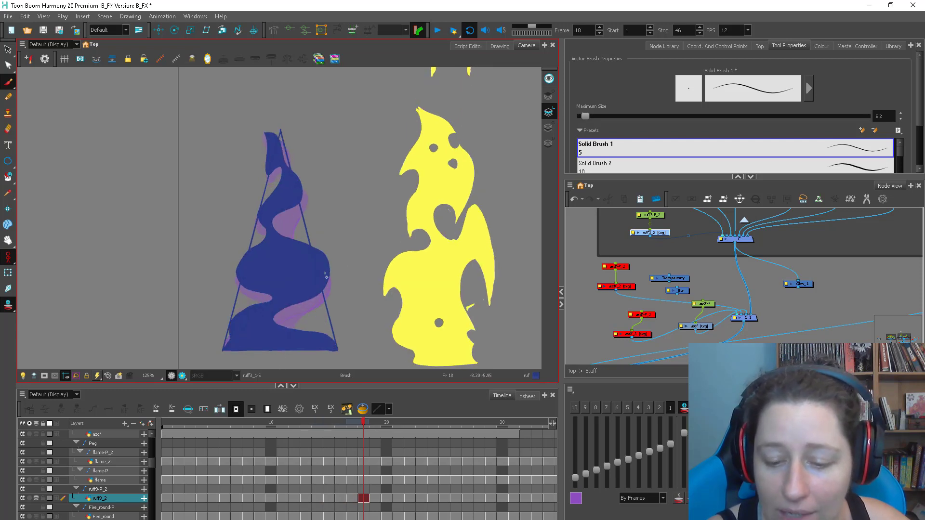
pyautogui.hotkey('alt', 'i')
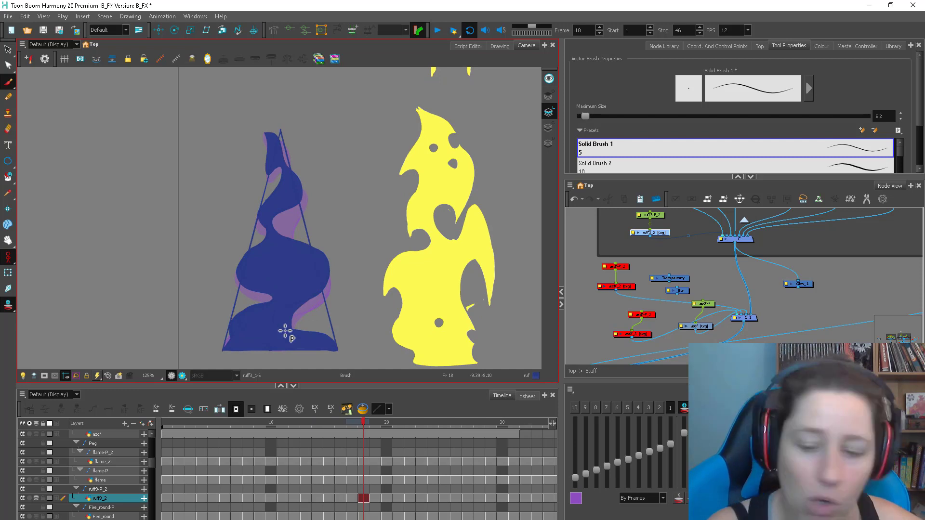
pyautogui.press('.')
pyautogui.press('.')
pyautogui.press('.')
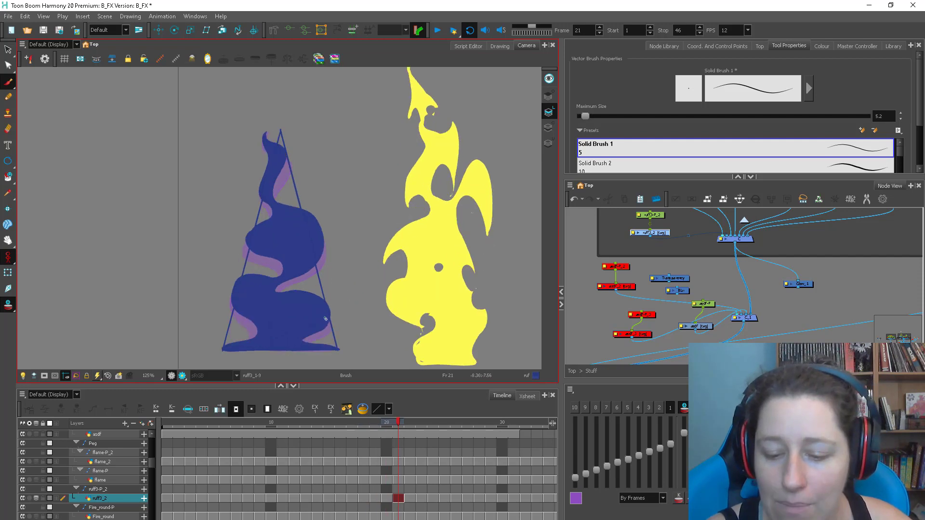
pyautogui.press(',')
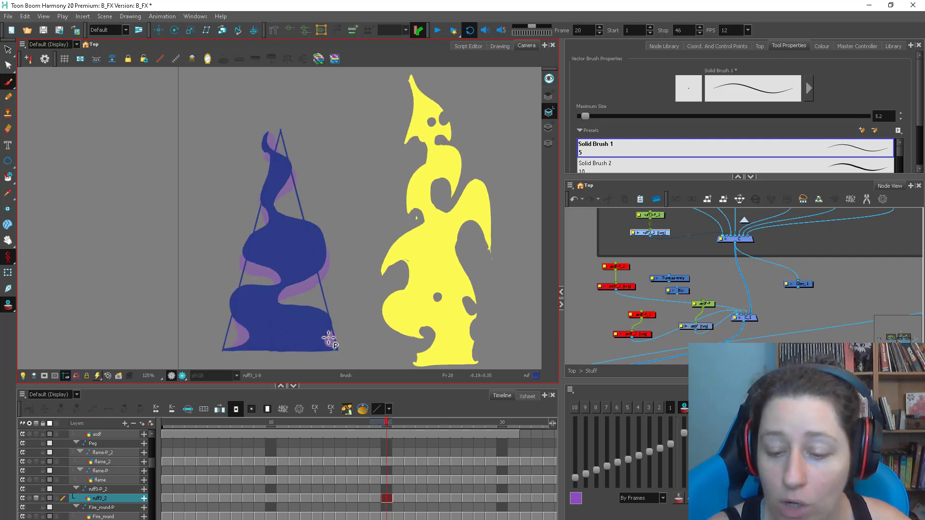
pyautogui.press('.')
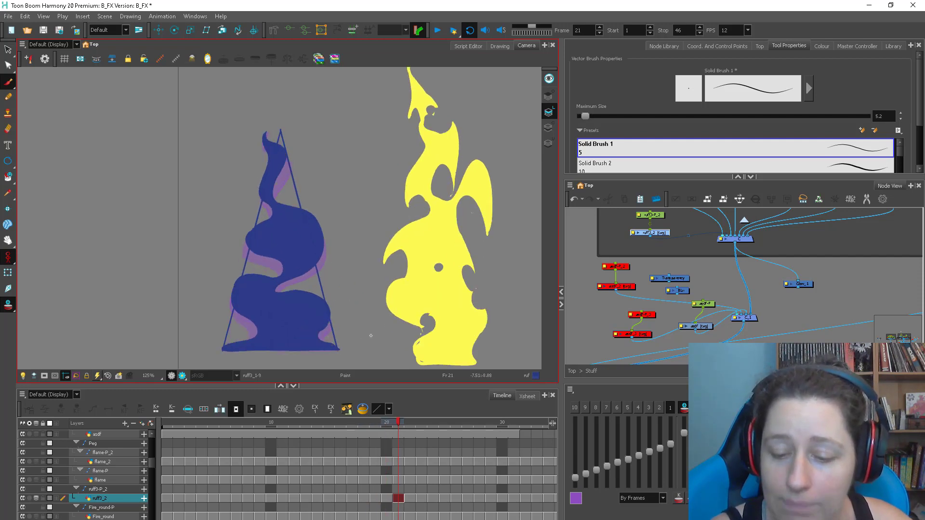
pyautogui.press('.')
pyautogui.press('.')
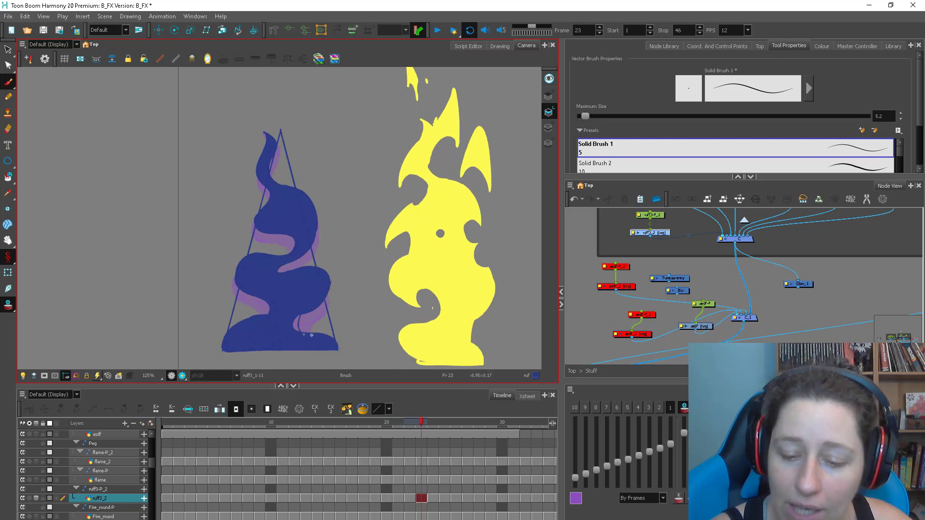
pyautogui.moveTo(304, 334); pyautogui.dragTo(312, 336)
pyautogui.press('.')
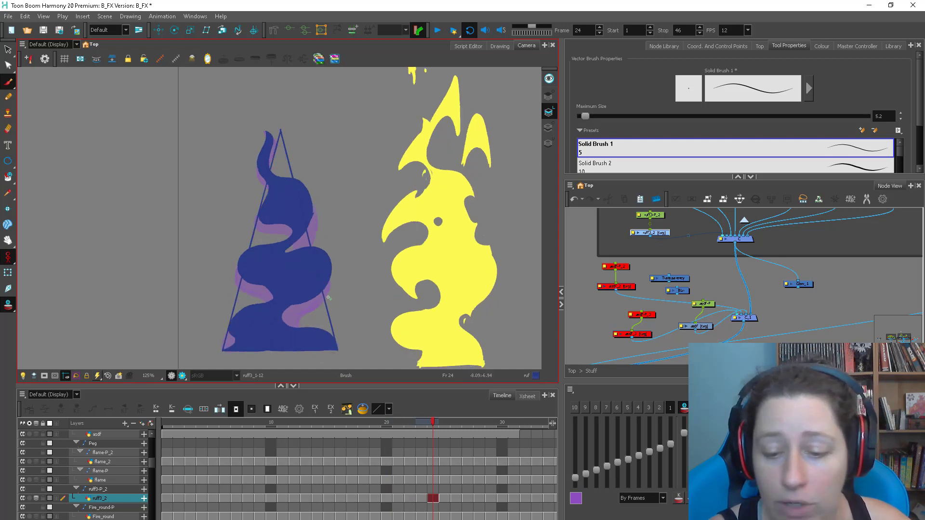
# Step through frames 24 to 40 to check the blue flame's extended base against the triangular silhouette
pyautogui.press('.')
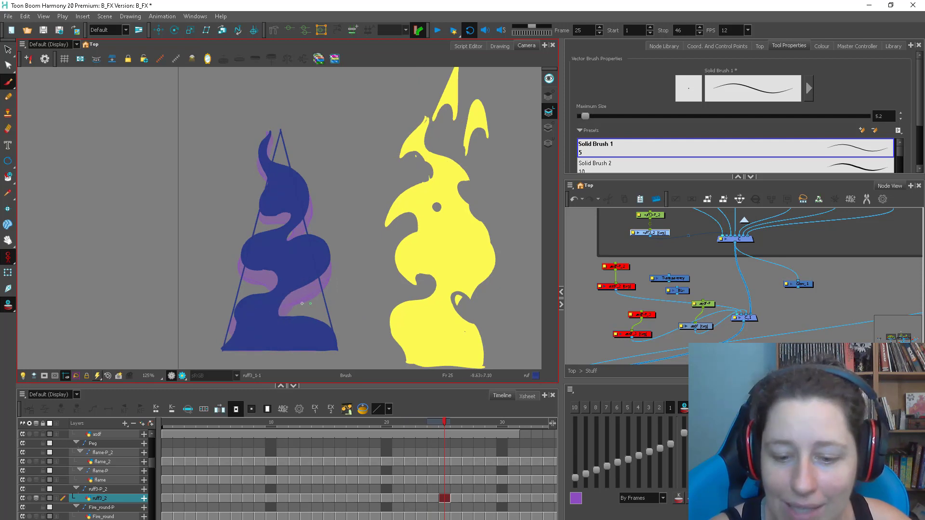
pyautogui.press('.')
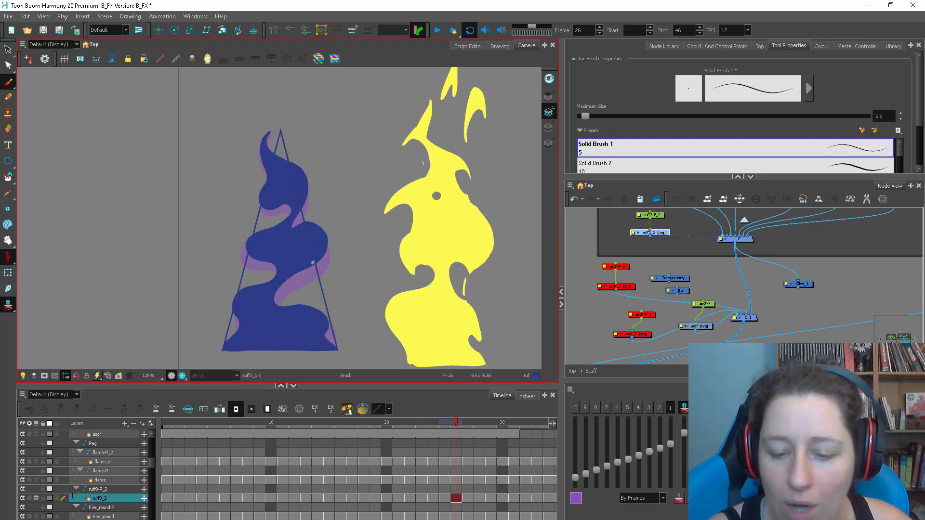
pyautogui.press('.')
pyautogui.press('.')
pyautogui.press('.')
pyautogui.press(',')
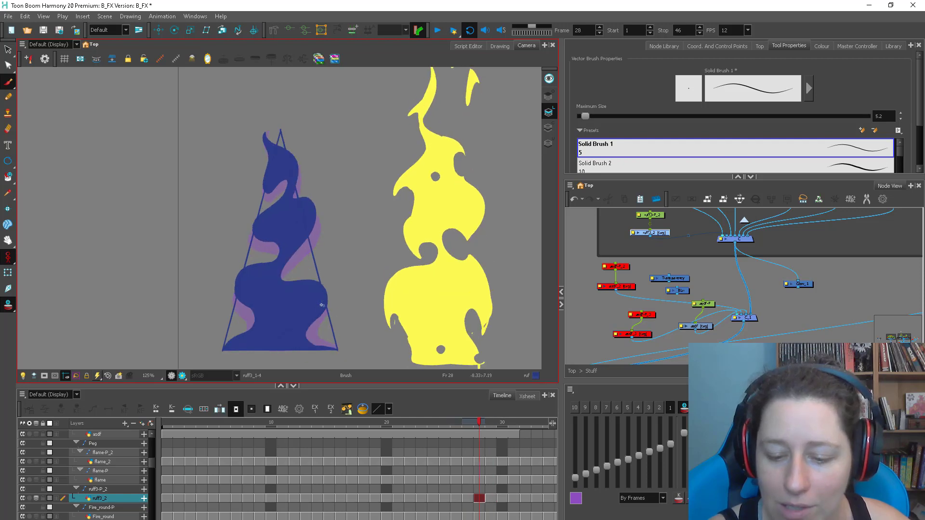
pyautogui.press('.')
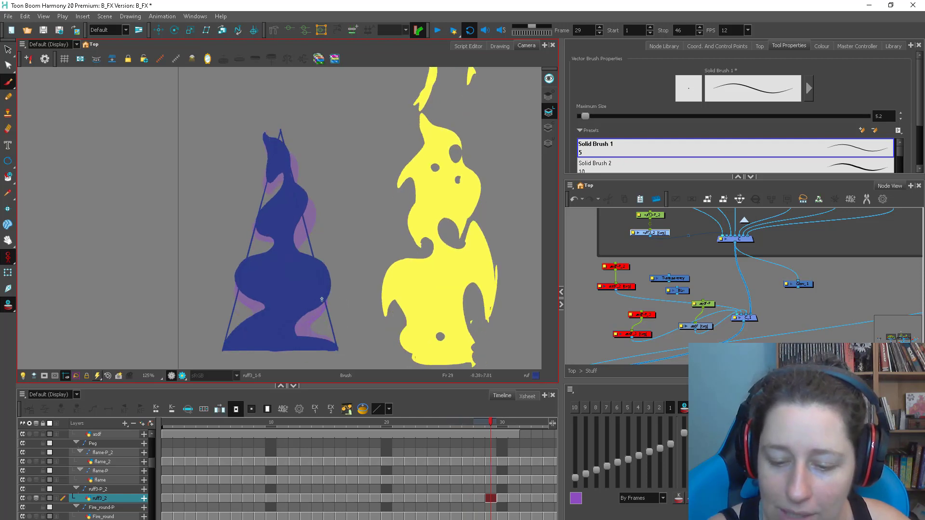
pyautogui.press('.')
pyautogui.press('.')
pyautogui.press('.')
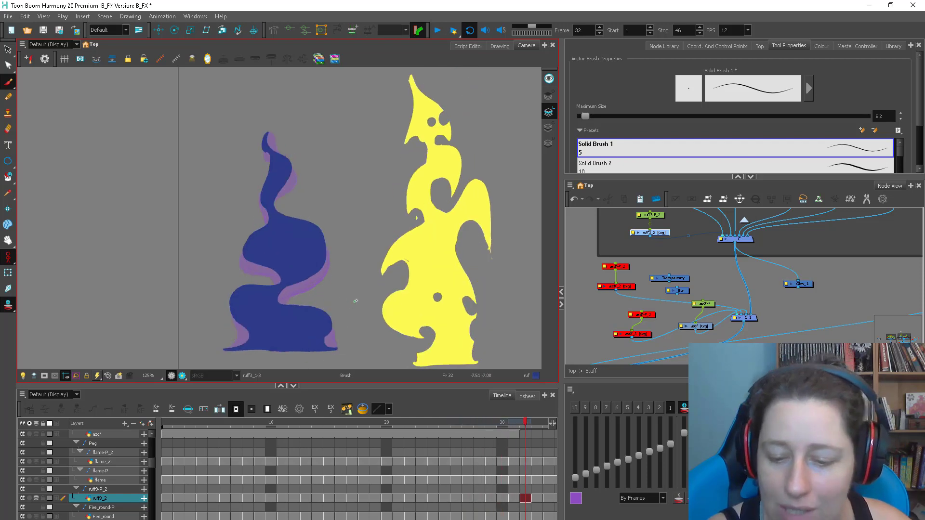
pyautogui.press('.')
pyautogui.press('.')
pyautogui.press('.')
pyautogui.press('.')
pyautogui.press('.')
pyautogui.press('.')
pyautogui.press('.')
pyautogui.press('.')
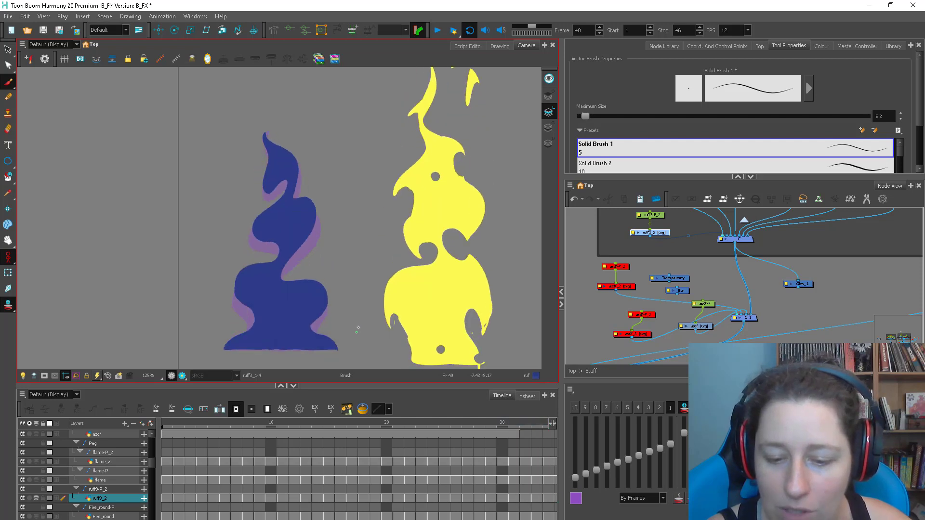
pyautogui.press('.')
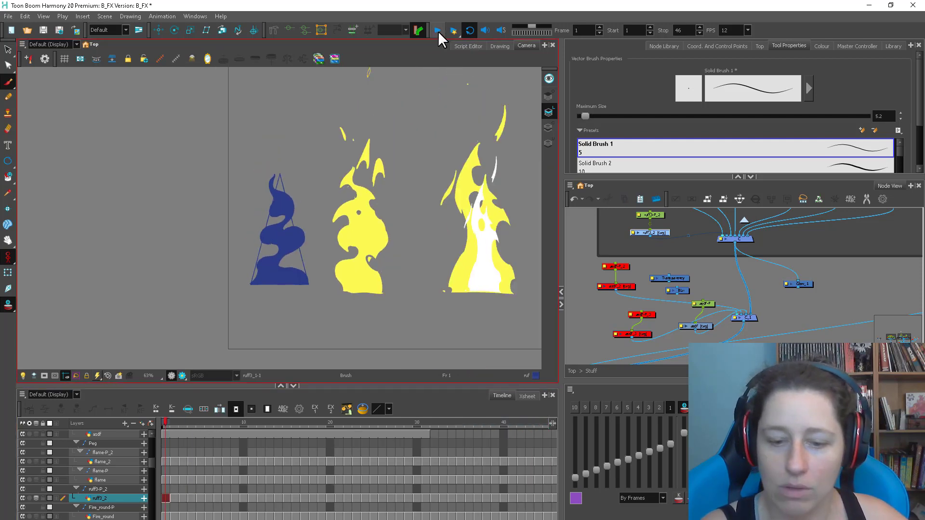
# Play the animation from frame 1 and examine how the blue flame's lobes move over the widened base
pyautogui.click(438, 31)
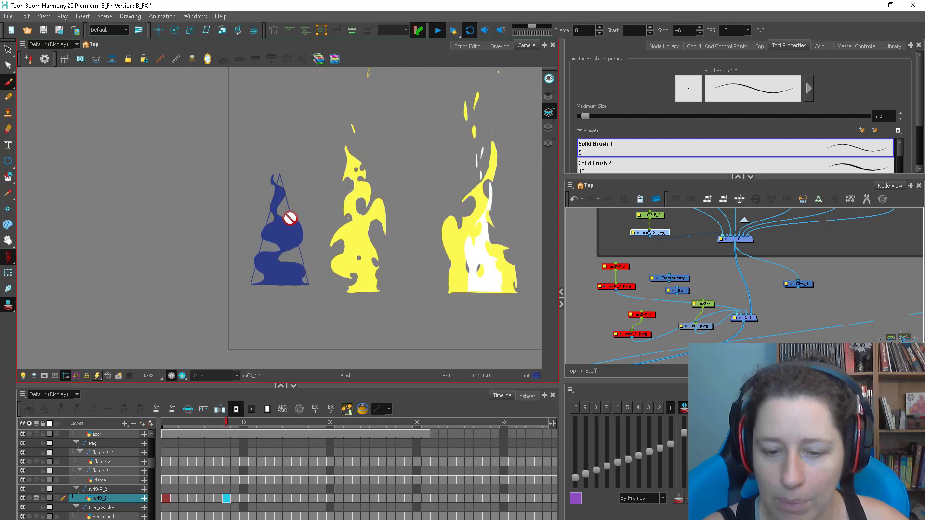
pyautogui.click(437, 30)
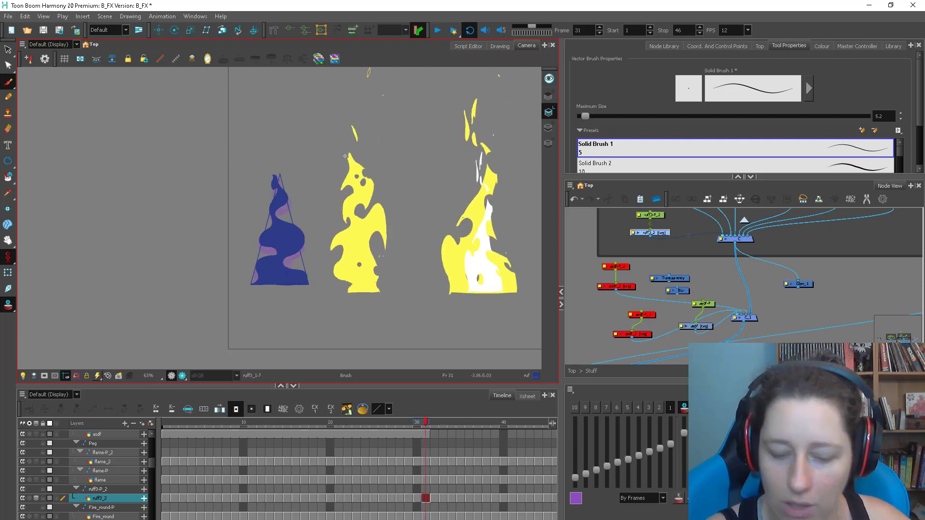
pyautogui.moveTo(227, 423); pyautogui.dragTo(165, 423)
pyautogui.press('2')
pyautogui.press('2')
pyautogui.press('space')
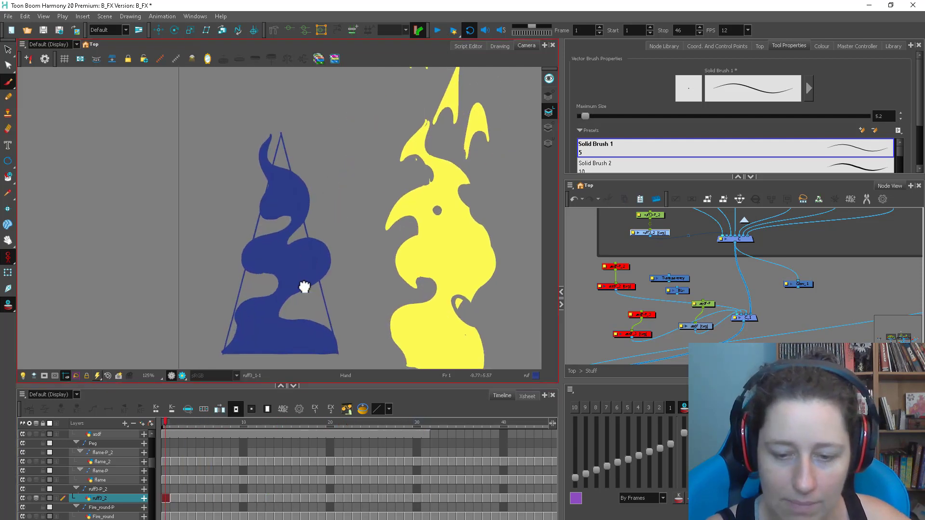
pyautogui.moveTo(304, 287); pyautogui.dragTo(299, 317)
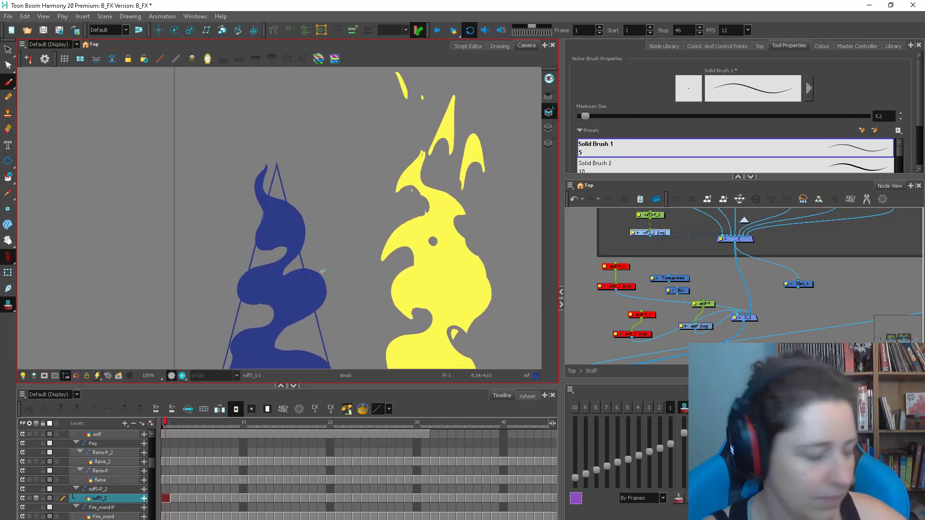
# Show the next drawing in the onion skin and fill out the lower lobe's right shoulder on frames 4 back to 1
pyautogui.press('.')
pyautogui.press('.')
pyautogui.press('.')
pyautogui.press('.')
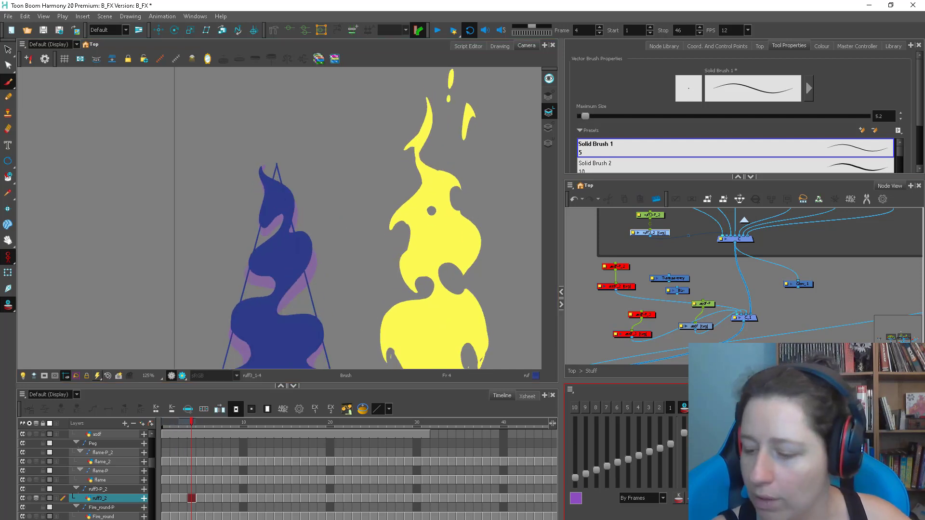
pyautogui.click(697, 407)
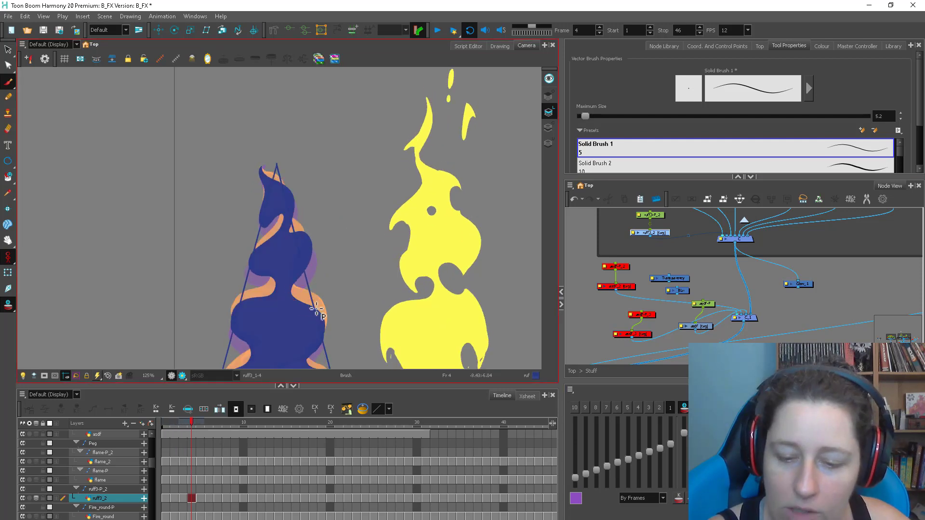
pyautogui.press(',')
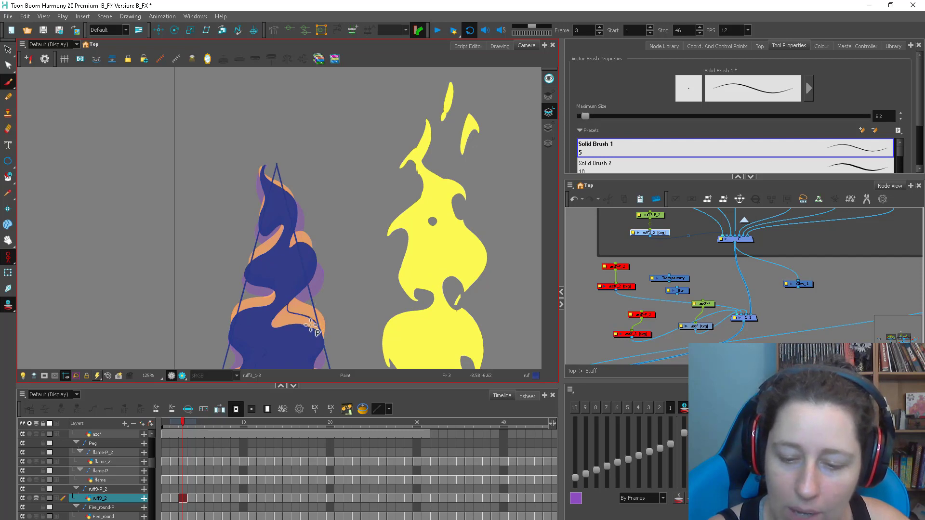
pyautogui.press(',')
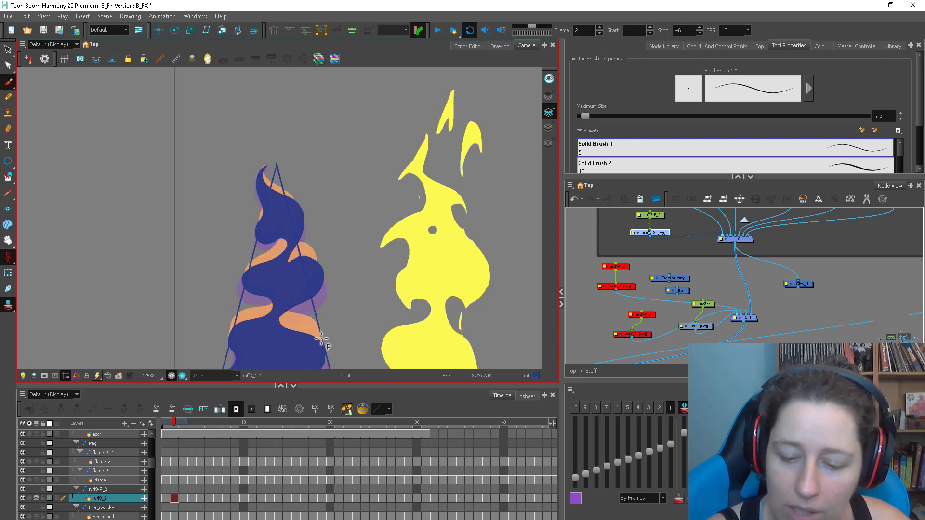
pyautogui.press(',')
pyautogui.moveTo(307, 331); pyautogui.dragTo(307, 302)
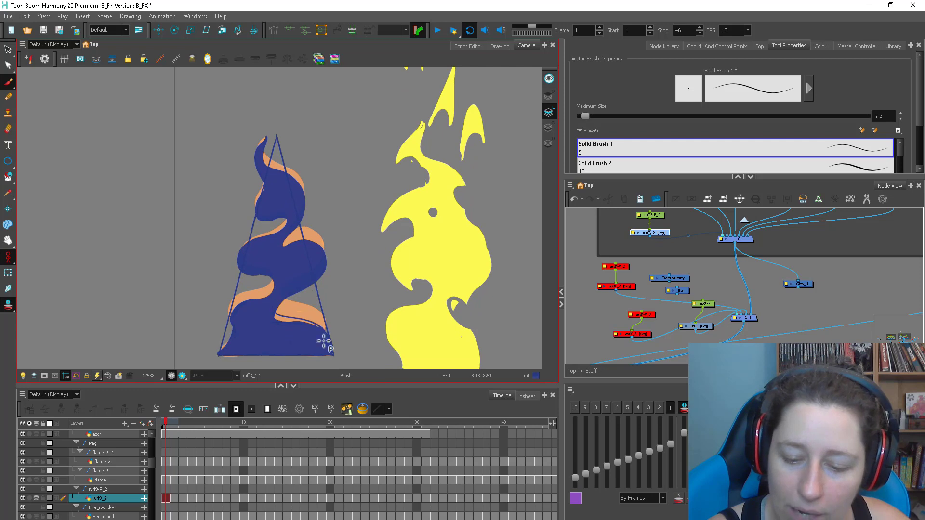
# Compare the lower lobe with the onion-skinned previous and next drawings frame by frame, including frames 25 and 26
pyautogui.press('.')
pyautogui.press('.')
pyautogui.press('.')
pyautogui.press('.')
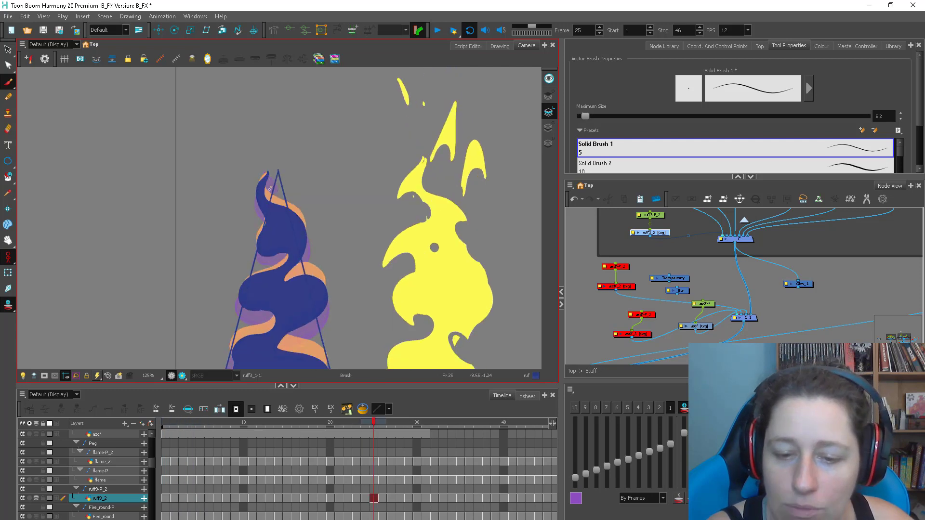
pyautogui.press('.')
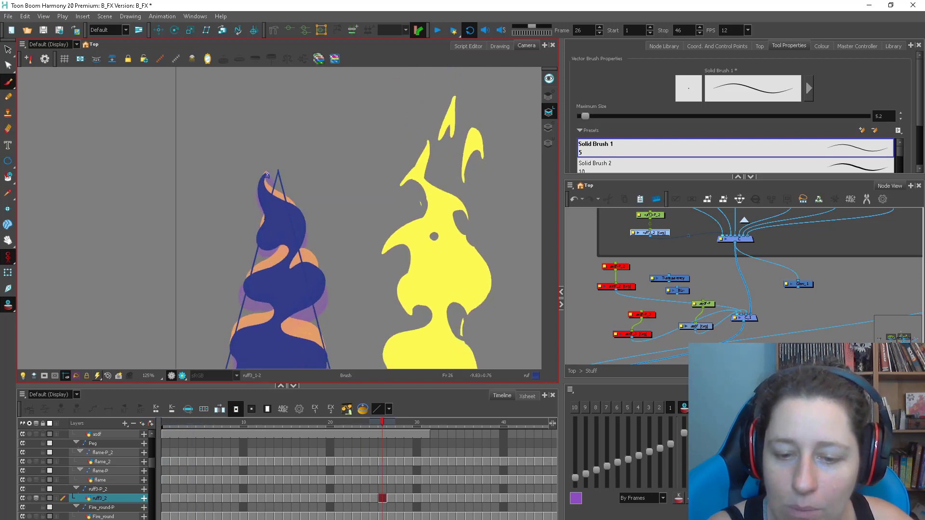
pyautogui.press('.')
pyautogui.press('.')
# Scrub back towards the first frame and replay the animation to judge the corrected lower lobe beside the other flames
pyautogui.press('1')
pyautogui.moveTo(212, 424); pyautogui.dragTo(191, 426)
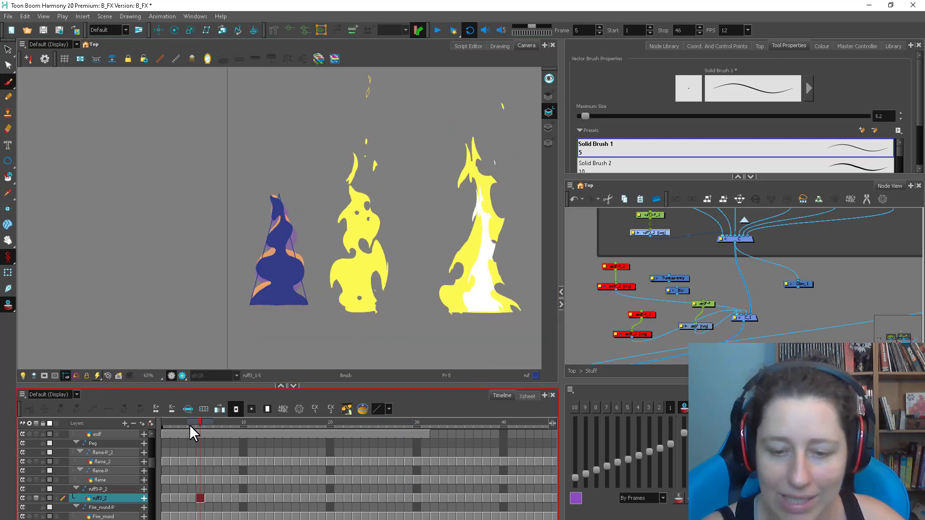
pyautogui.press('2')
pyautogui.click(436, 30)
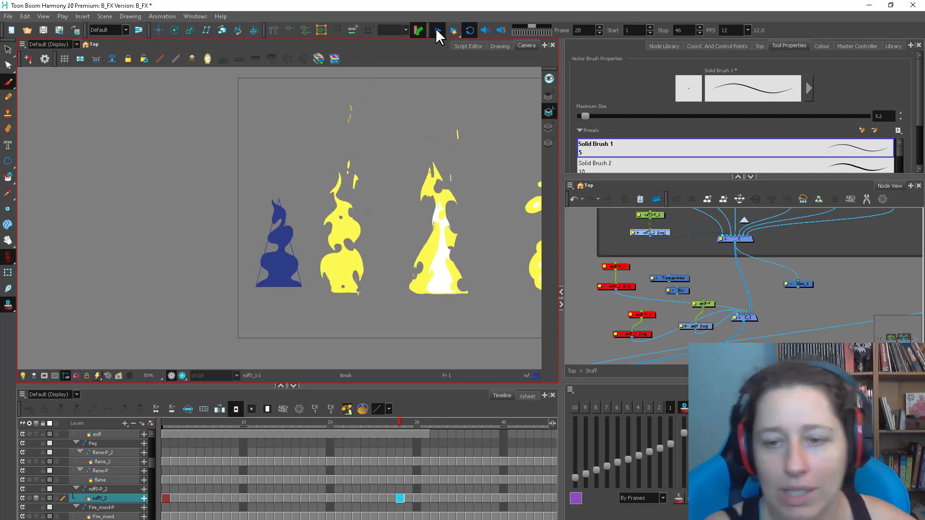
pyautogui.click(439, 31)
# Sample the neighbouring flame's yellow as the drawing colour and enlarge the brush to a maximum size of 11.3
pyautogui.press('2')
pyautogui.moveTo(293, 259); pyautogui.dragTo(300, 297)
pyautogui.press('d')
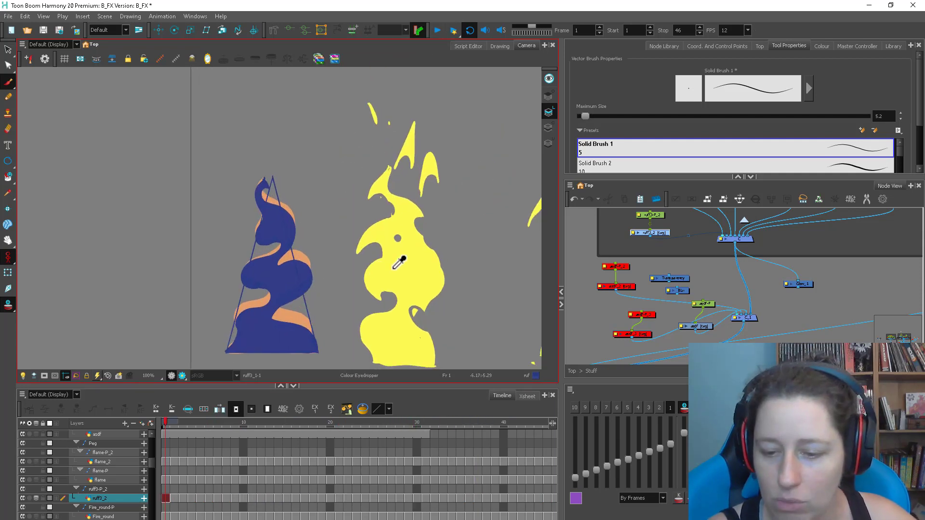
pyautogui.keyDown('alt'); pyautogui.click(394, 269); pyautogui.keyUp('alt')
pyautogui.moveTo(207, 423); pyautogui.dragTo(162, 446)
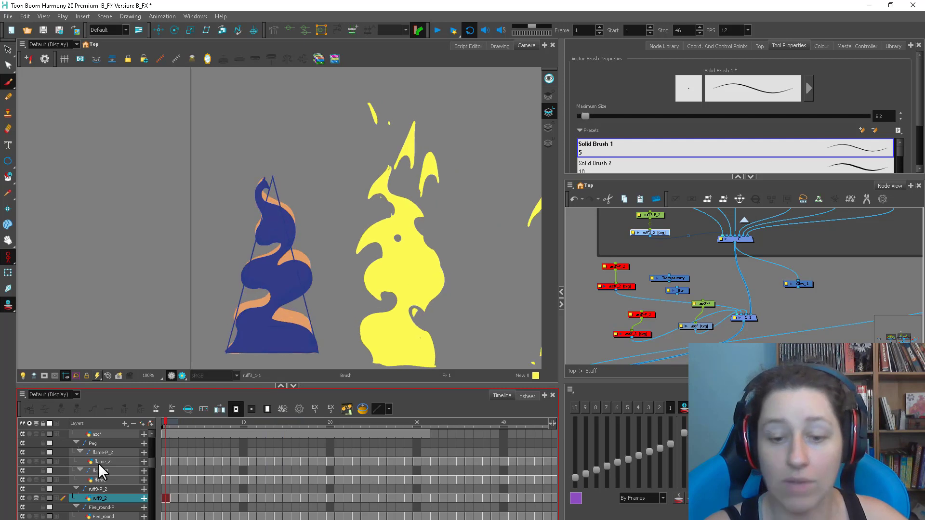
pyautogui.scroll(-2, 99, 469)
pyautogui.press('o')
pyautogui.moveTo(248, 300); pyautogui.dragTo(262, 292)
# Replay the blue flame's cycle and return to frame 1 of its layer
pyautogui.moveTo(169, 423)
pyautogui.mouseDown()
pyautogui.moveTo(237, 429)
pyautogui.moveTo(162, 429)
pyautogui.mouseUp()
pyautogui.click(437, 30)
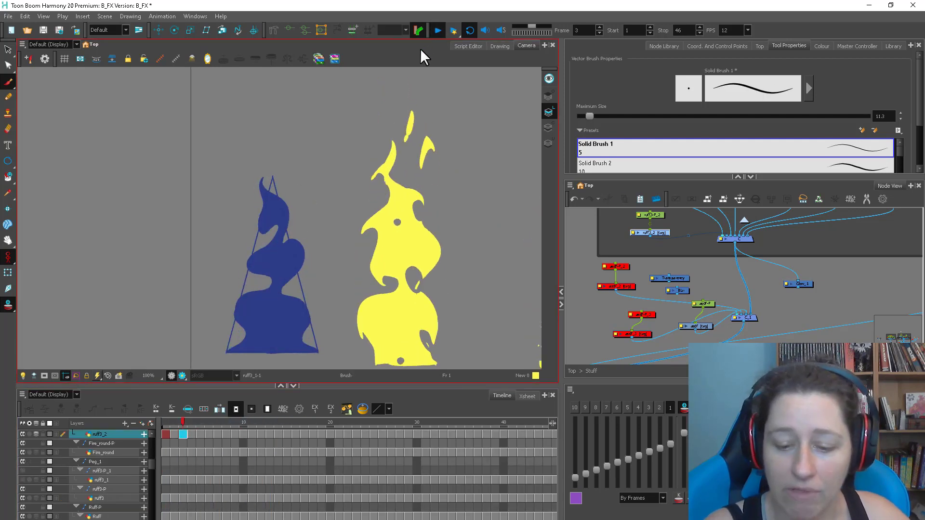
pyautogui.click(164, 424)
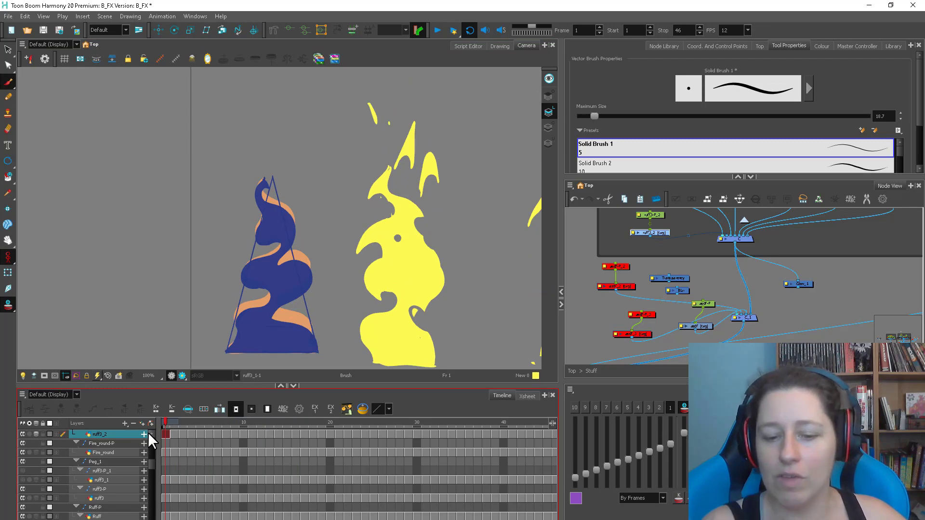
# Erase a small hole in the blue flame's base that grows and rises across frames 1 through 4
pyautogui.hotkey('alt', 'e')
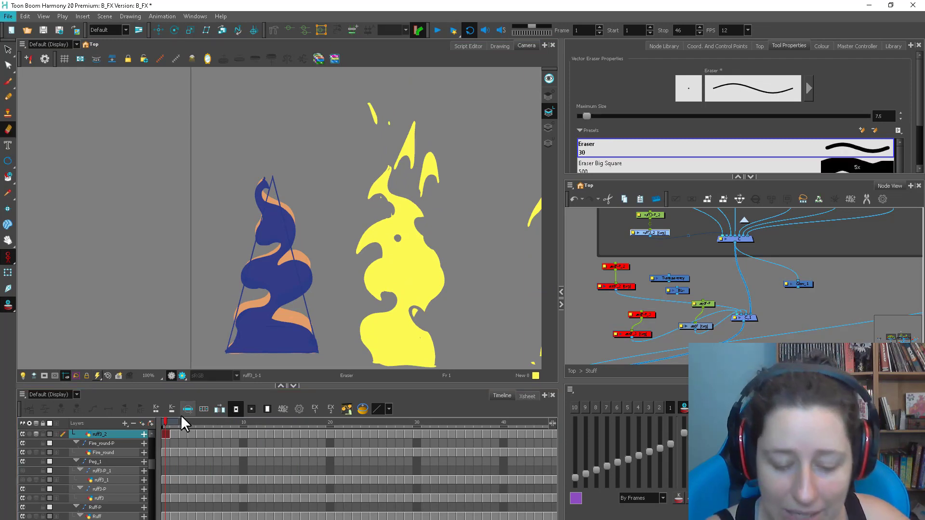
pyautogui.press('.')
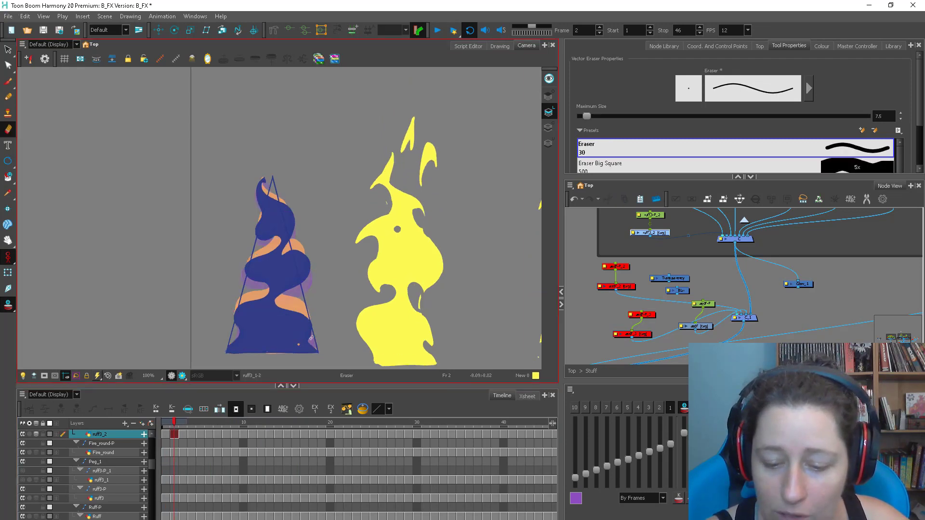
pyautogui.press('.')
pyautogui.press(',')
pyautogui.press('.')
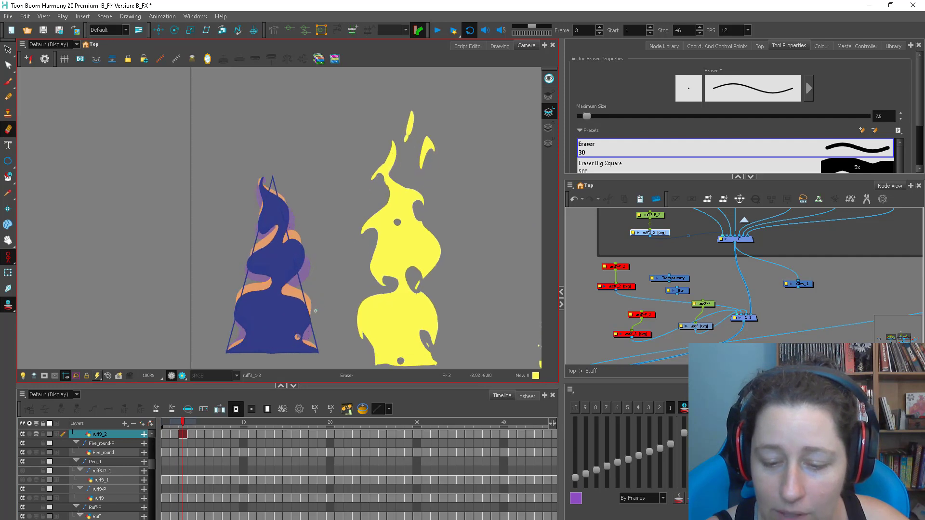
pyautogui.press(',')
pyautogui.press(',')
pyautogui.press('.')
pyautogui.press('.')
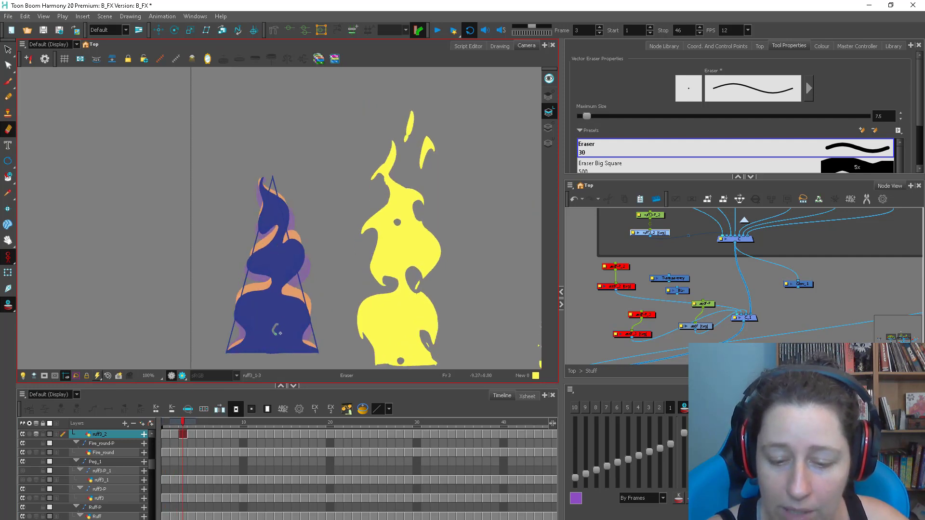
pyautogui.press('.')
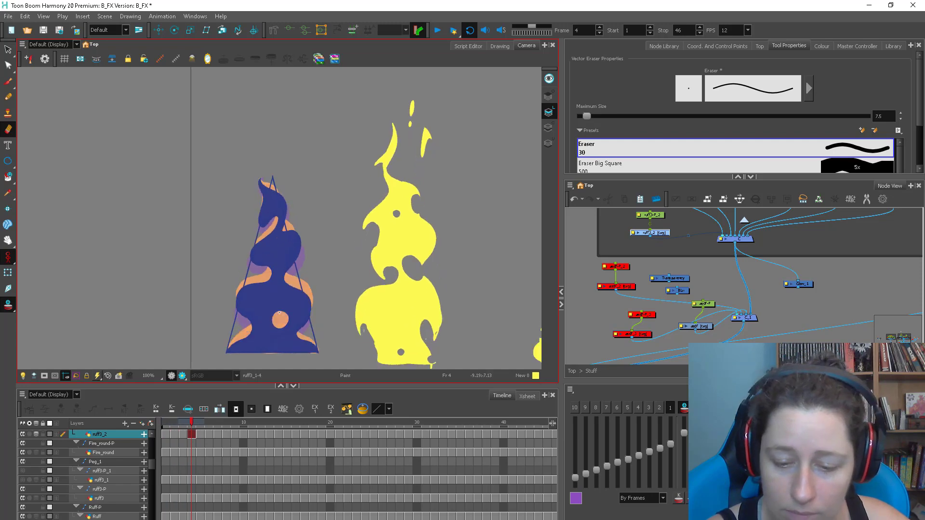
# Enlarge the eraser to 36.2 and carry the rising hole up through the flame from frame 5 onward, stepping past frame 15
pyautogui.press('.')
pyautogui.press('.')
pyautogui.press('.')
pyautogui.press('.')
pyautogui.press('.')
pyautogui.press('.')
pyautogui.press('.')
pyautogui.press('.')
pyautogui.press('.')
pyautogui.press('.')
pyautogui.press('.')
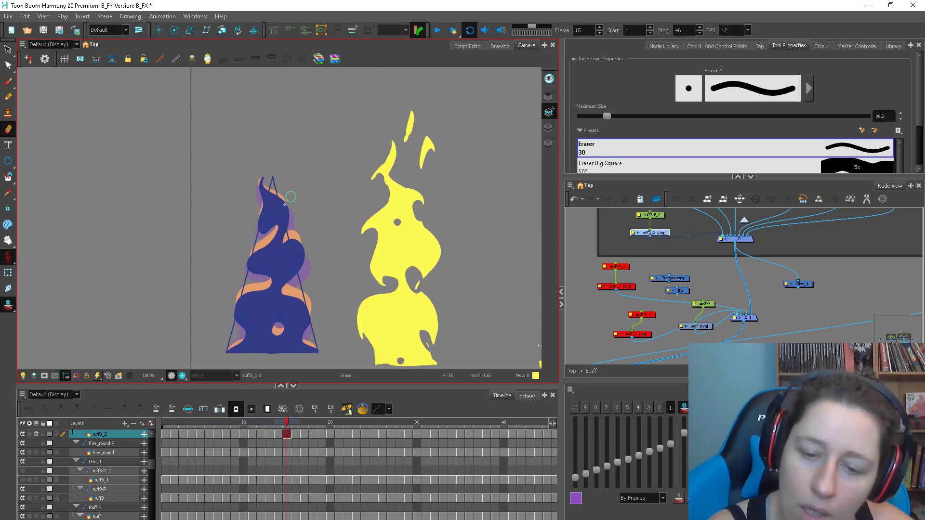
pyautogui.press('.')
pyautogui.press('.')
pyautogui.press('.')
pyautogui.press('.')
# Return to frame 1 and select the yellow-and-white flame with the Transform tool
pyautogui.moveTo(178, 420); pyautogui.dragTo(164, 404)
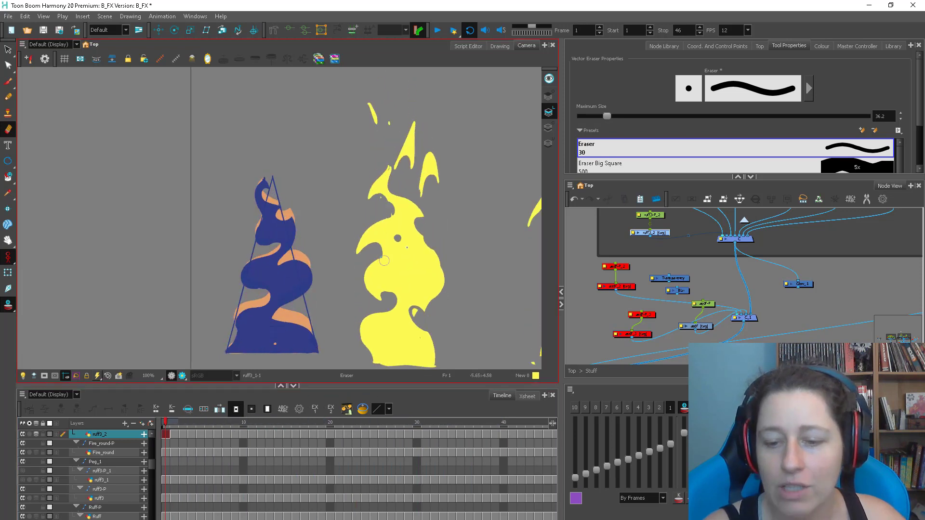
pyautogui.press('2')
pyautogui.moveTo(435, 256); pyautogui.dragTo(333, 271)
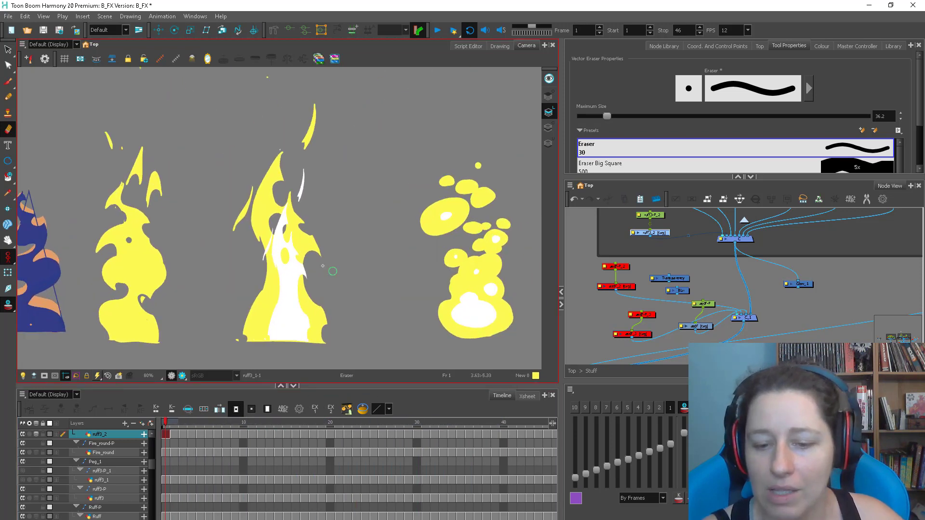
pyautogui.click(8, 274)
pyautogui.press('d')
pyautogui.click(303, 243)
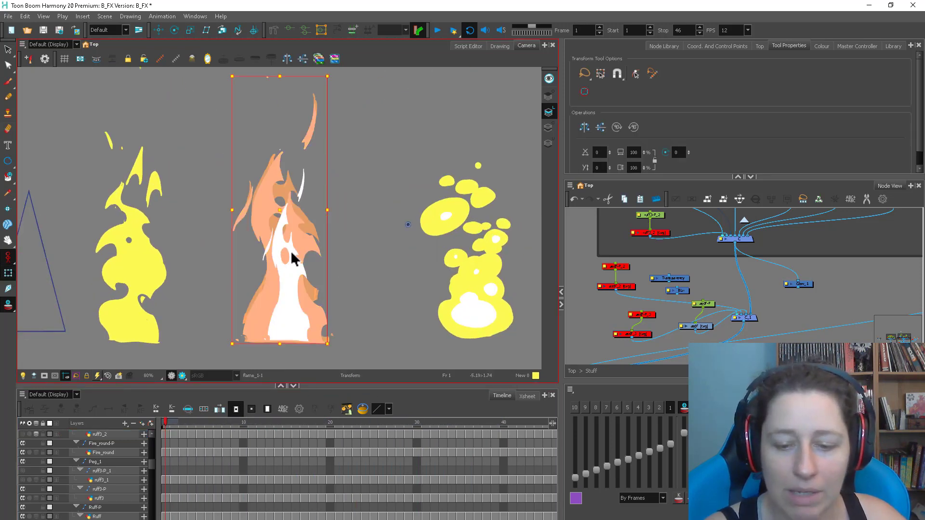
# Paint a large filled yellow flame with jagged edges and two peaks in the empty area beside the blue flame
pyautogui.hotkey('alt', 's')
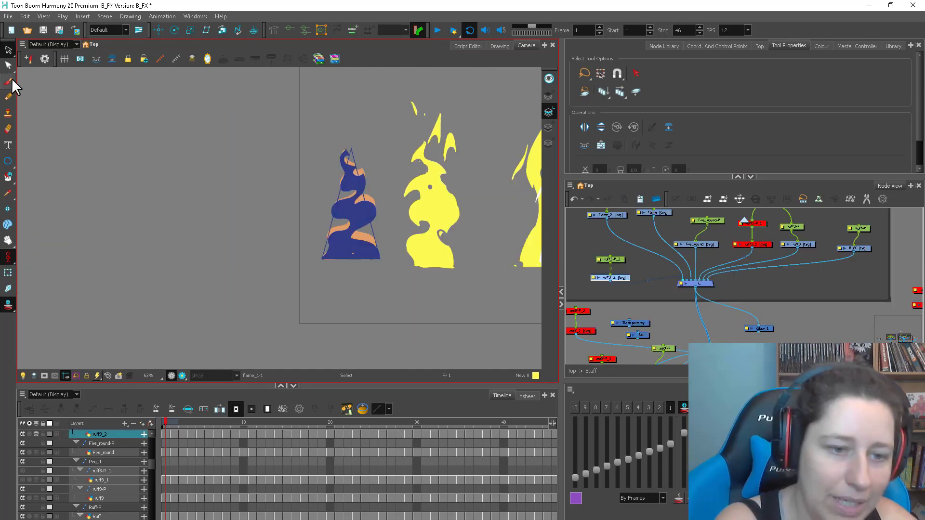
pyautogui.click(8, 82)
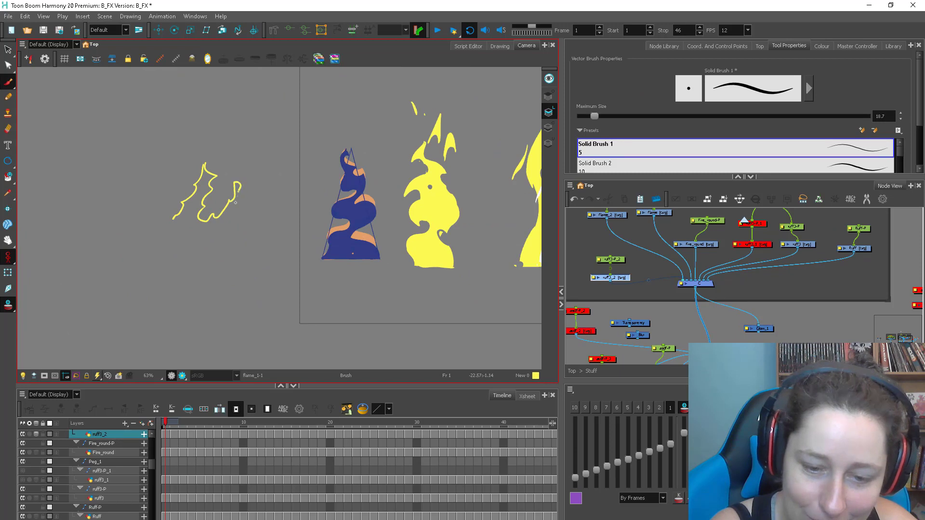
pyautogui.moveTo(232, 320)
pyautogui.mouseDown()
pyautogui.moveTo(213, 323)
pyautogui.moveTo(160, 281)
pyautogui.moveTo(185, 259)
pyautogui.moveTo(188, 226)
pyautogui.mouseUp()
# Erase rounded bites from both sides of the new yellow flame and cut an oval hole near its right edge
pyautogui.hotkey('alt', 'e')
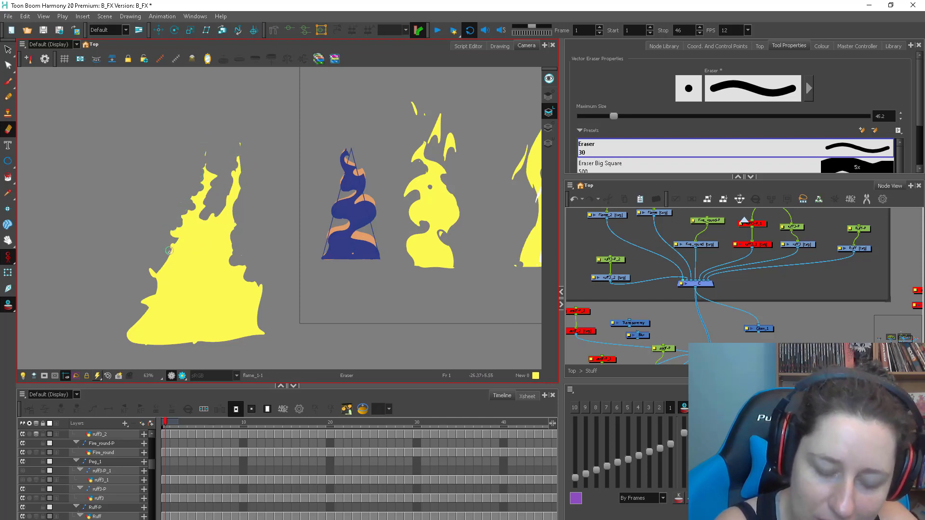
pyautogui.moveTo(169, 251)
pyautogui.mouseDown()
pyautogui.moveTo(138, 311)
pyautogui.moveTo(145, 306)
pyautogui.moveTo(143, 334)
pyautogui.moveTo(152, 313)
pyautogui.moveTo(171, 330)
pyautogui.mouseUp()
pyautogui.moveTo(236, 264); pyautogui.dragTo(247, 291)
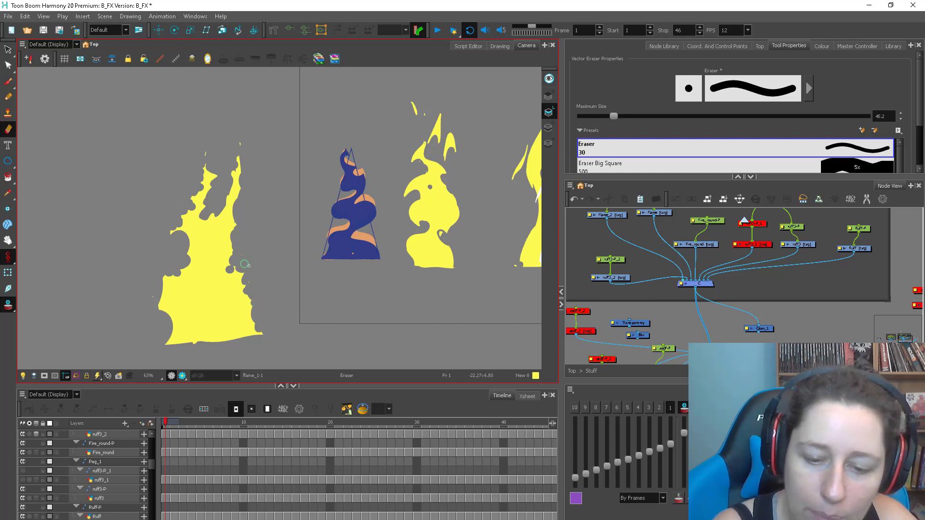
pyautogui.moveTo(157, 299); pyautogui.dragTo(168, 288)
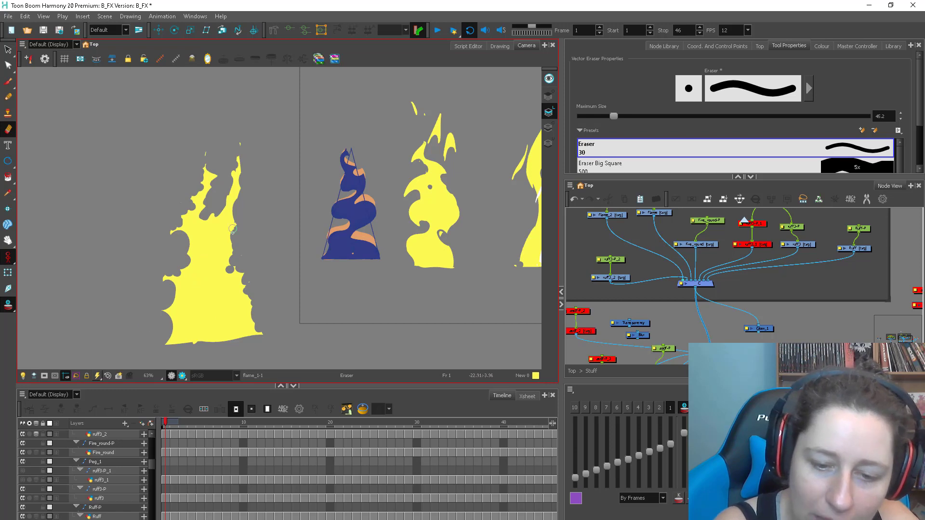
pyautogui.moveTo(225, 233)
pyautogui.mouseDown()
pyautogui.moveTo(218, 263)
pyautogui.moveTo(229, 244)
pyautogui.moveTo(224, 253)
pyautogui.mouseUp()
# Carve smaller gaps with a reduced eraser, cut detached licks from the new flame's top, and reduce the eraser size to 12
pyautogui.press('o')
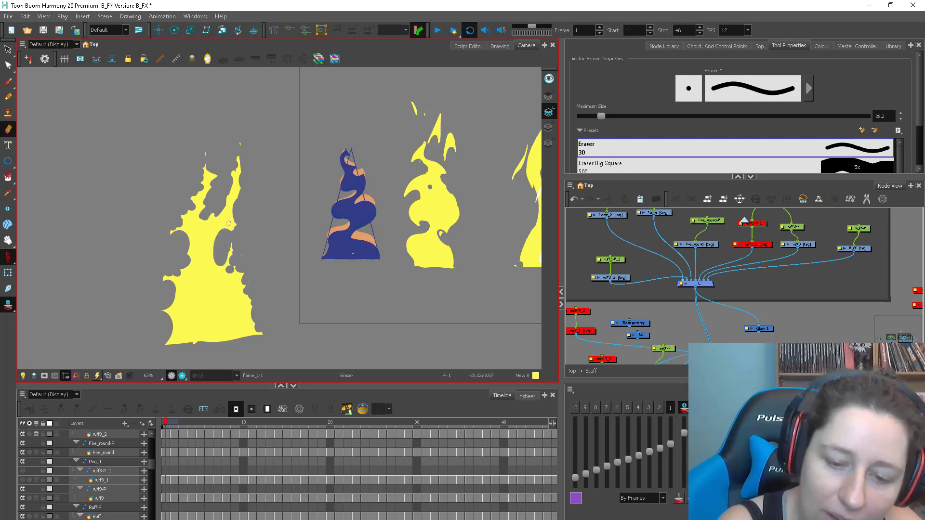
pyautogui.moveTo(245, 297)
pyautogui.mouseDown()
pyautogui.moveTo(249, 311)
pyautogui.moveTo(249, 286)
pyautogui.mouseUp()
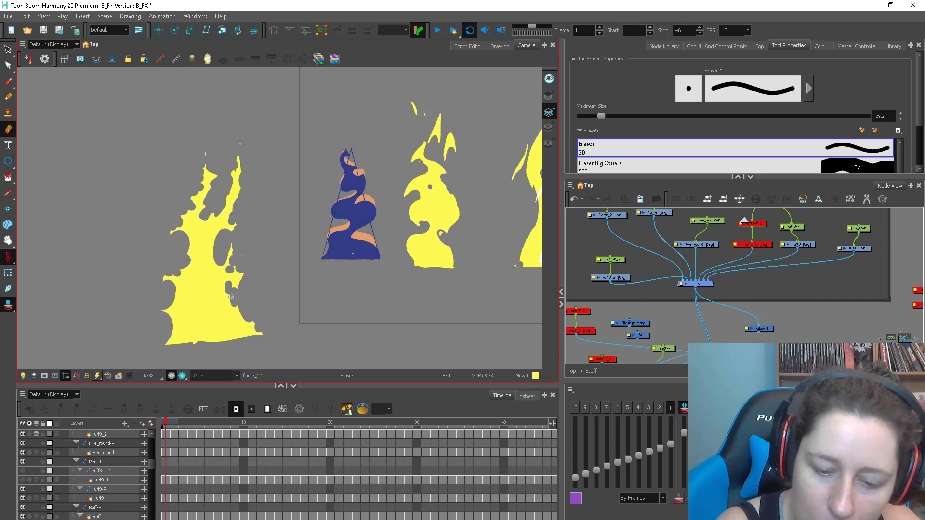
pyautogui.moveTo(231, 305); pyautogui.dragTo(235, 306)
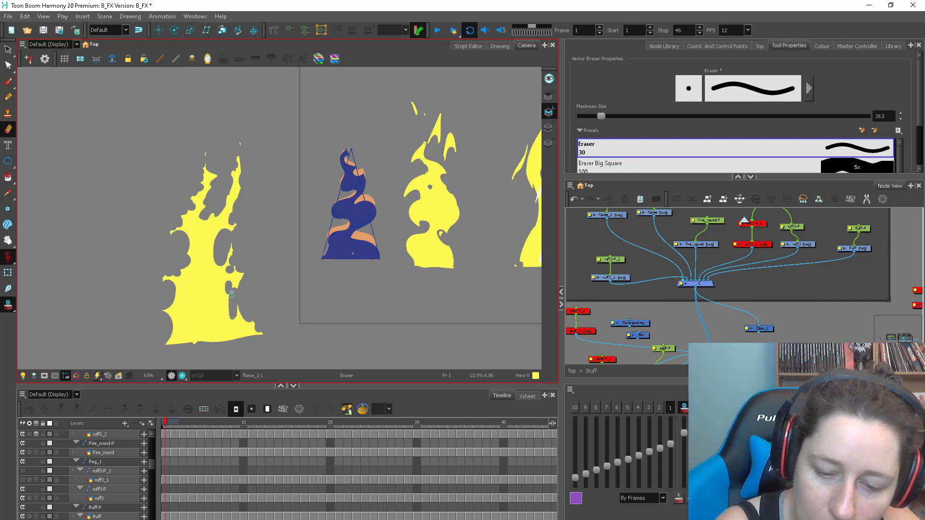
pyautogui.moveTo(175, 286)
pyautogui.mouseDown()
pyautogui.moveTo(184, 320)
pyautogui.moveTo(187, 297)
pyautogui.mouseUp()
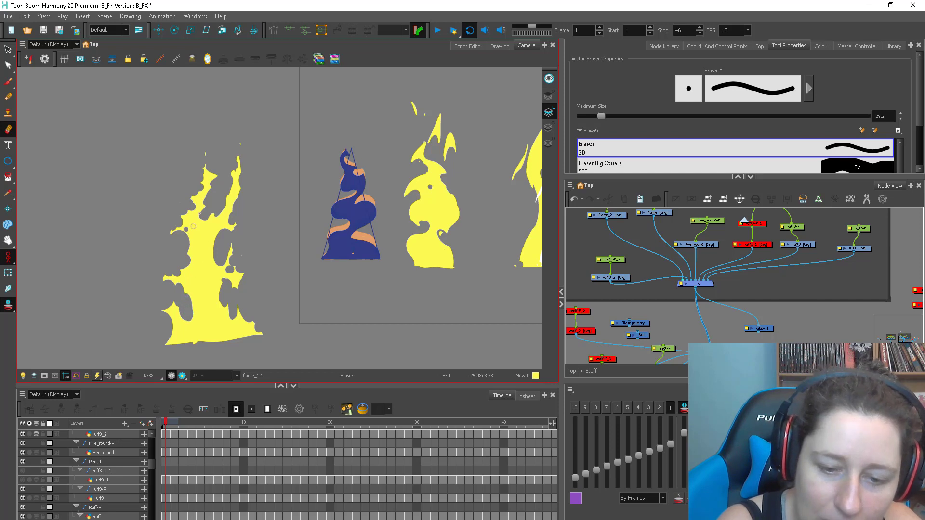
pyautogui.moveTo(203, 202); pyautogui.dragTo(197, 217)
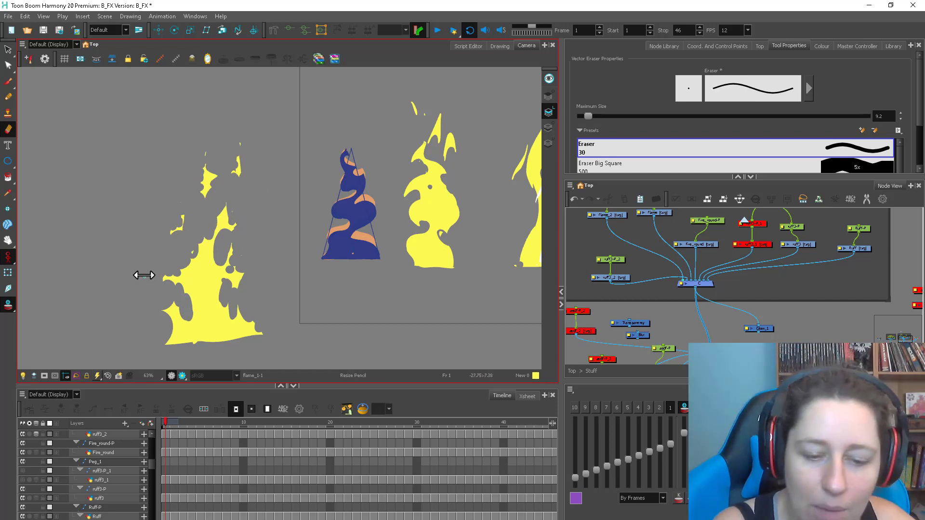
pyautogui.moveTo(143, 275); pyautogui.dragTo(272, 216)
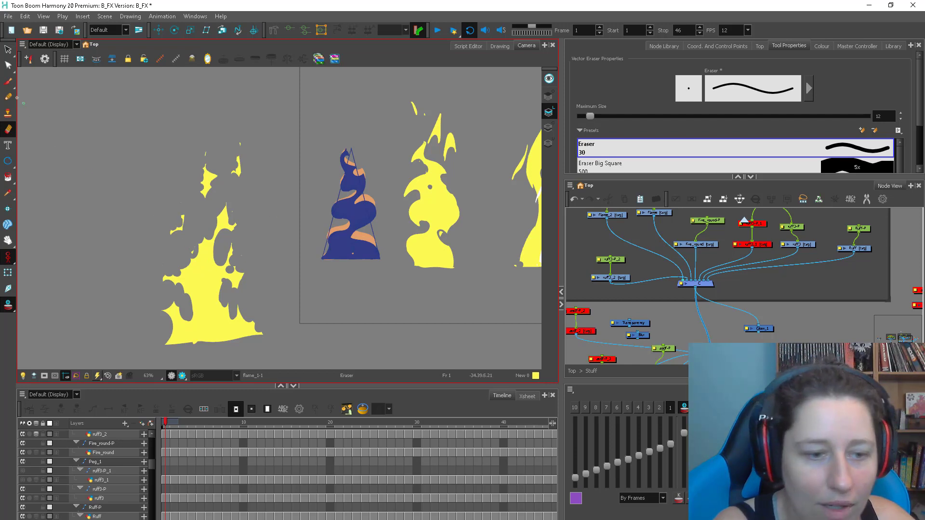
# Sketch flame edge lines beside the carved flame and an arrow at the yellow-and-white flame's base, and remove both
pyautogui.hotkey('alt', 'b')
pyautogui.moveTo(259, 247); pyautogui.dragTo(270, 198)
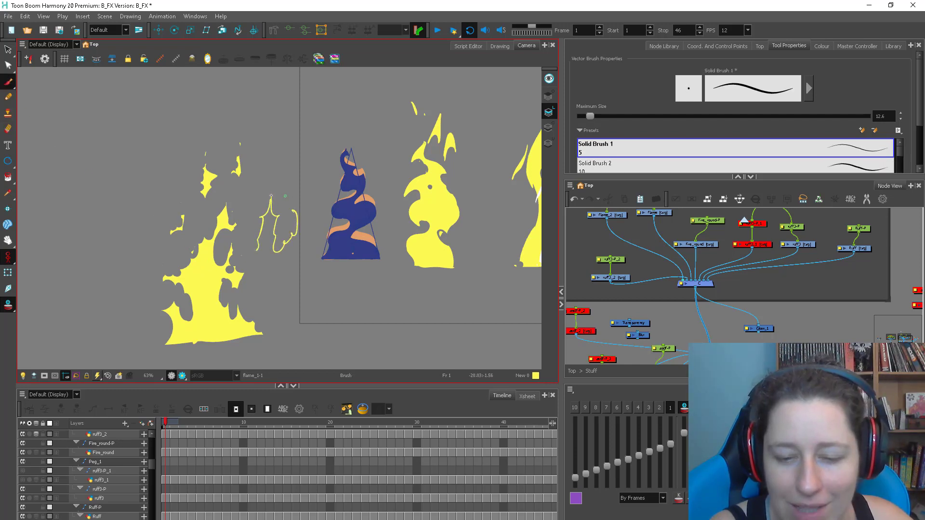
pyautogui.moveTo(288, 167)
pyautogui.mouseDown()
pyautogui.moveTo(291, 262)
pyautogui.moveTo(300, 212)
pyautogui.mouseUp()
pyautogui.press('Delete')
pyautogui.moveTo(385, 248); pyautogui.dragTo(252, 253)
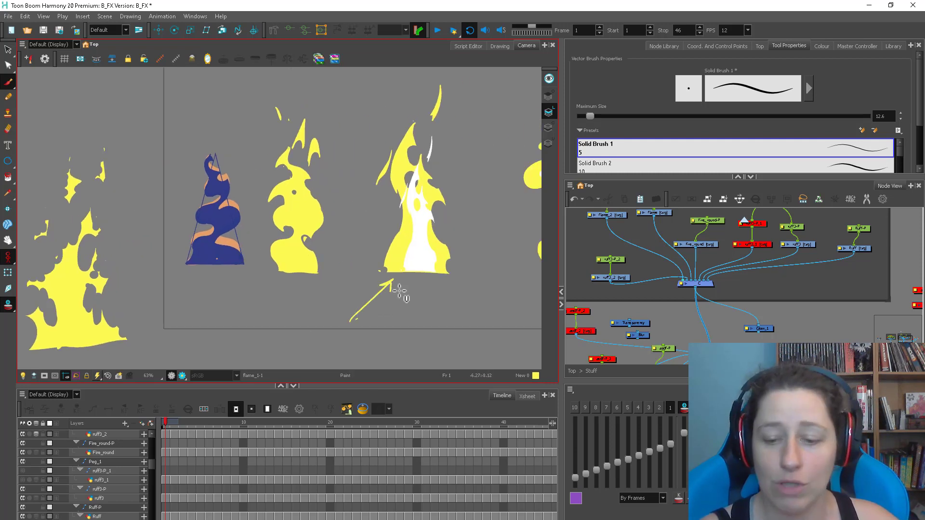
pyautogui.hotkey('ctrl', 'z')
# Select the whole carved practice flame and delete it
pyautogui.hotkey('alt', 'e')
pyautogui.press('2')
pyautogui.press('2')
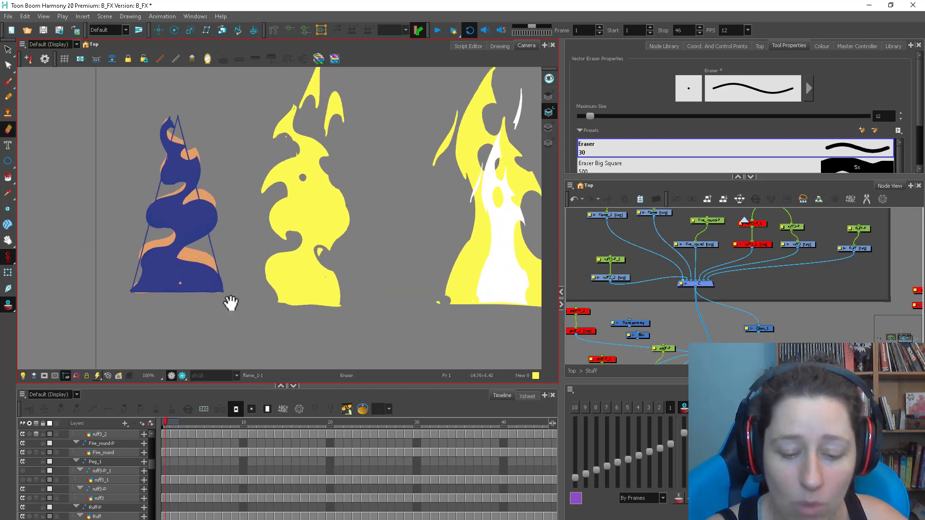
pyautogui.moveTo(232, 304); pyautogui.dragTo(285, 292)
pyautogui.moveTo(206, 423)
pyautogui.mouseDown()
pyautogui.moveTo(284, 428)
pyautogui.moveTo(163, 432)
pyautogui.mouseUp()
pyautogui.press('1')
pyautogui.press('1')
pyautogui.press('1')
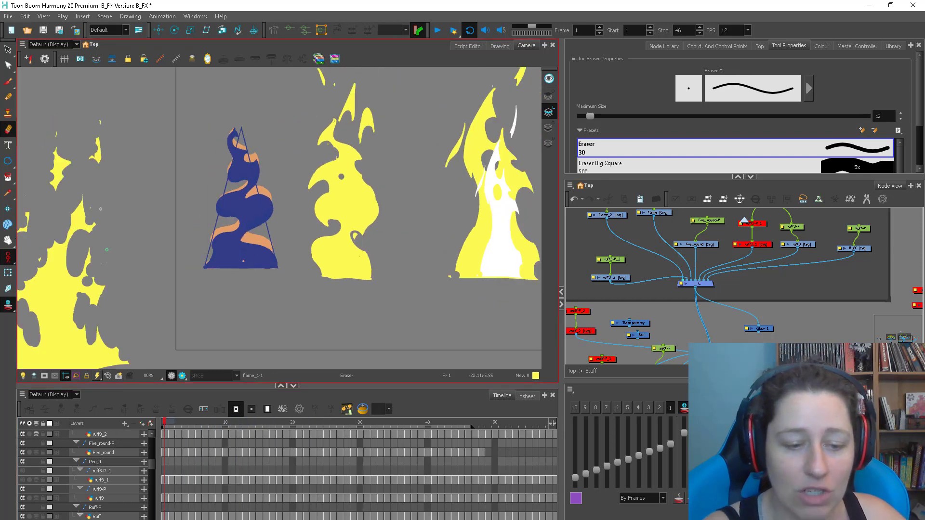
pyautogui.hotkey('alt', 's')
pyautogui.moveTo(140, 121)
pyautogui.mouseDown()
pyautogui.moveTo(57, 231)
pyautogui.moveTo(121, 109)
pyautogui.mouseUp()
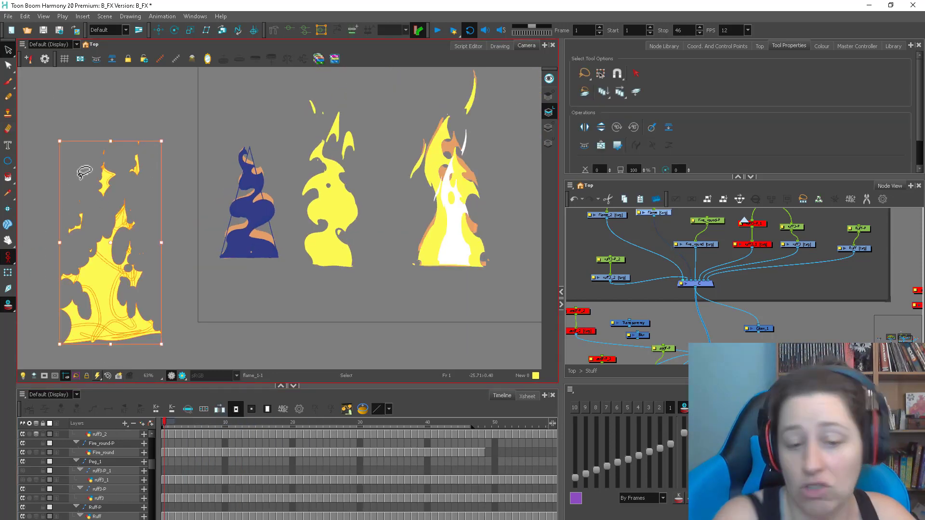
pyautogui.press('Delete')
# Select the middle yellow flame and switch to the Colour Eyedropper for sampling its yellow
pyautogui.click(7, 273)
pyautogui.click(355, 192)
pyautogui.scroll(2, 355, 192)
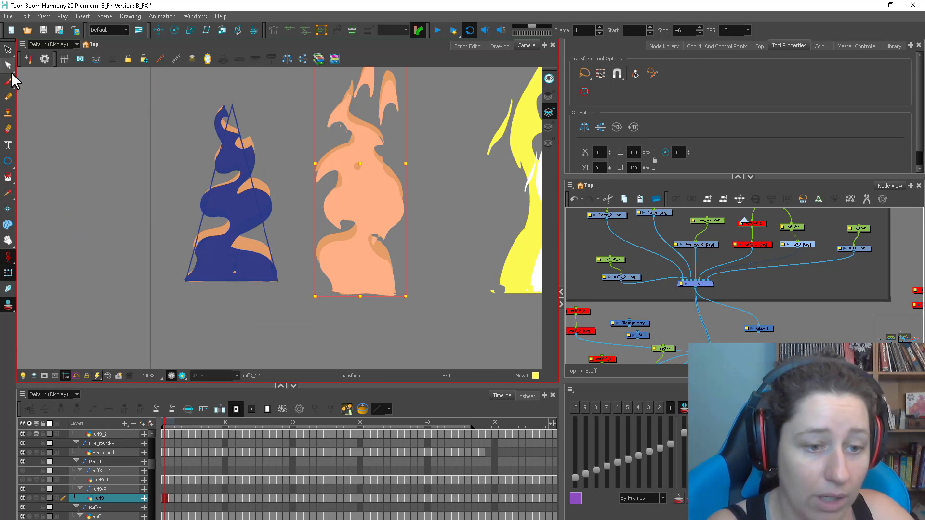
pyautogui.click(611, 309)
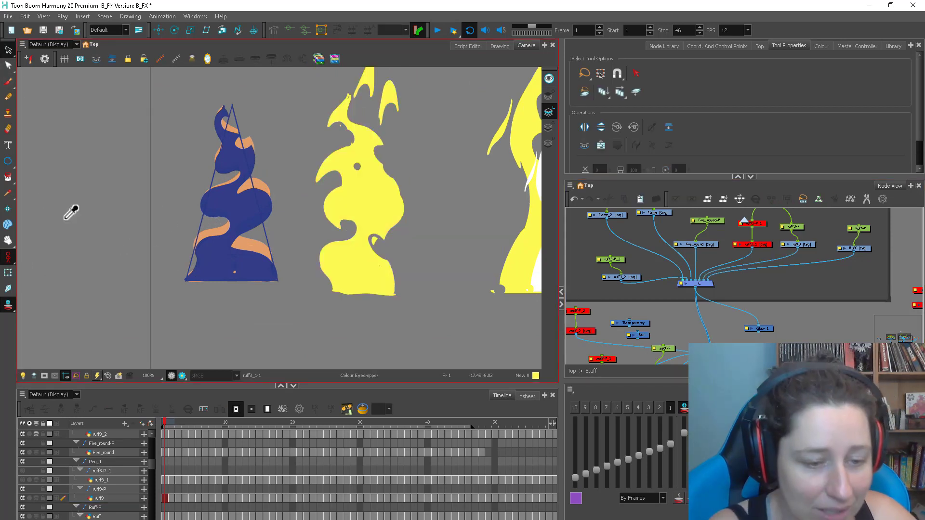
pyautogui.click(8, 193)
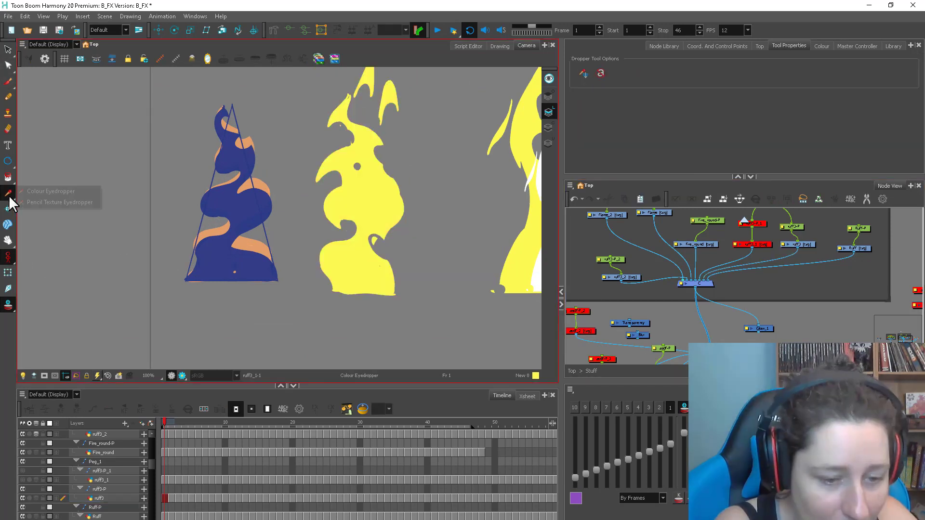
pyautogui.click(56, 191)
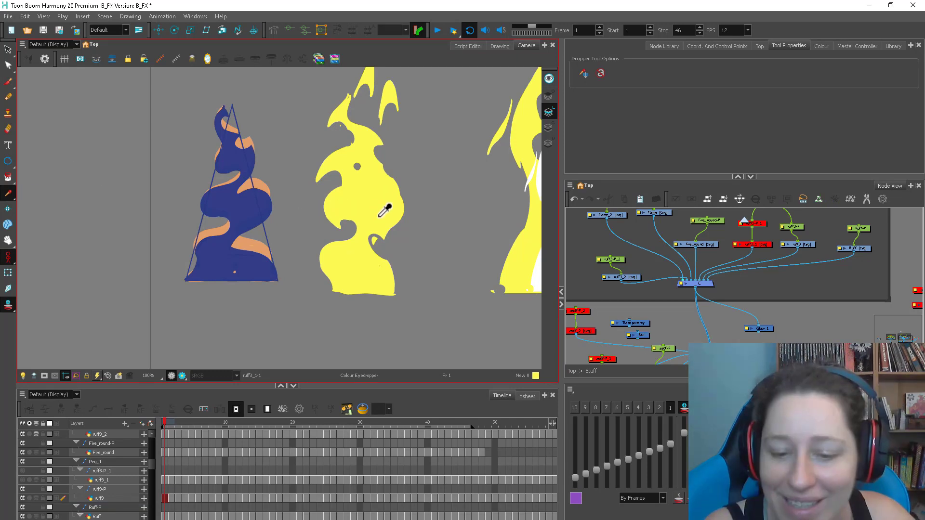
# Prepare a 16.6 brush and make the topmost art layer active for drawing over the blue flame at frame 1
pyautogui.click(7, 82)
pyautogui.moveTo(345, 259); pyautogui.dragTo(376, 350)
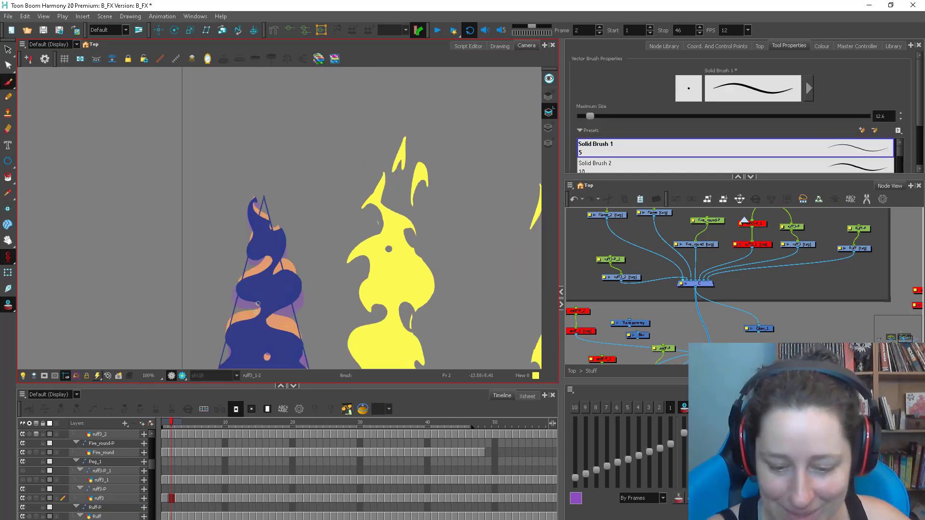
pyautogui.click(173, 423)
pyautogui.moveTo(256, 324)
pyautogui.mouseDown()
pyautogui.moveTo(268, 325)
pyautogui.moveTo(256, 289)
pyautogui.mouseUp()
pyautogui.click(548, 95)
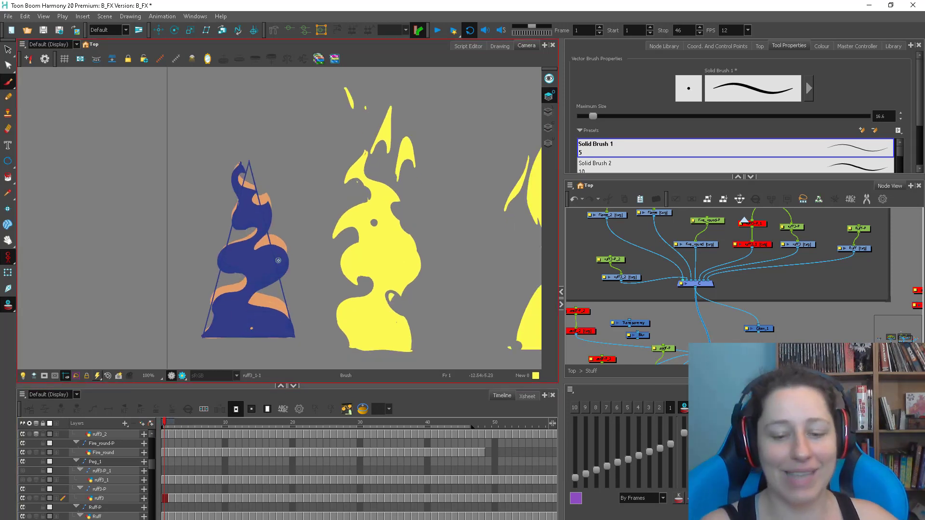
# Dab small yellow embers that rise through the blue flame, one frame at a time up to frame 8
pyautogui.press('.')
pyautogui.press('.')
pyautogui.press('.')
pyautogui.press('.')
pyautogui.press('.')
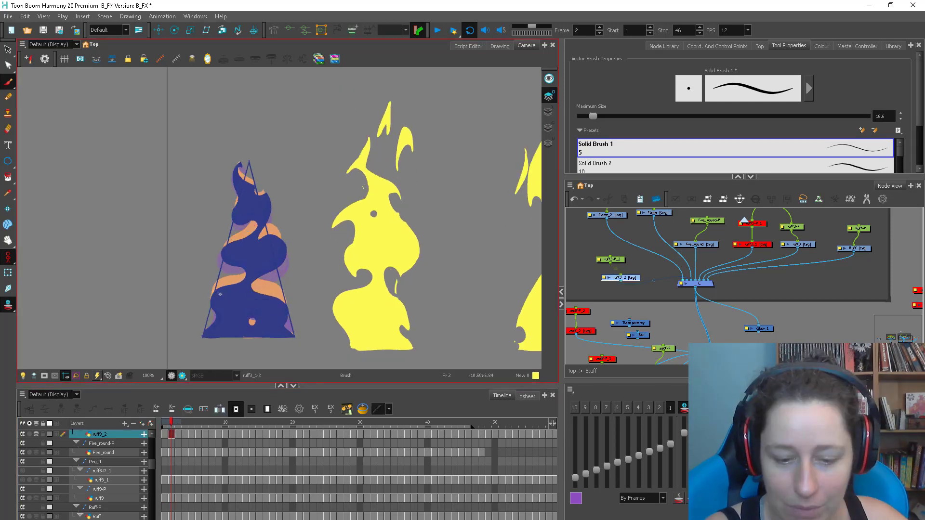
pyautogui.press('.')
pyautogui.press('.')
pyautogui.press('.')
pyautogui.press('.')
pyautogui.press('.')
pyautogui.press('.')
pyautogui.press('.')
pyautogui.press('.')
pyautogui.press('.')
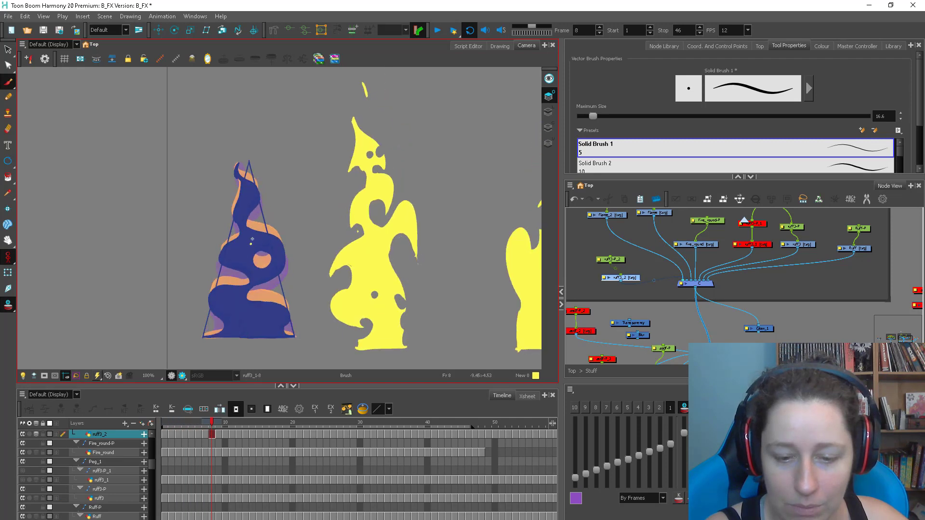
# Carry the embers above the blue flame's tip and start another inside its body, advancing through frame 16
pyautogui.press('.')
pyautogui.press('.')
pyautogui.press('.')
pyautogui.press('.')
pyautogui.press('.')
pyautogui.press('.')
pyautogui.press('.')
pyautogui.press('.')
pyautogui.press('.')
pyautogui.press('.')
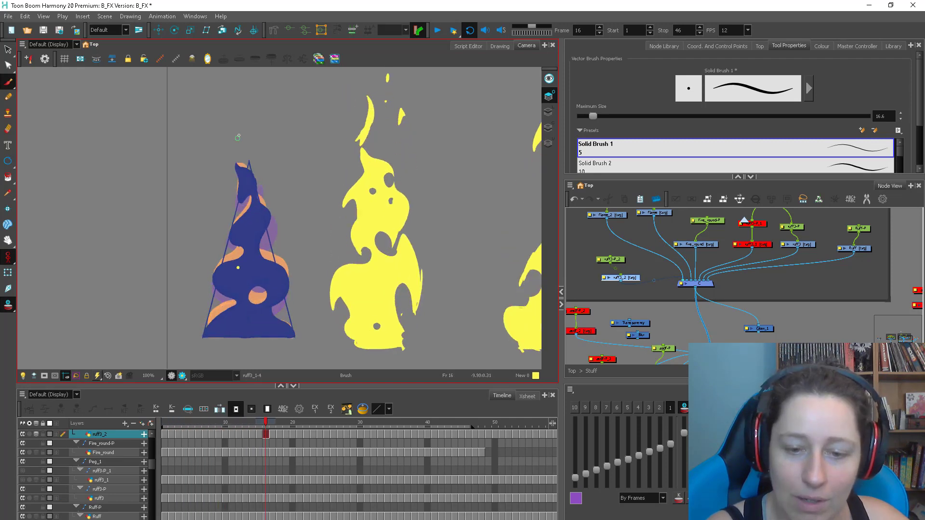
# Keep adding rising yellow embers to the repeating blue flame drawings, advancing through frame 33
pyautogui.press('.')
pyautogui.press('.')
pyautogui.press('.')
pyautogui.press('.')
pyautogui.press('.')
pyautogui.press('.')
pyautogui.press('.')
pyautogui.press('.')
pyautogui.press('.')
pyautogui.press('.')
pyautogui.press('.')
pyautogui.press('.')
pyautogui.press('.')
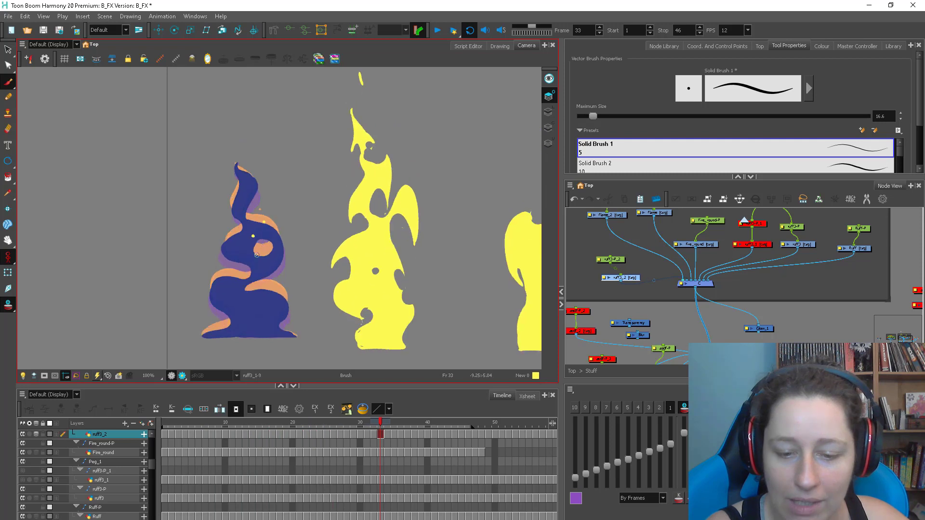
# Dab more embers around and above the blue flame's tip on successive frames, advancing through frame 47
pyautogui.press('.')
pyautogui.press('.')
pyautogui.press('.')
pyautogui.press('.')
pyautogui.press('.')
pyautogui.press('.')
pyautogui.press('.')
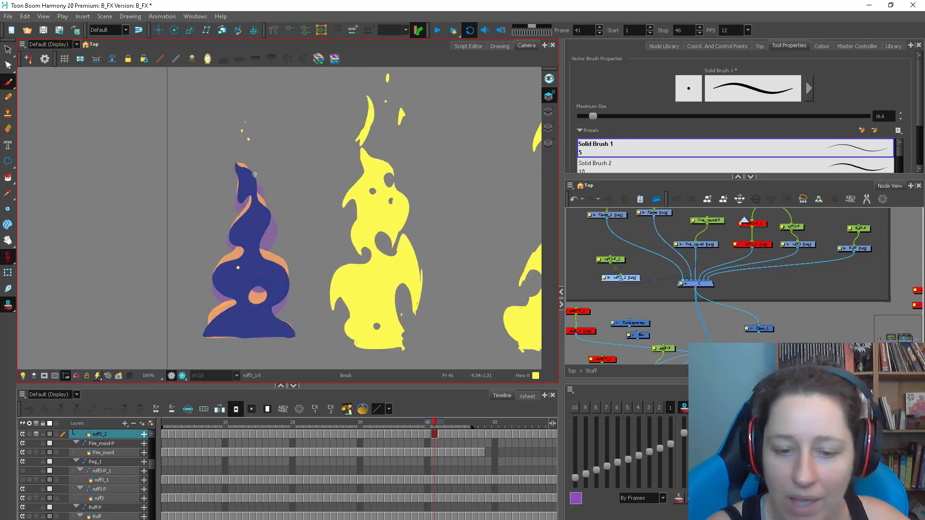
pyautogui.press('.')
pyautogui.press('.')
pyautogui.press('.')
pyautogui.press('.')
pyautogui.press('.')
pyautogui.press('.')
pyautogui.press('.')
pyautogui.press('.')
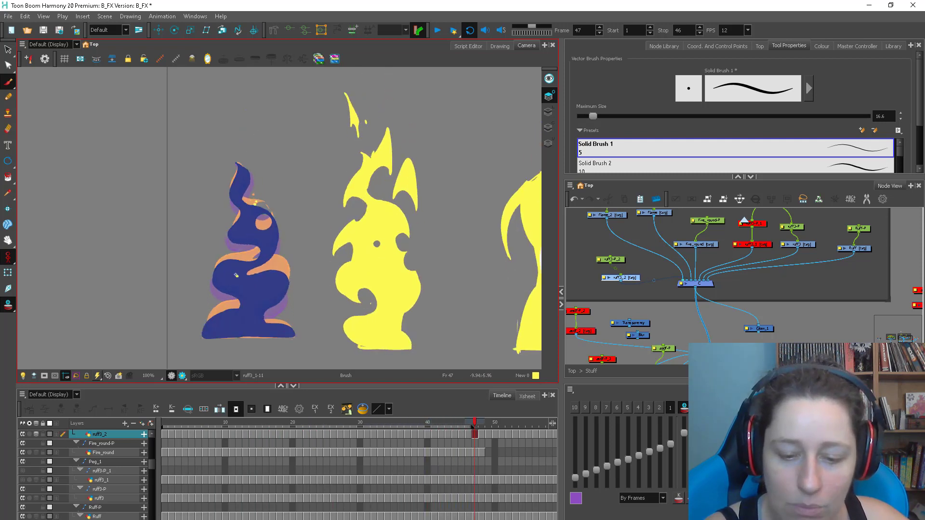
# Fill in further ember dots along the rising paths of the blue flame, advancing through frame 59
pyautogui.press('.')
pyautogui.press('.')
pyautogui.press('.')
pyautogui.press('.')
pyautogui.press('.')
pyautogui.press('.')
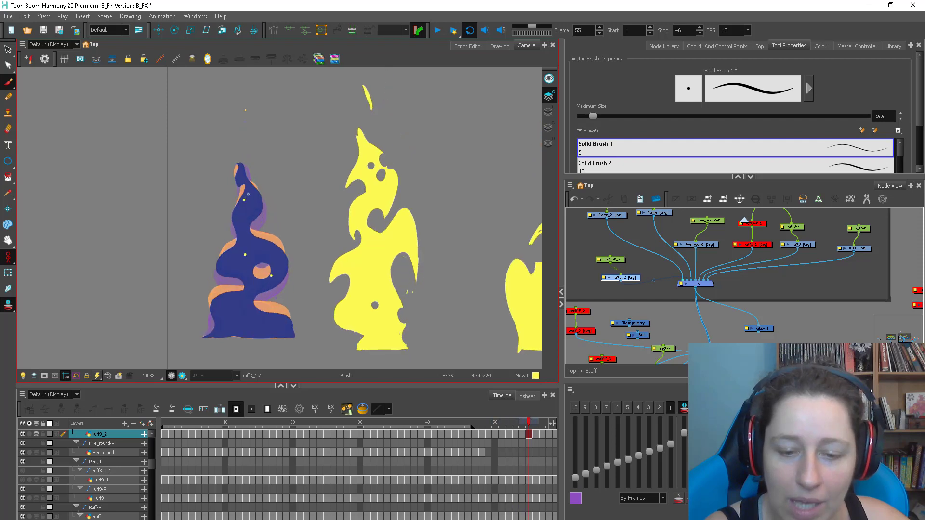
pyautogui.press('.')
pyautogui.press('.')
pyautogui.press('.')
pyautogui.press('.')
pyautogui.press('.')
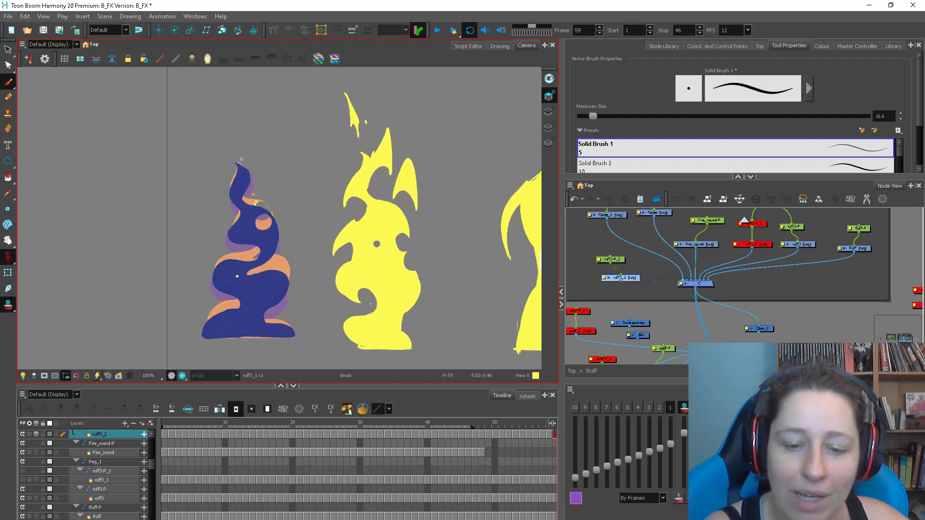
# Sketch a thin winding path through the blue flame on frame 16 with a 2.7 brush and undo it
pyautogui.moveTo(231, 424); pyautogui.dragTo(266, 422)
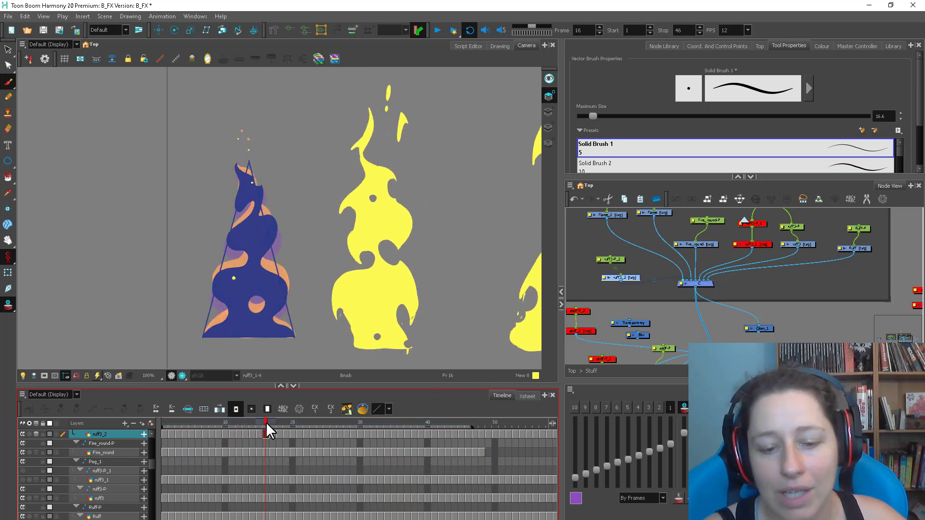
pyautogui.moveTo(219, 288); pyautogui.dragTo(210, 288)
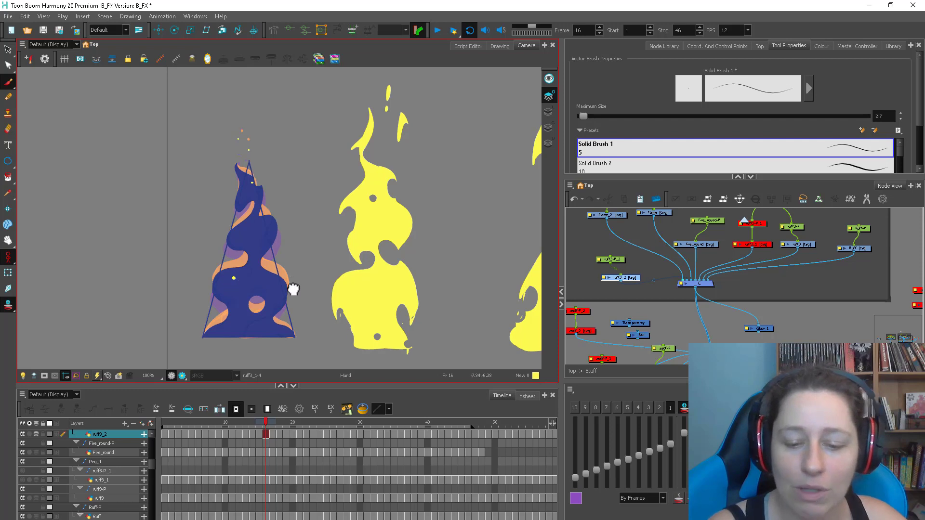
pyautogui.press('1')
pyautogui.moveTo(286, 294)
pyautogui.mouseDown()
pyautogui.moveTo(220, 274)
pyautogui.moveTo(270, 251)
pyautogui.mouseUp()
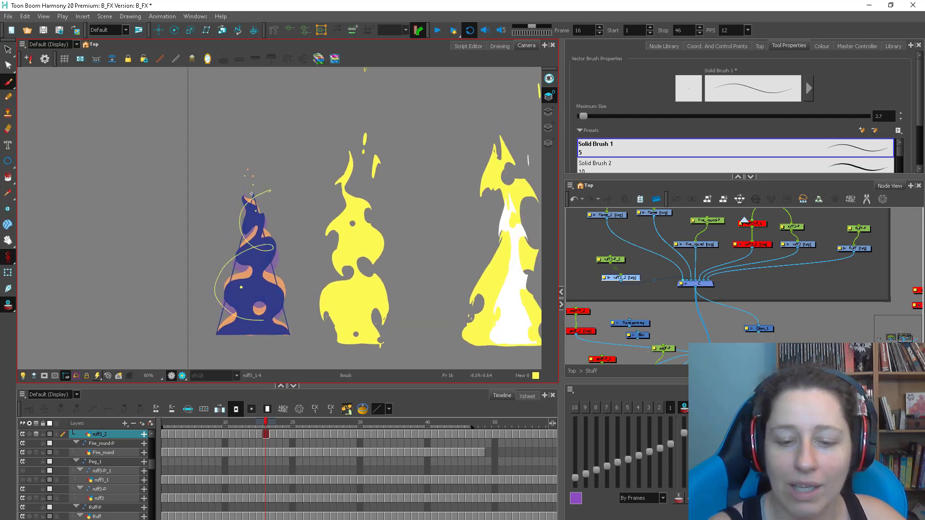
pyautogui.hotkey('ctrl', 'z')
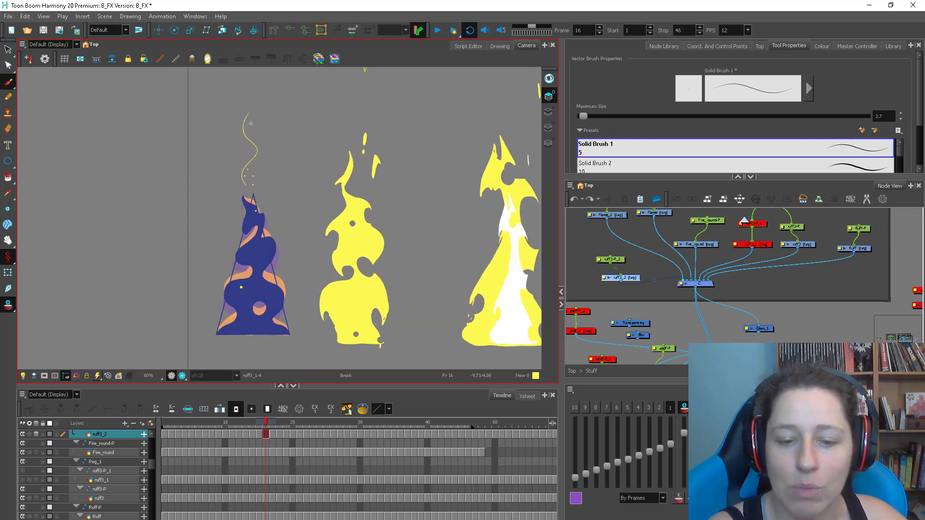
# Sketch a thin wavy ember path rising above the blue flame's tip and delete it
pyautogui.moveTo(213, 332)
pyautogui.mouseDown()
pyautogui.moveTo(251, 185)
pyautogui.moveTo(247, 103)
pyautogui.mouseUp()
pyautogui.hotkey('alt', 's')
pyautogui.hotkey('ctrl', 'a')
pyautogui.press('Delete')
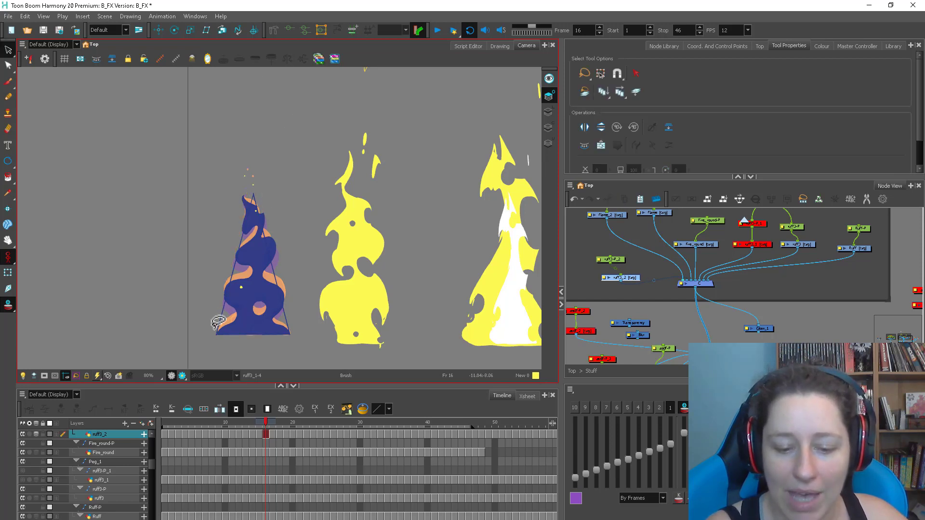
# Sketch thin ember paths along both sides and up the middle of the blue flame with the 2.7 brush, and undo them
pyautogui.click(248, 176)
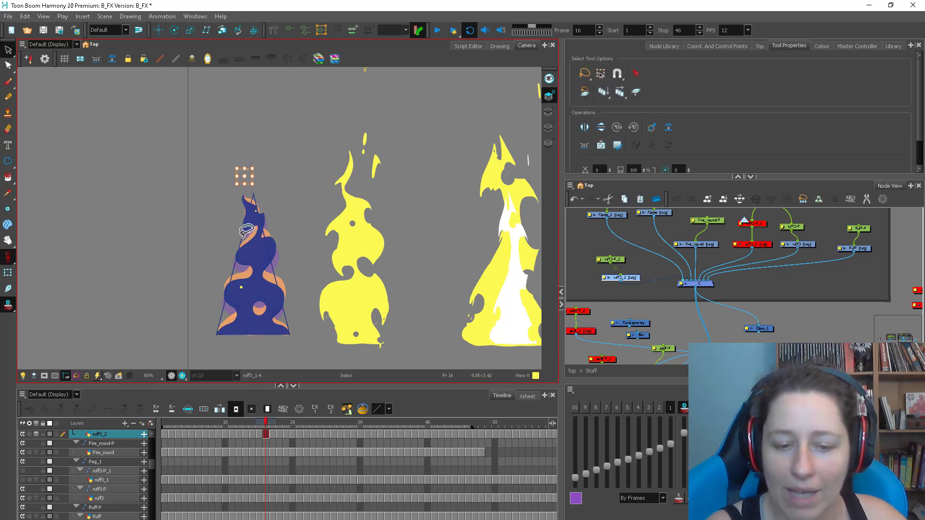
pyautogui.click(8, 81)
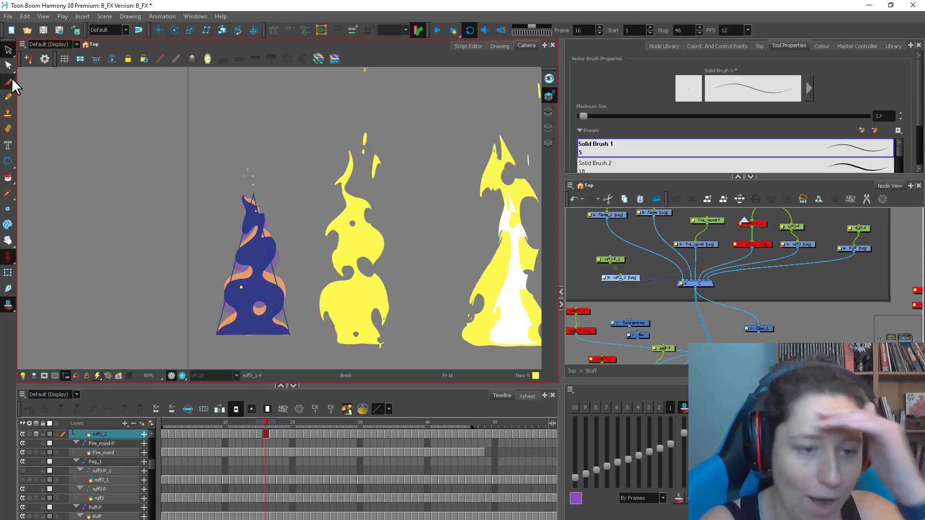
pyautogui.moveTo(215, 322); pyautogui.dragTo(240, 129)
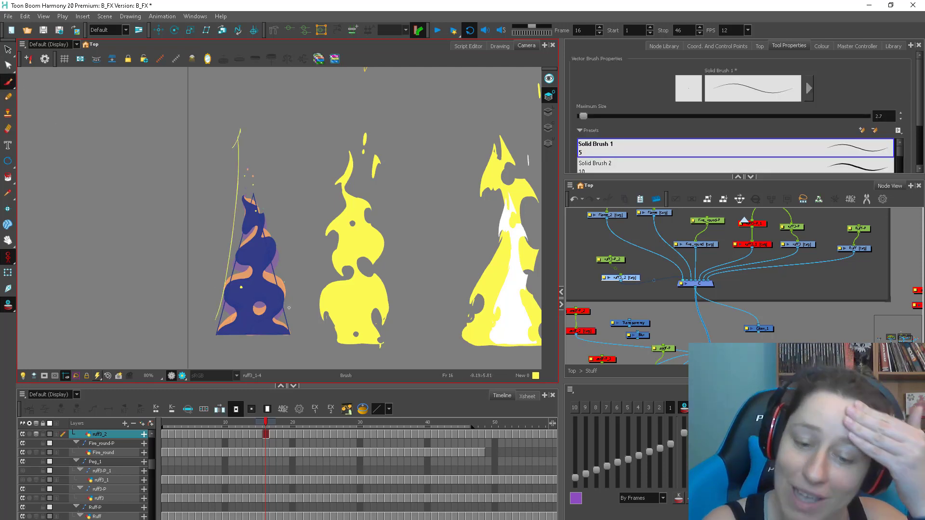
pyautogui.moveTo(290, 320); pyautogui.dragTo(264, 176)
pyautogui.moveTo(252, 279); pyautogui.dragTo(257, 189)
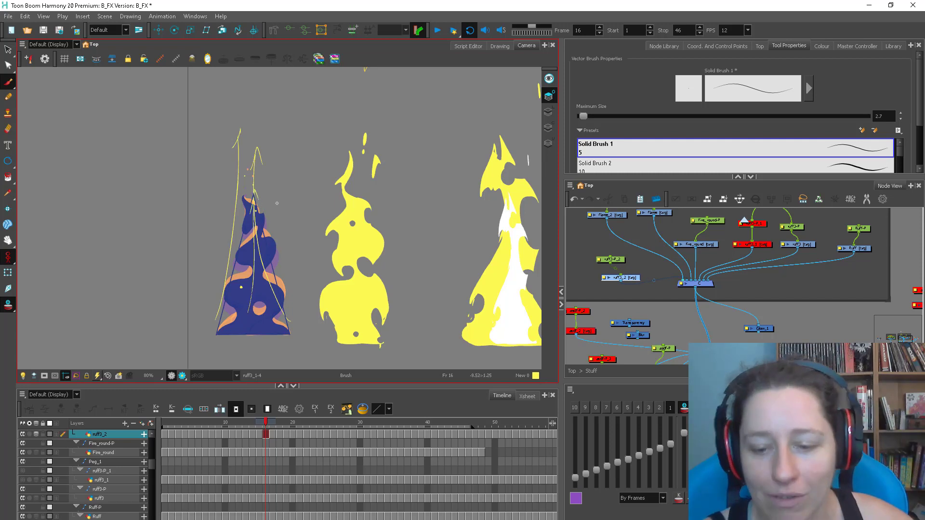
pyautogui.hotkey('ctrl', 'z')
pyautogui.hotkey('ctrl', 'z')
pyautogui.hotkey('ctrl', 'z')
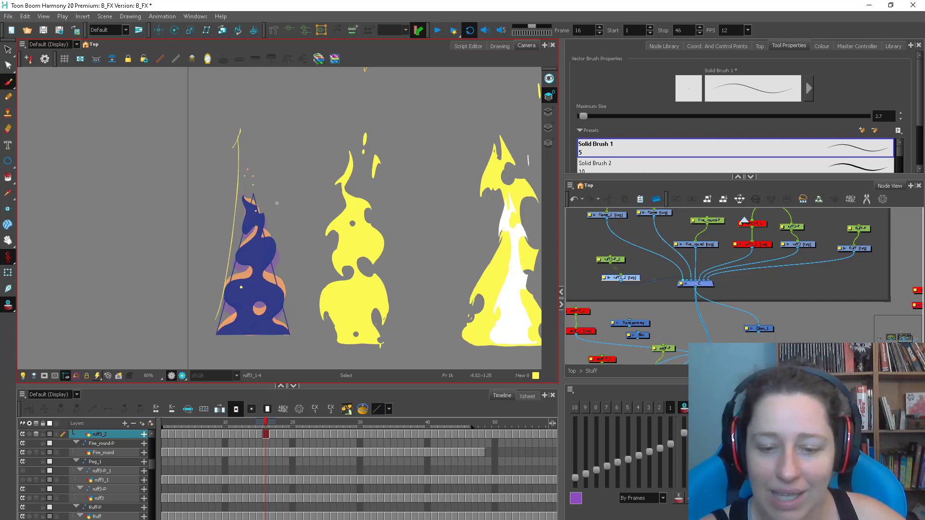
pyautogui.hotkey('ctrl', 'z')
# Play back the animation with the whole row of flames in view and the Transform tool active
pyautogui.press('1')
pyautogui.press('1')
pyautogui.moveTo(397, 300); pyautogui.dragTo(298, 305)
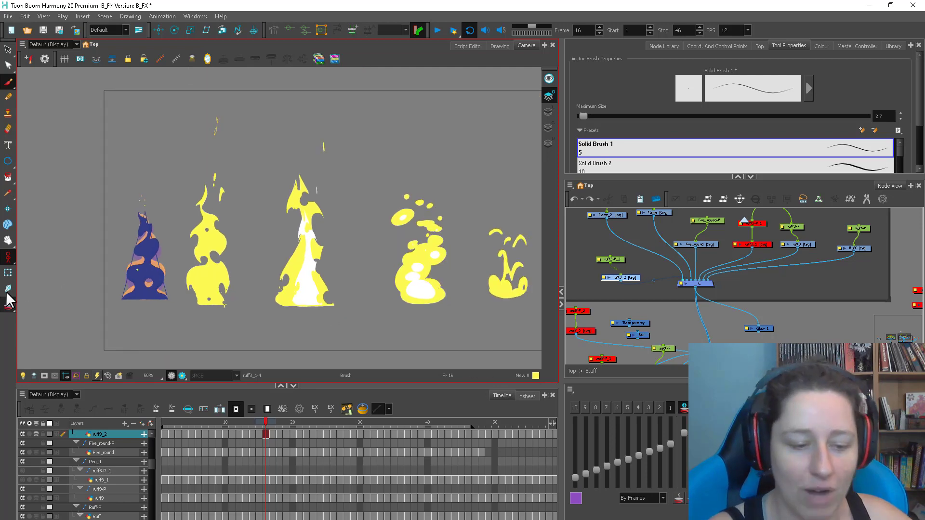
pyautogui.click(8, 273)
pyautogui.click(433, 30)
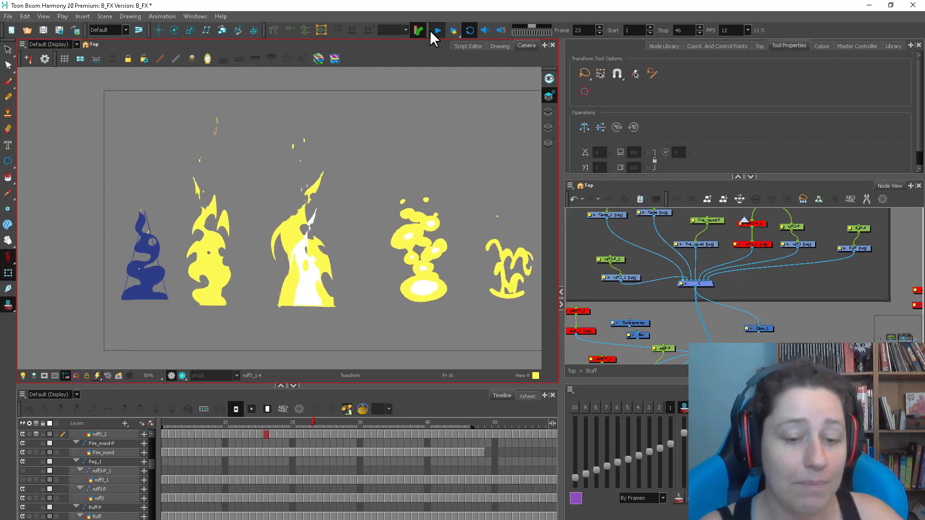